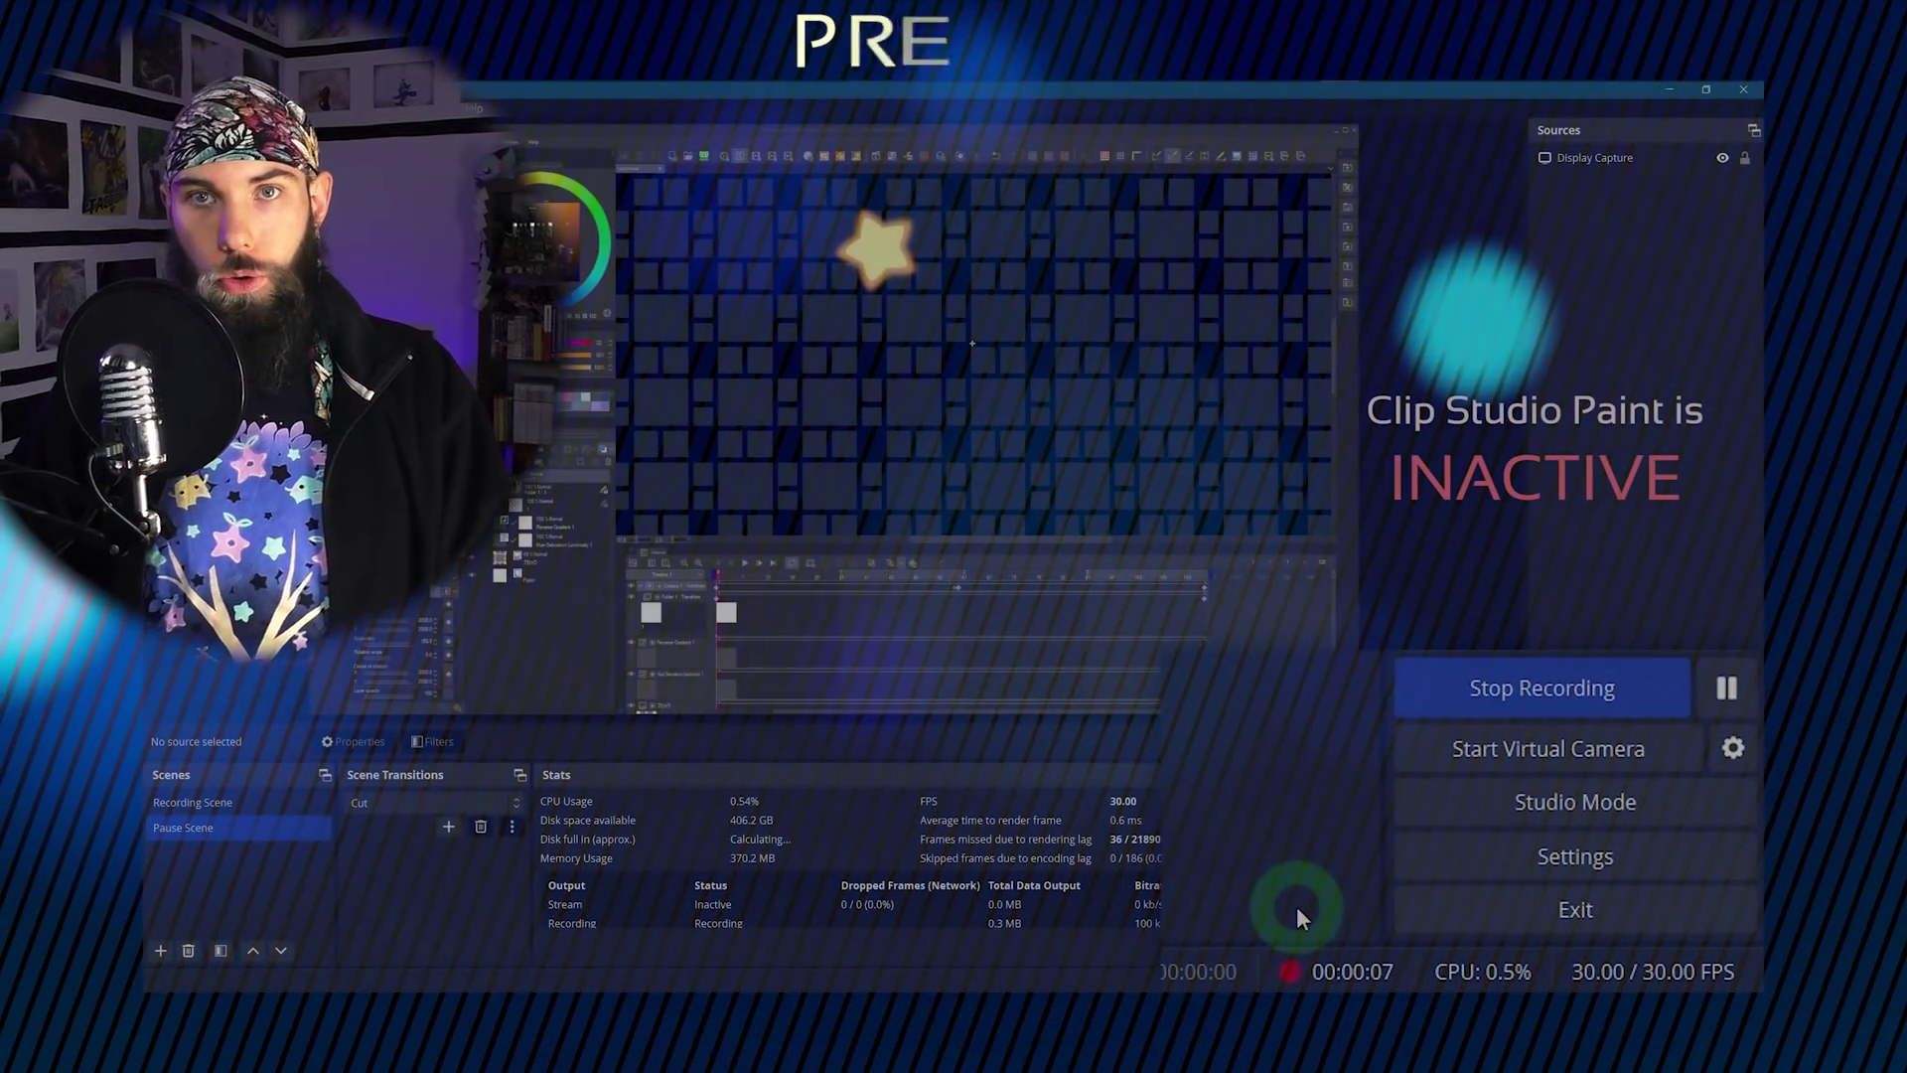
# - Set the scene switcher to fall back to Pause Scene, checking every 50 ms
pyautogui.click(745, 564)
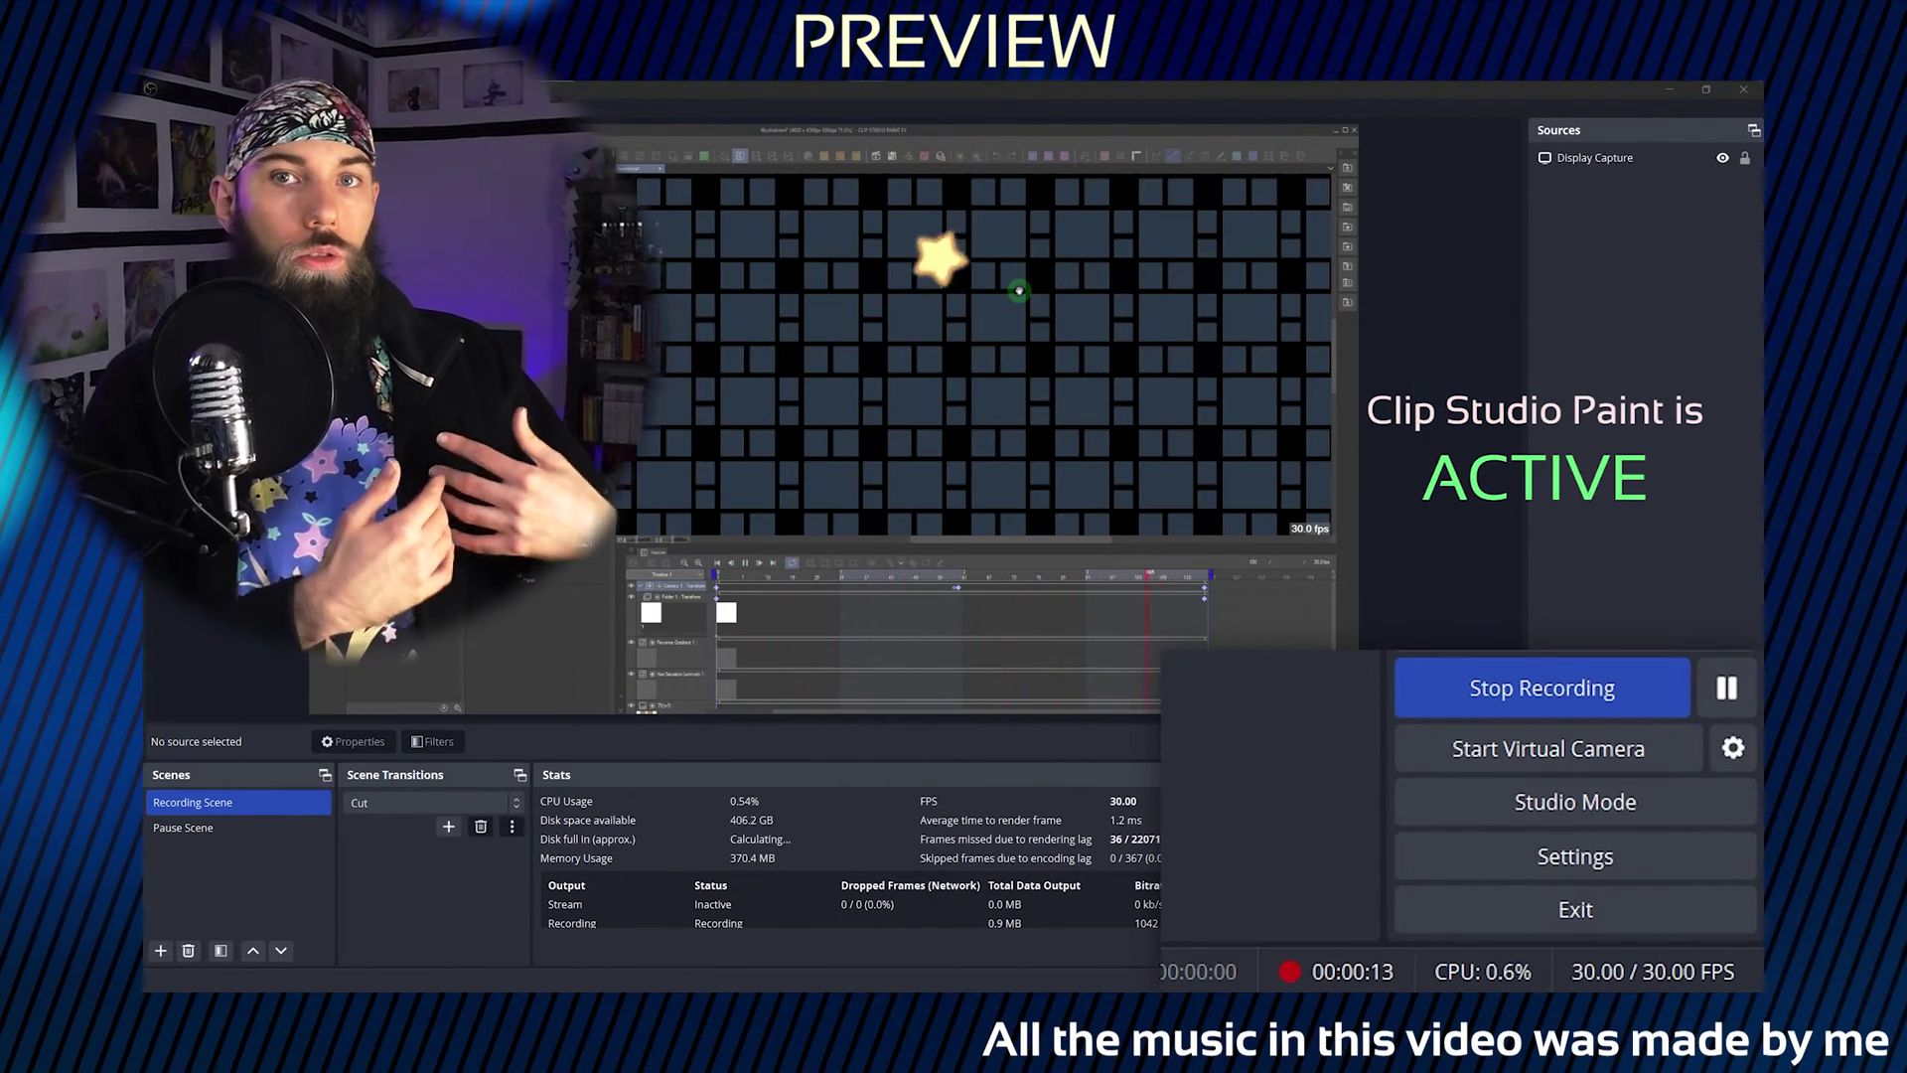
pyautogui.click(1206, 732)
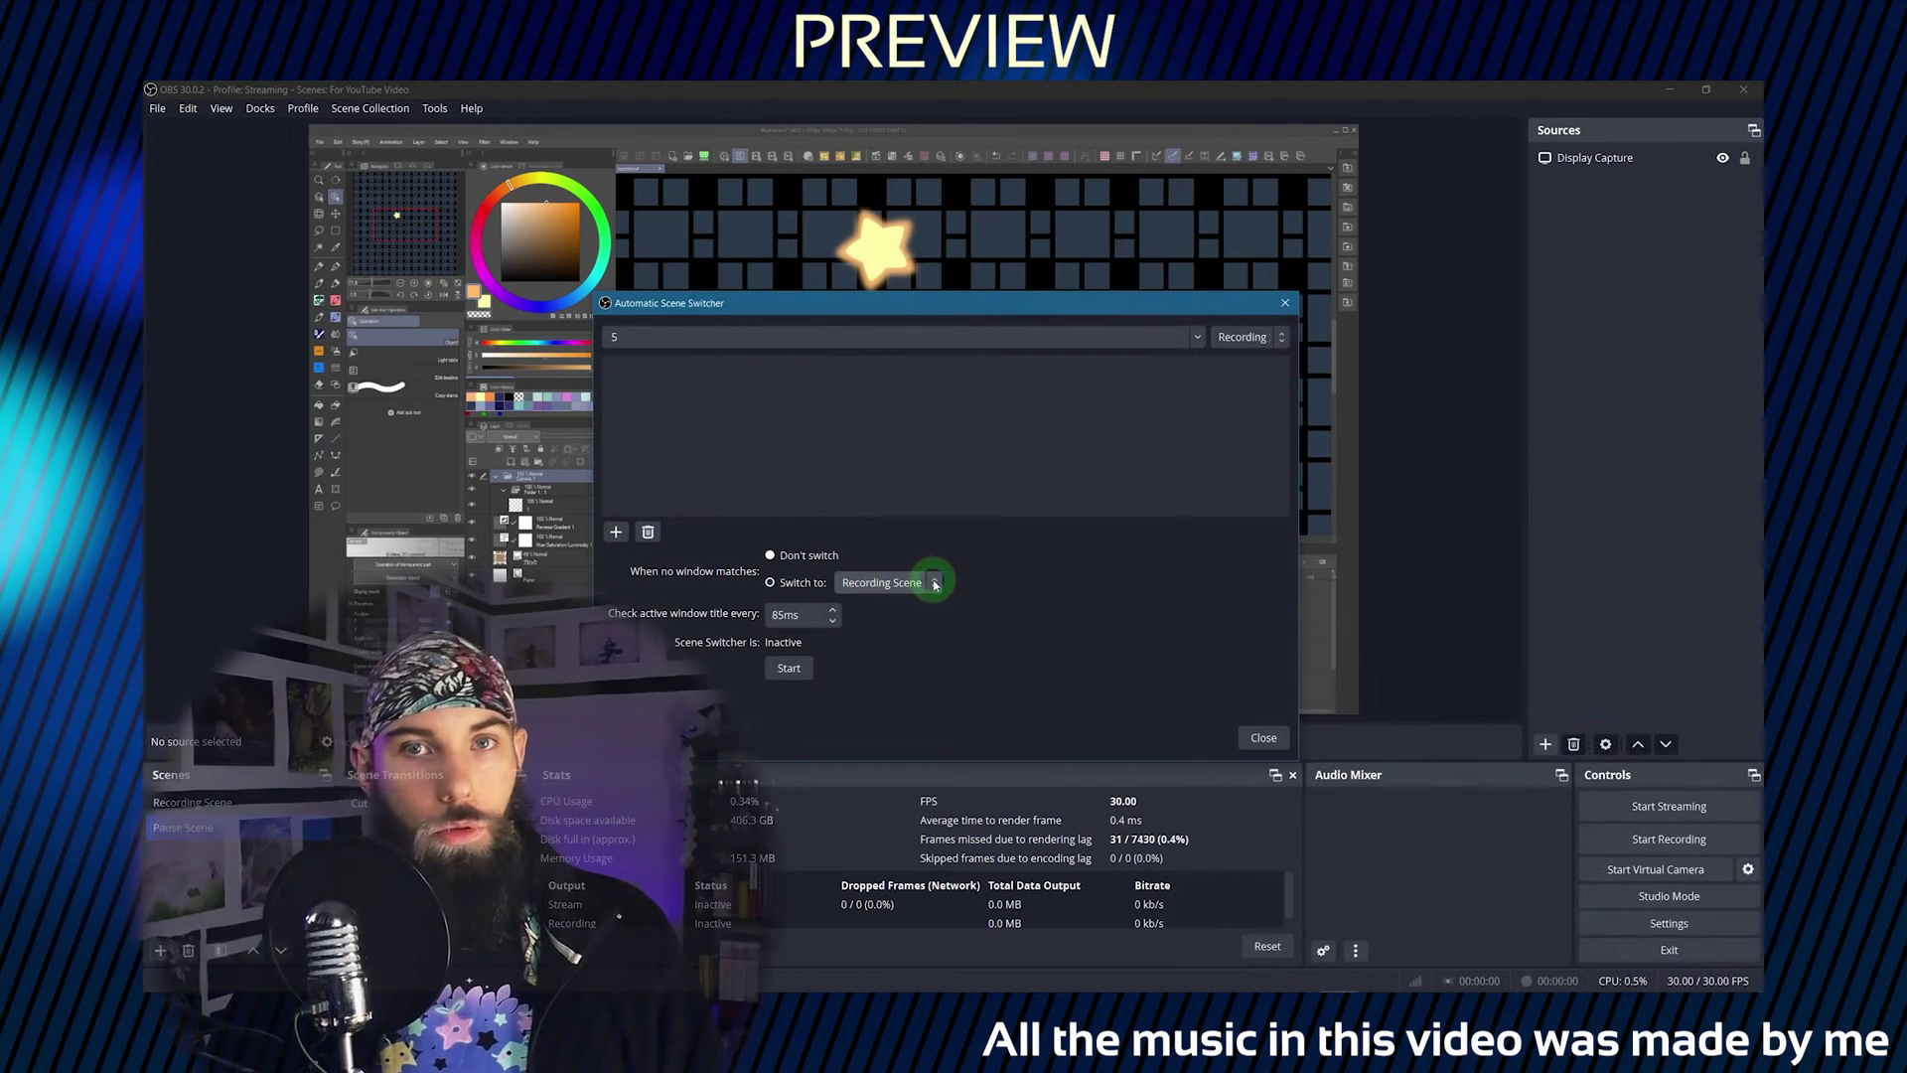
pyautogui.click(880, 583)
pyautogui.click(856, 624)
pyautogui.doubleClick(785, 615)
pyautogui.write('50ms')
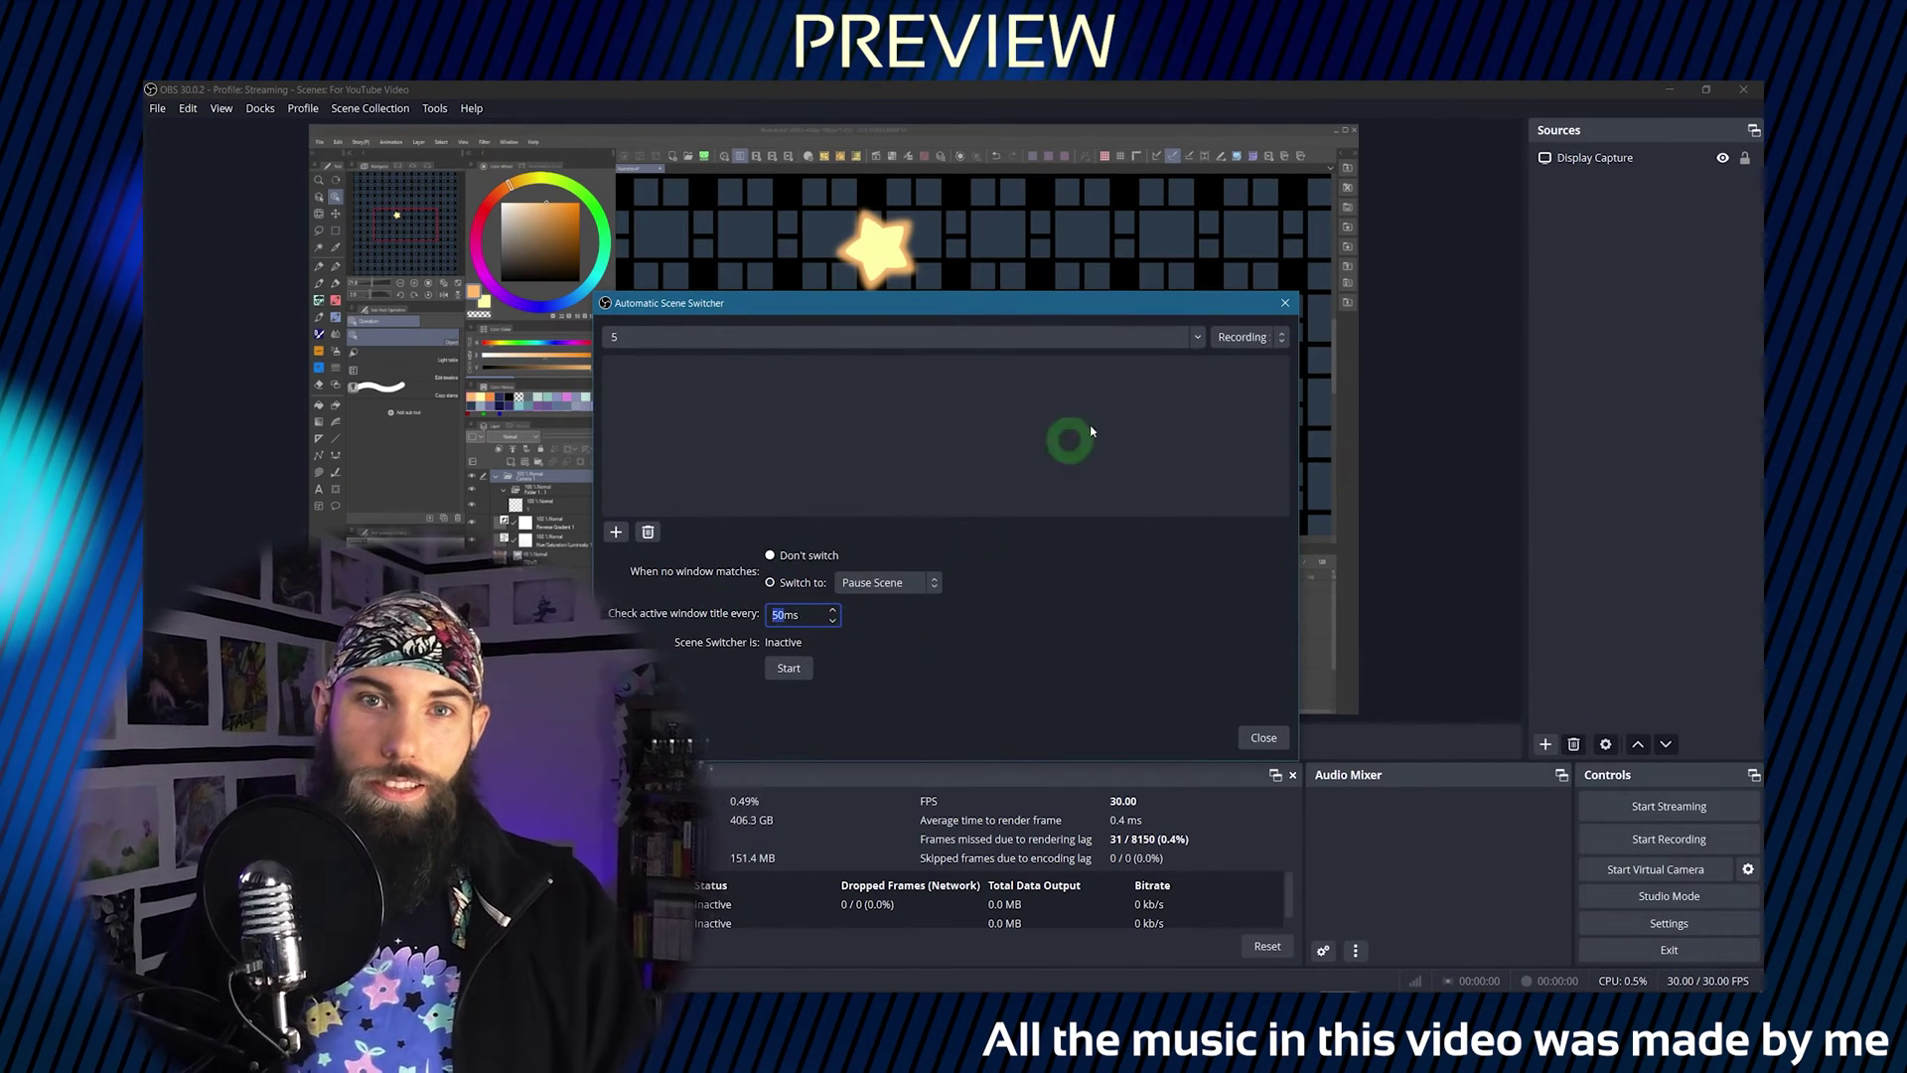
# - Add a CLIP STUDIO PAINT rule for Recording Scene and start the switcher
pyautogui.click(1196, 337)
pyautogui.click(698, 486)
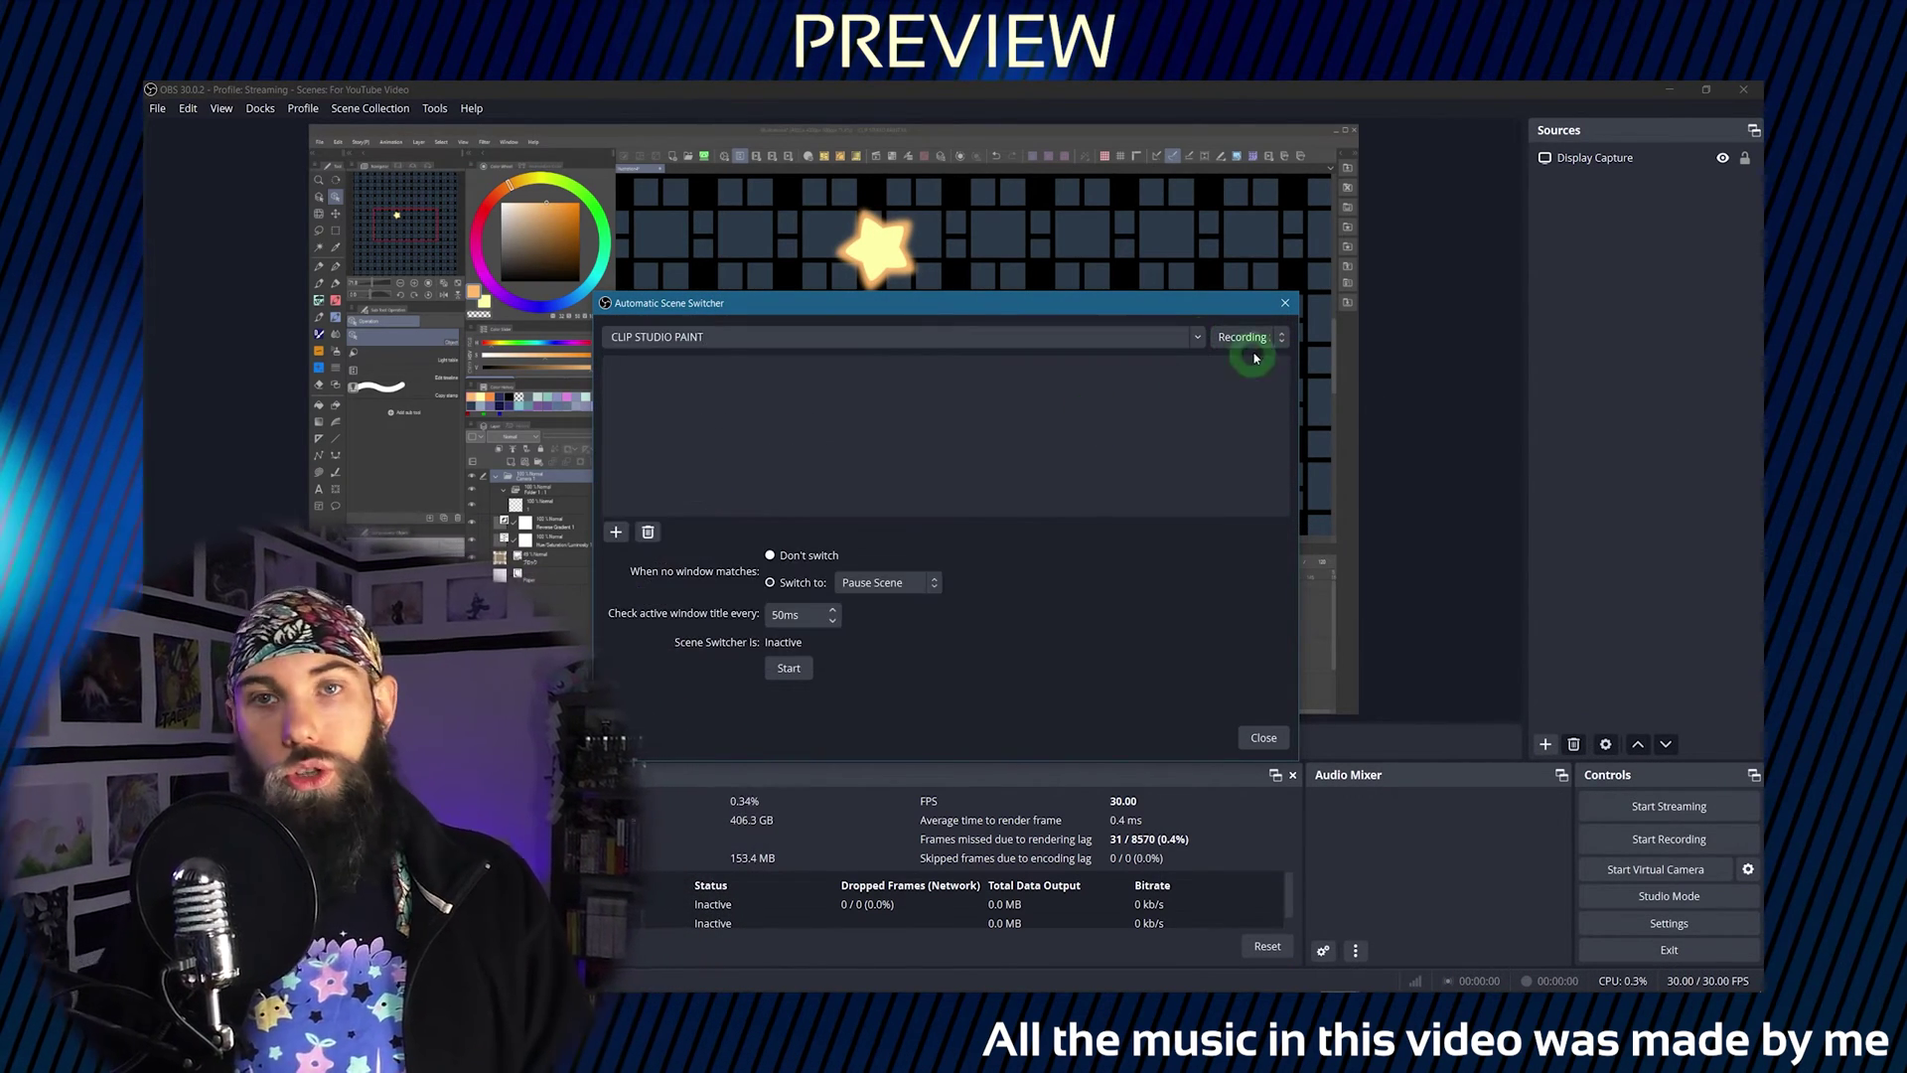
pyautogui.click(616, 532)
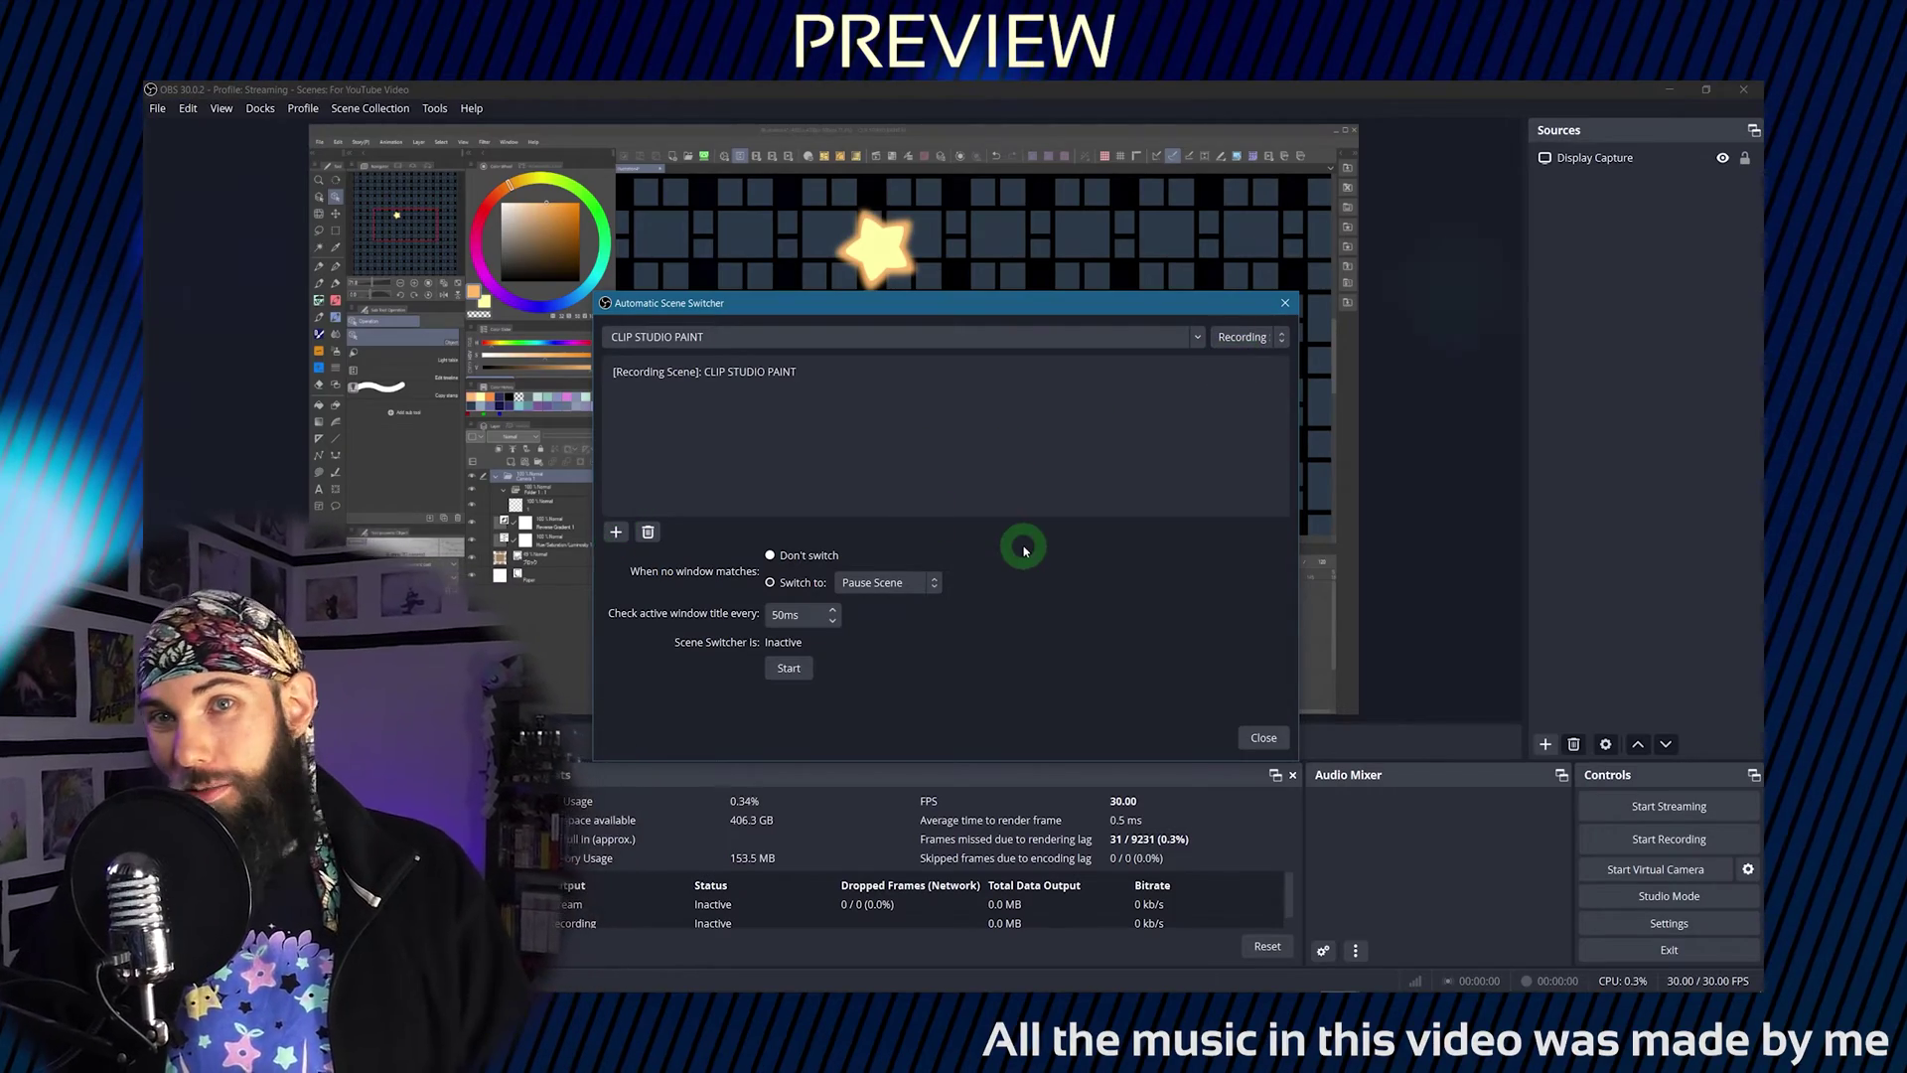
pyautogui.click(789, 668)
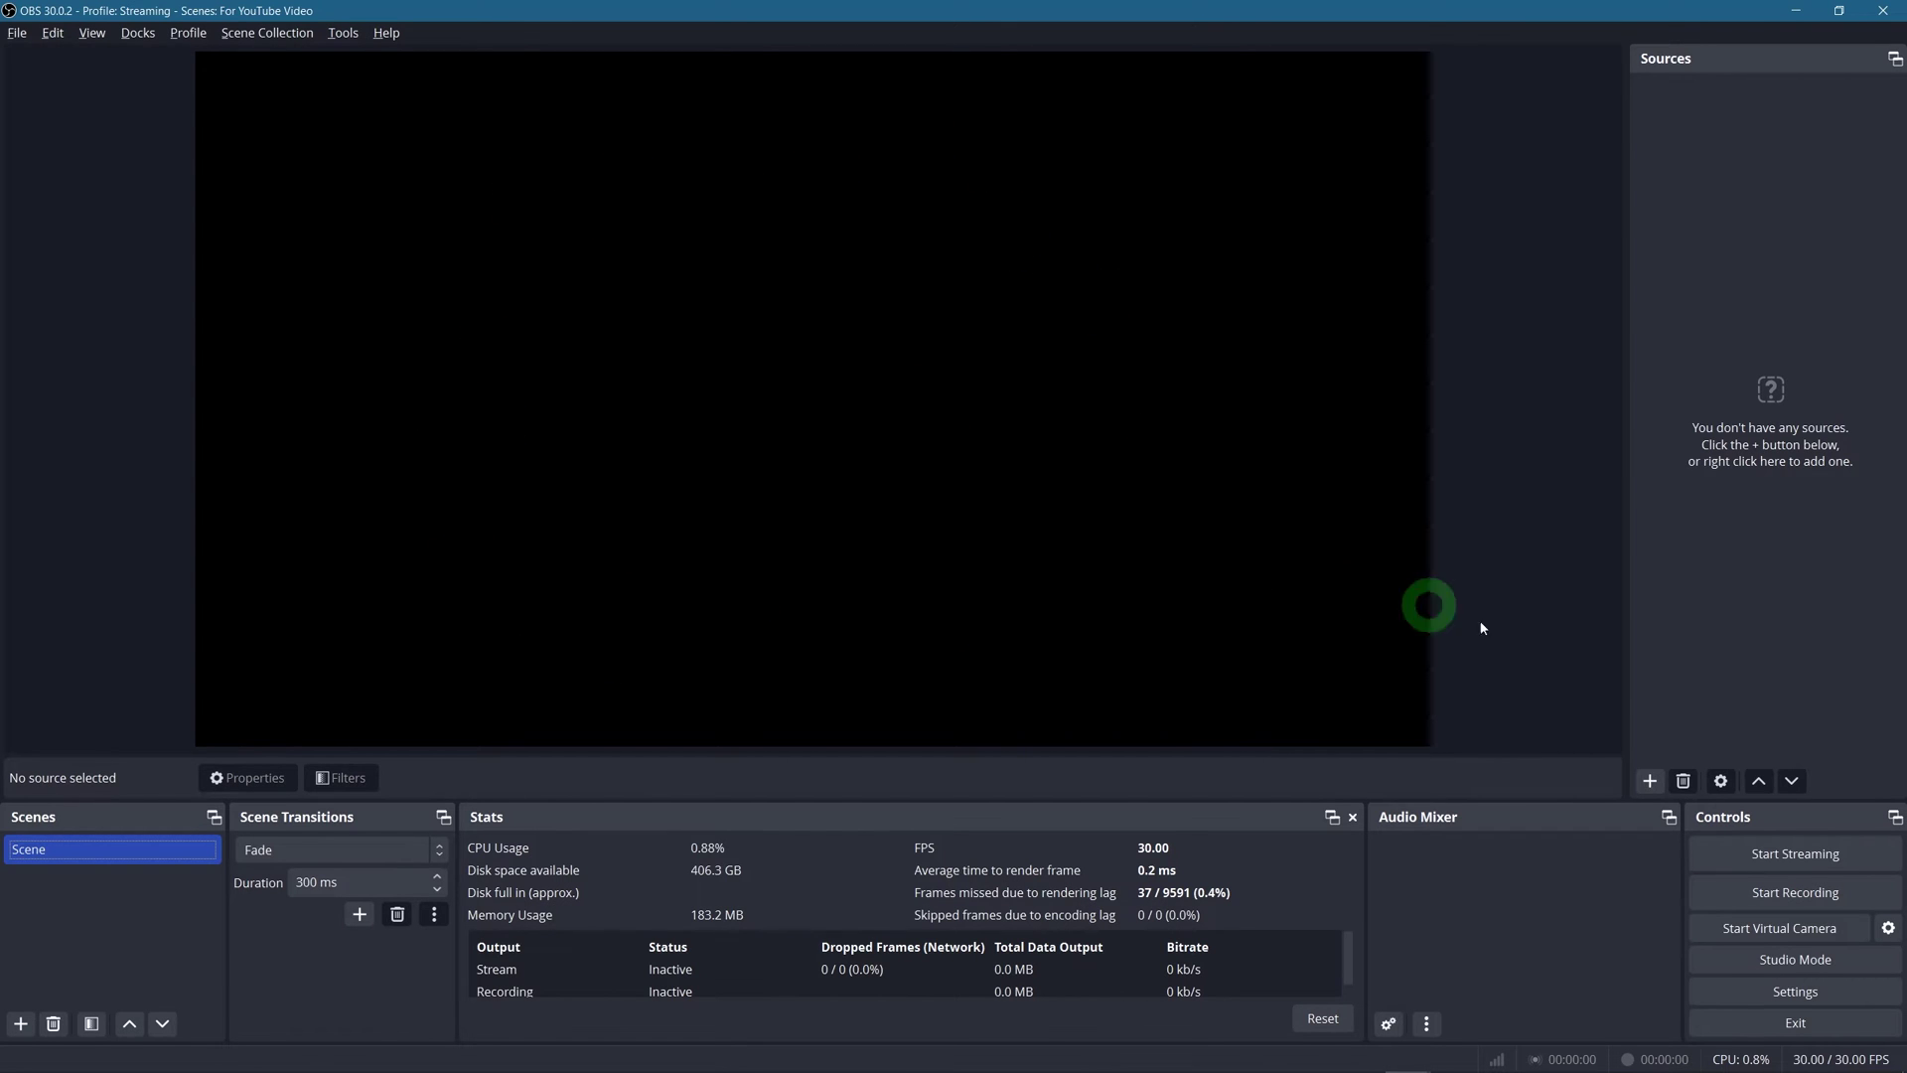
# - Add a Display Capture source capturing the Cintiq W1310 display
pyautogui.click(1650, 781)
pyautogui.click(1734, 447)
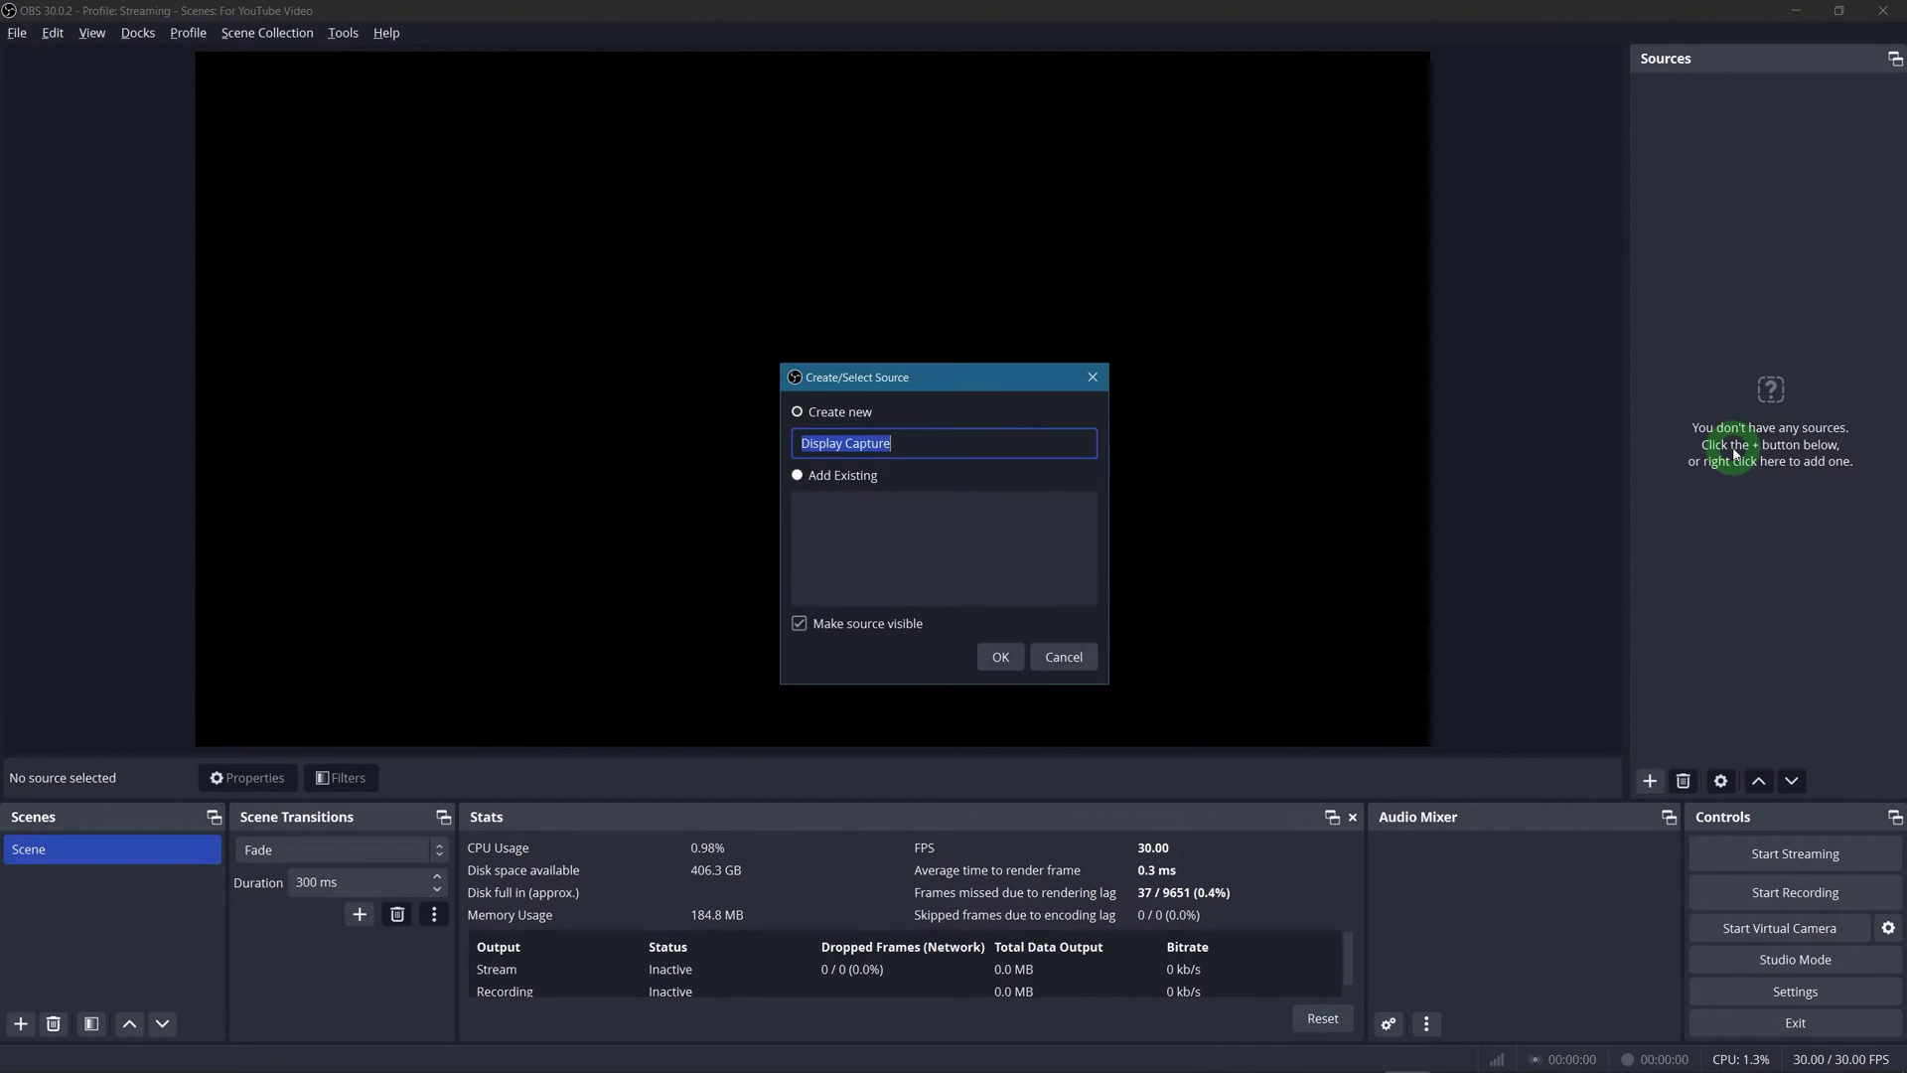
pyautogui.click(1000, 658)
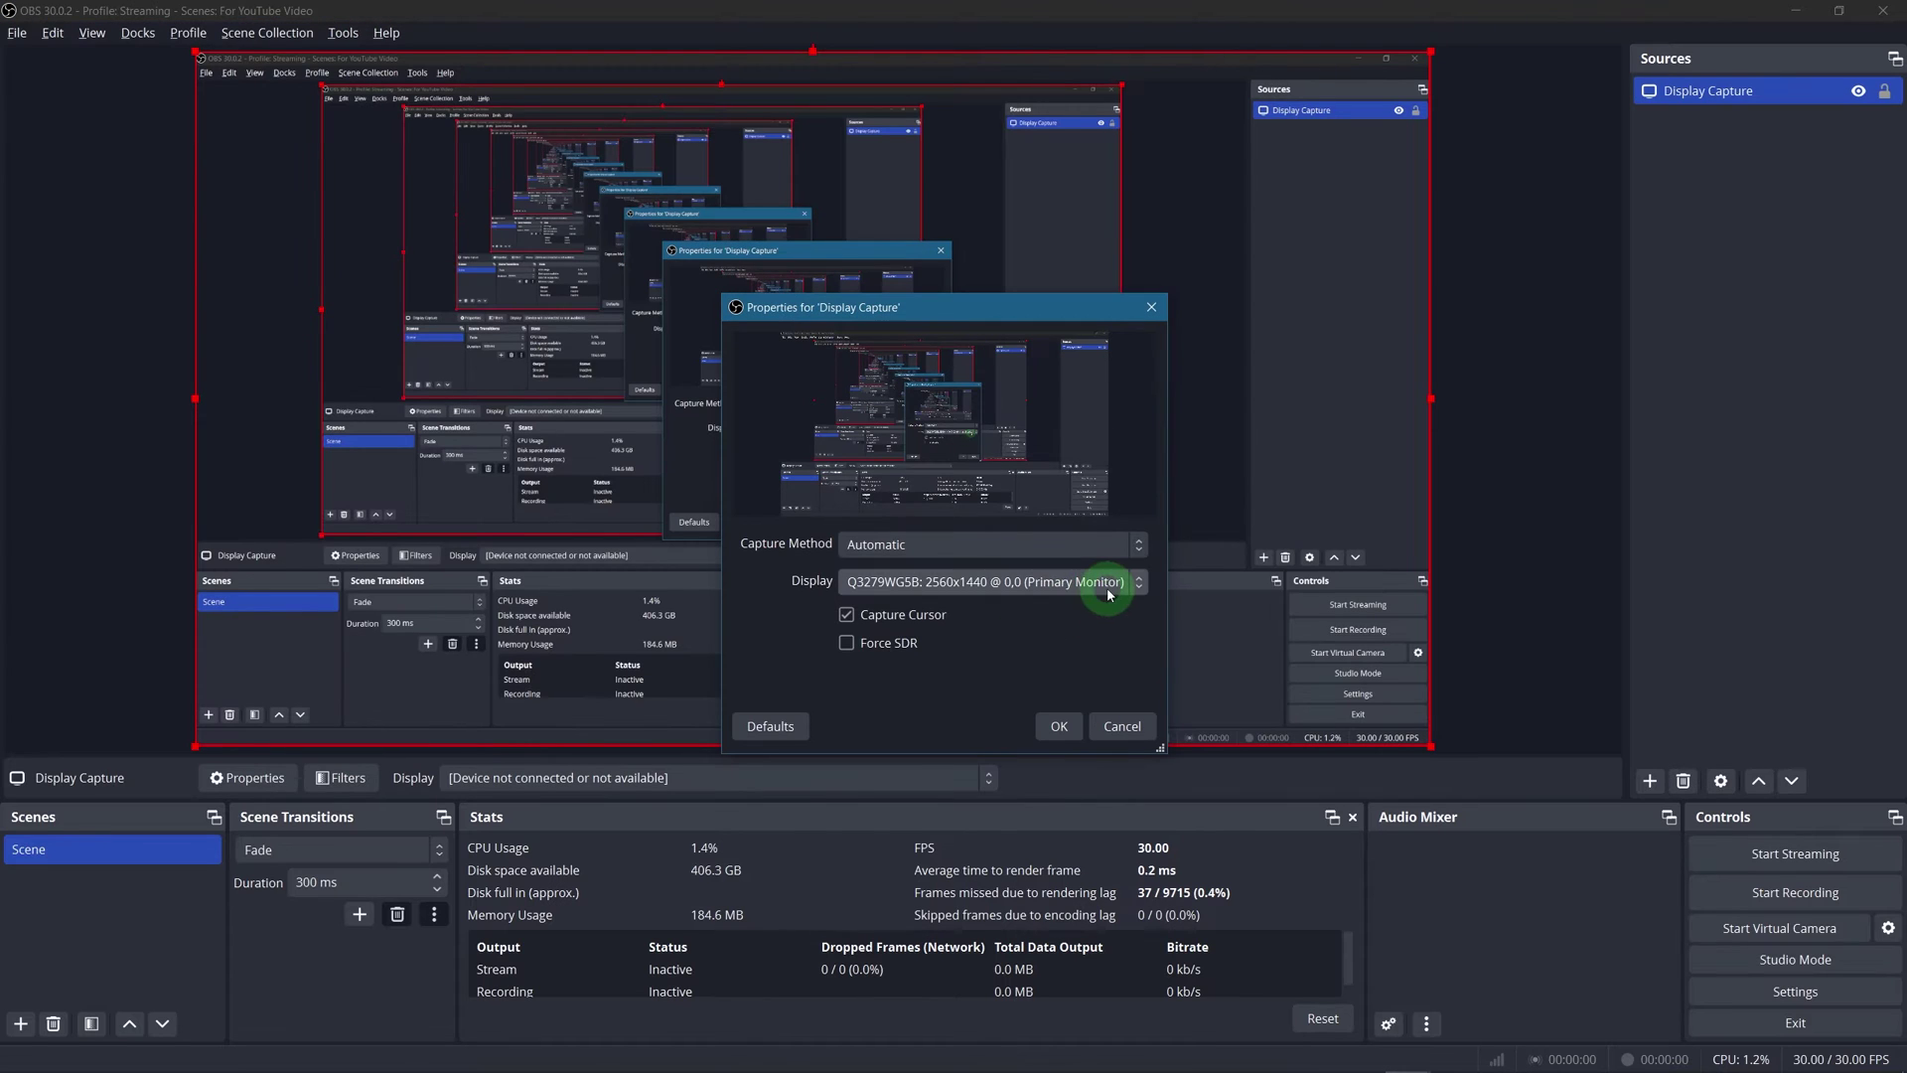
pyautogui.click(1106, 591)
pyautogui.click(990, 662)
pyautogui.click(1060, 726)
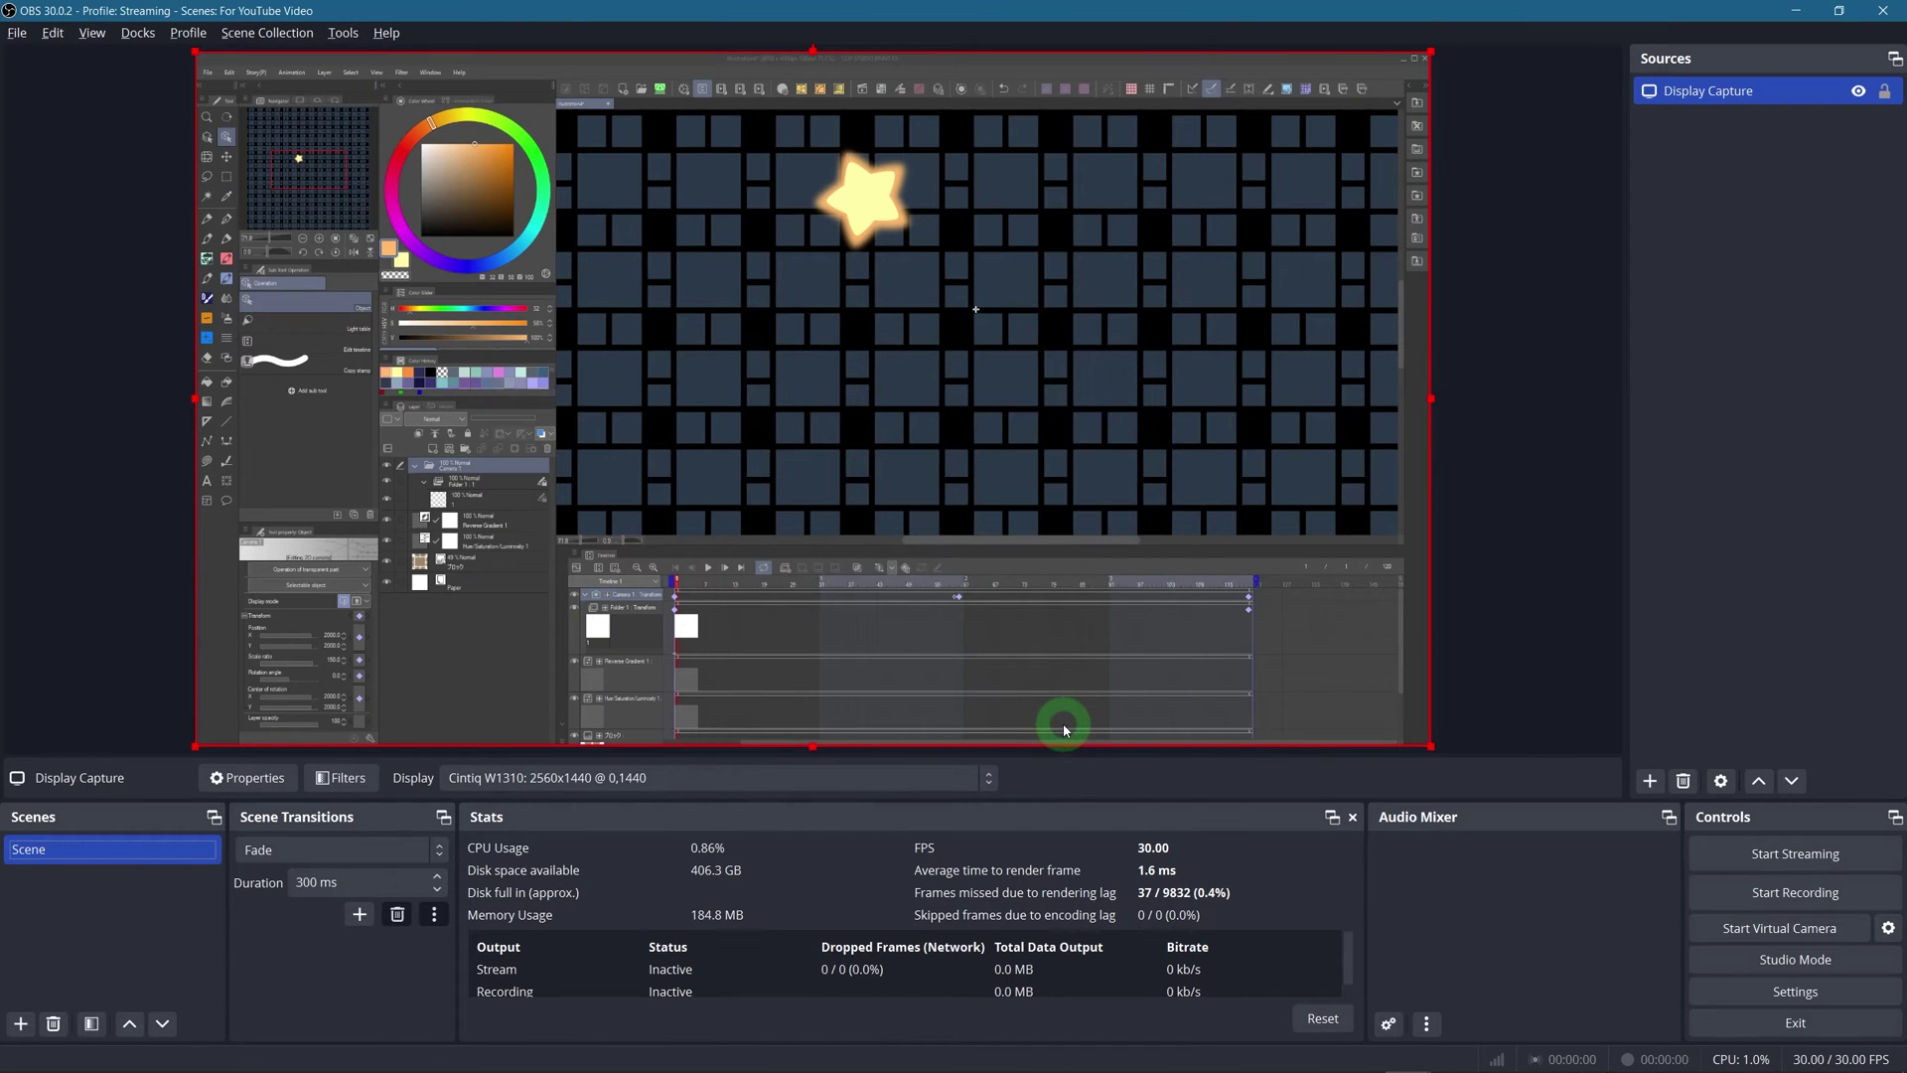
# - Rename the scene 'Scene' to 'Recording Scene'
pyautogui.click(113, 850)
pyautogui.rightClick(169, 740)
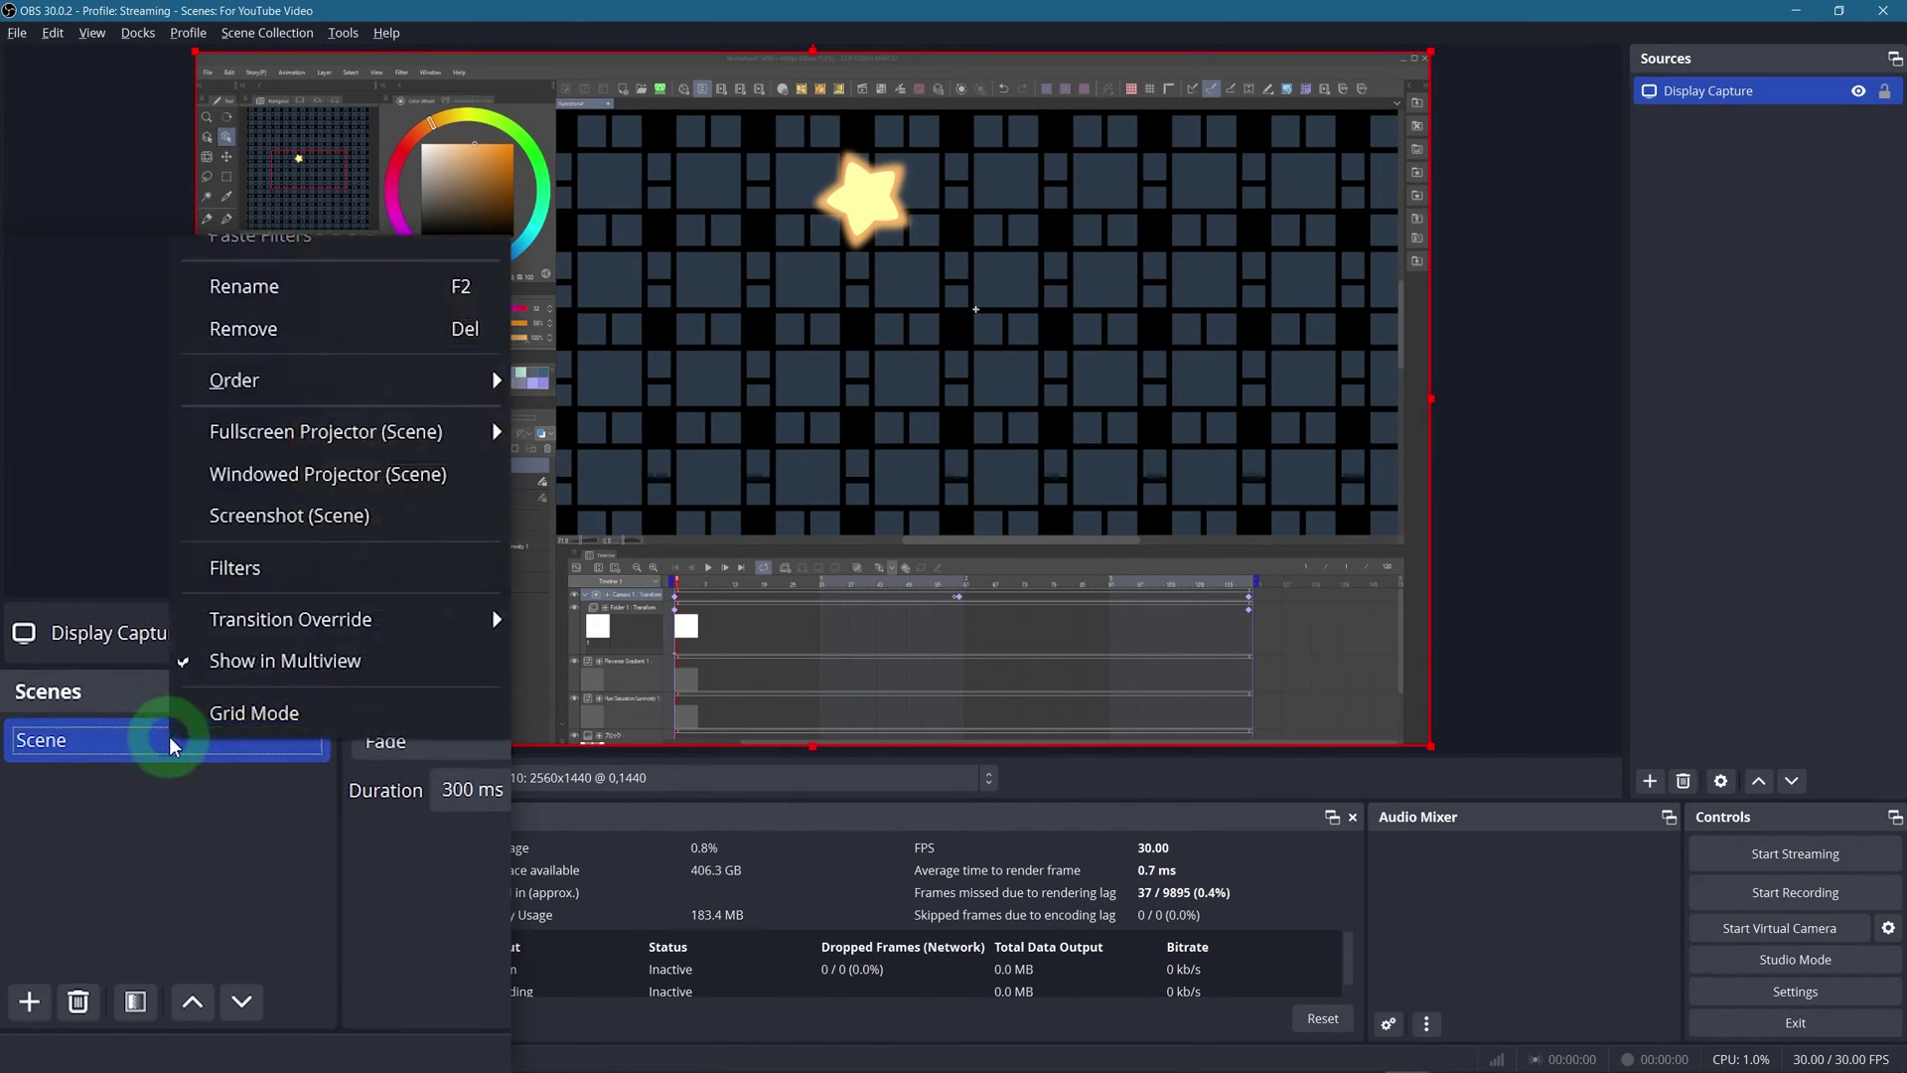
pyautogui.click(338, 288)
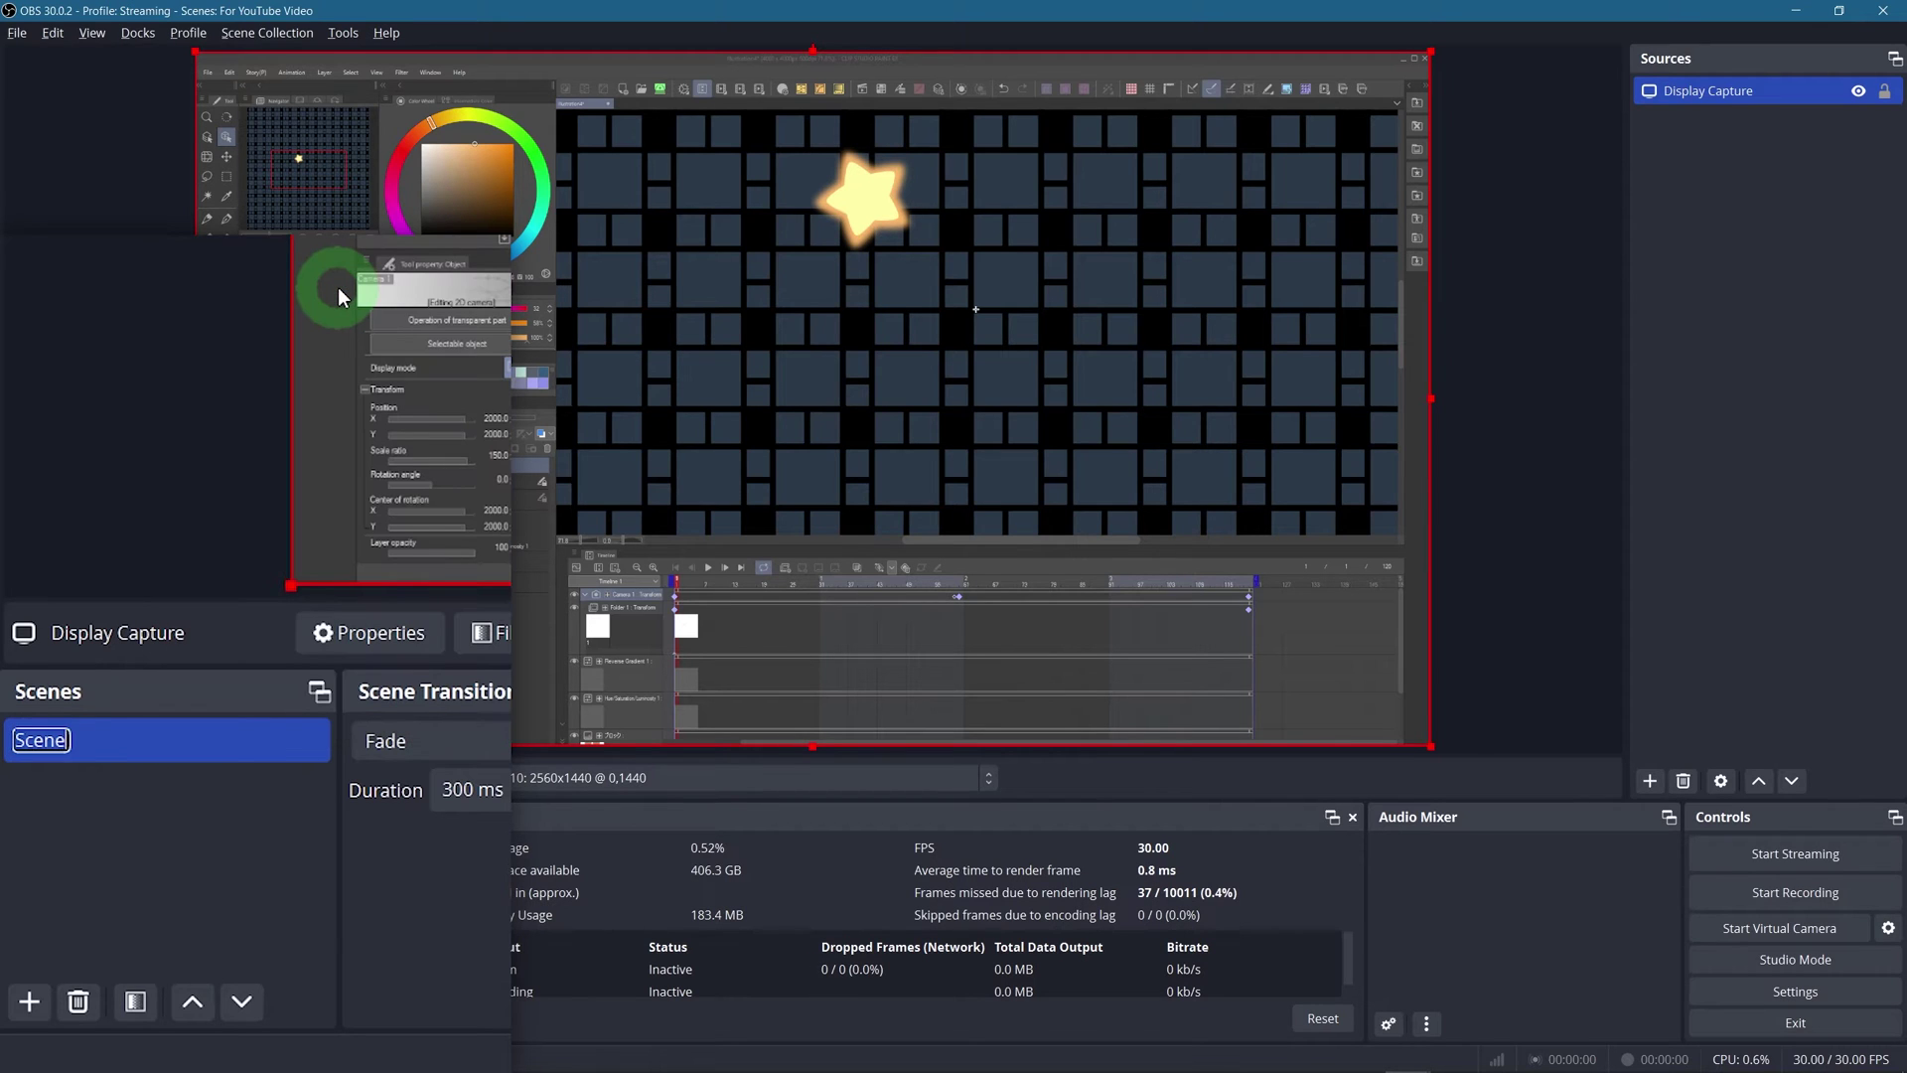
pyautogui.write('Recording Scene')
pyautogui.press('Return')
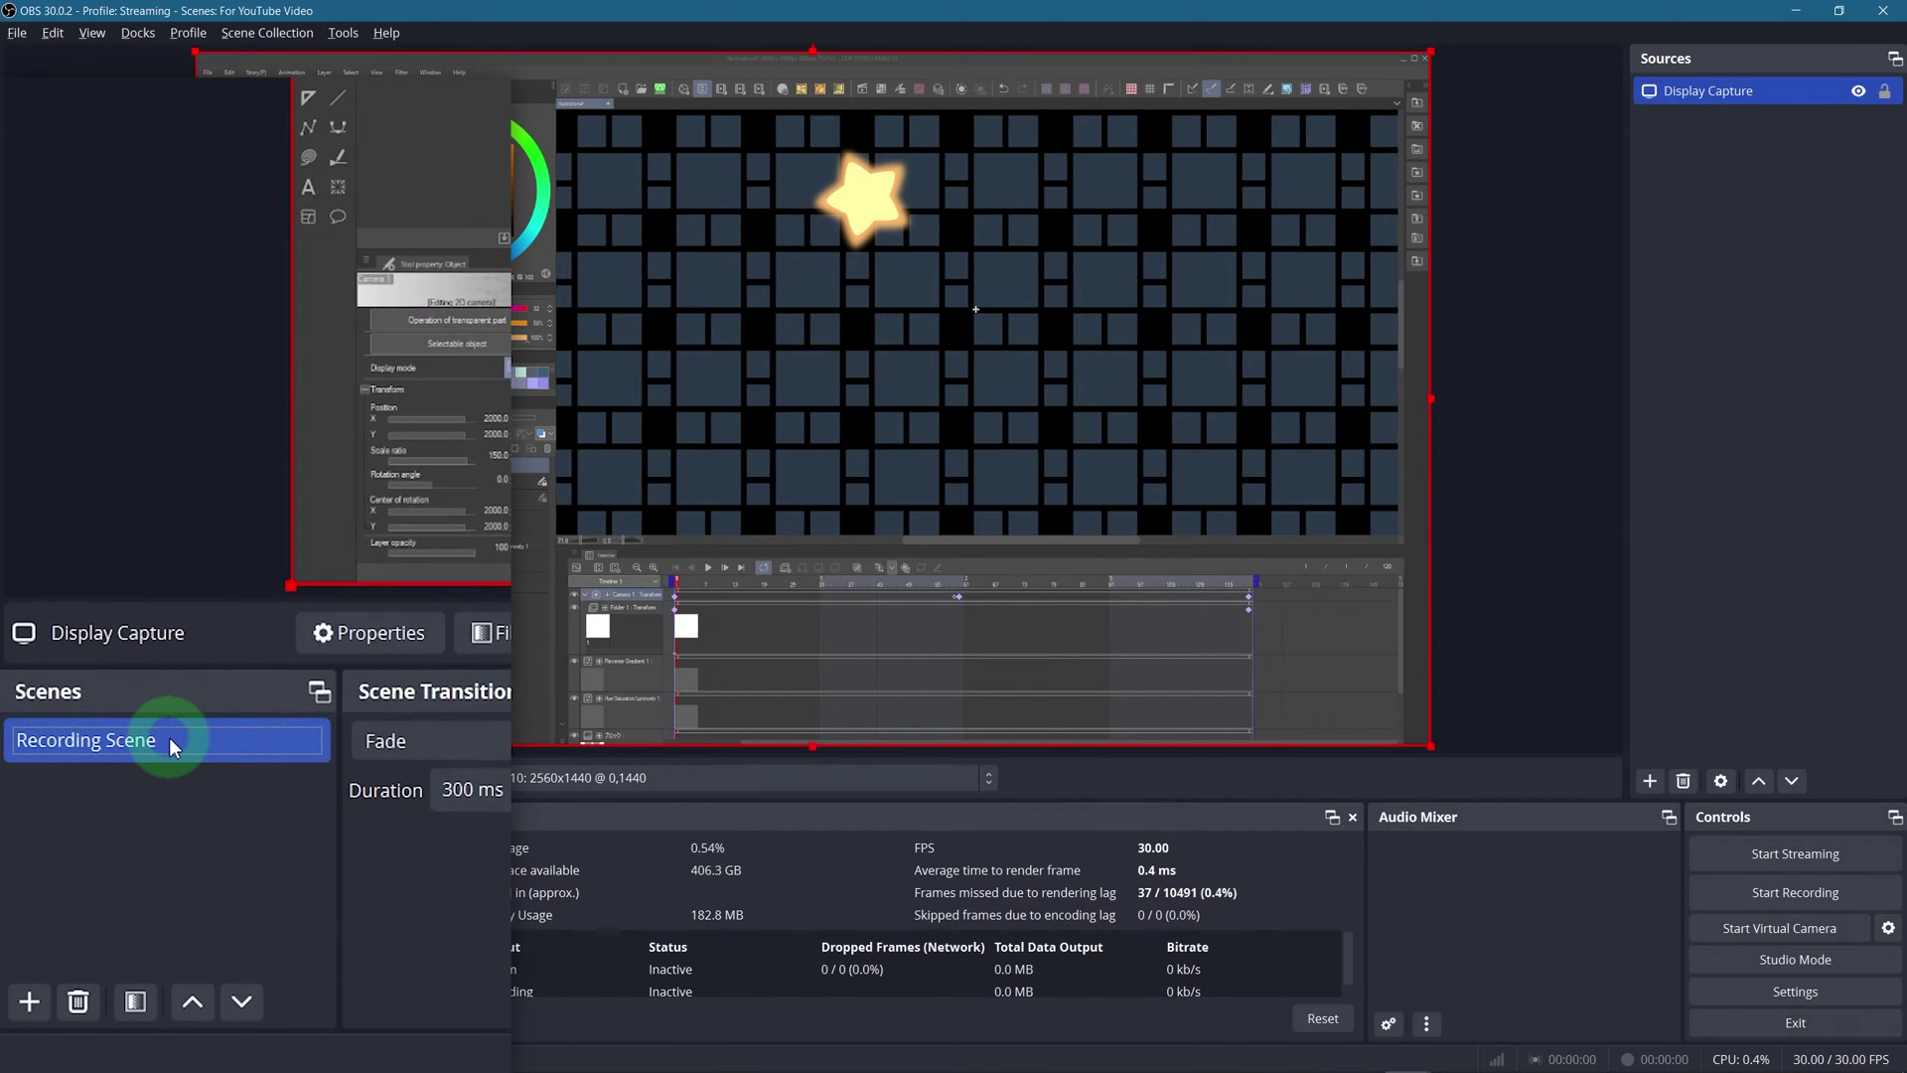
# - Duplicate Recording Scene as a new scene named 'Pause Scene'
pyautogui.rightClick(114, 848)
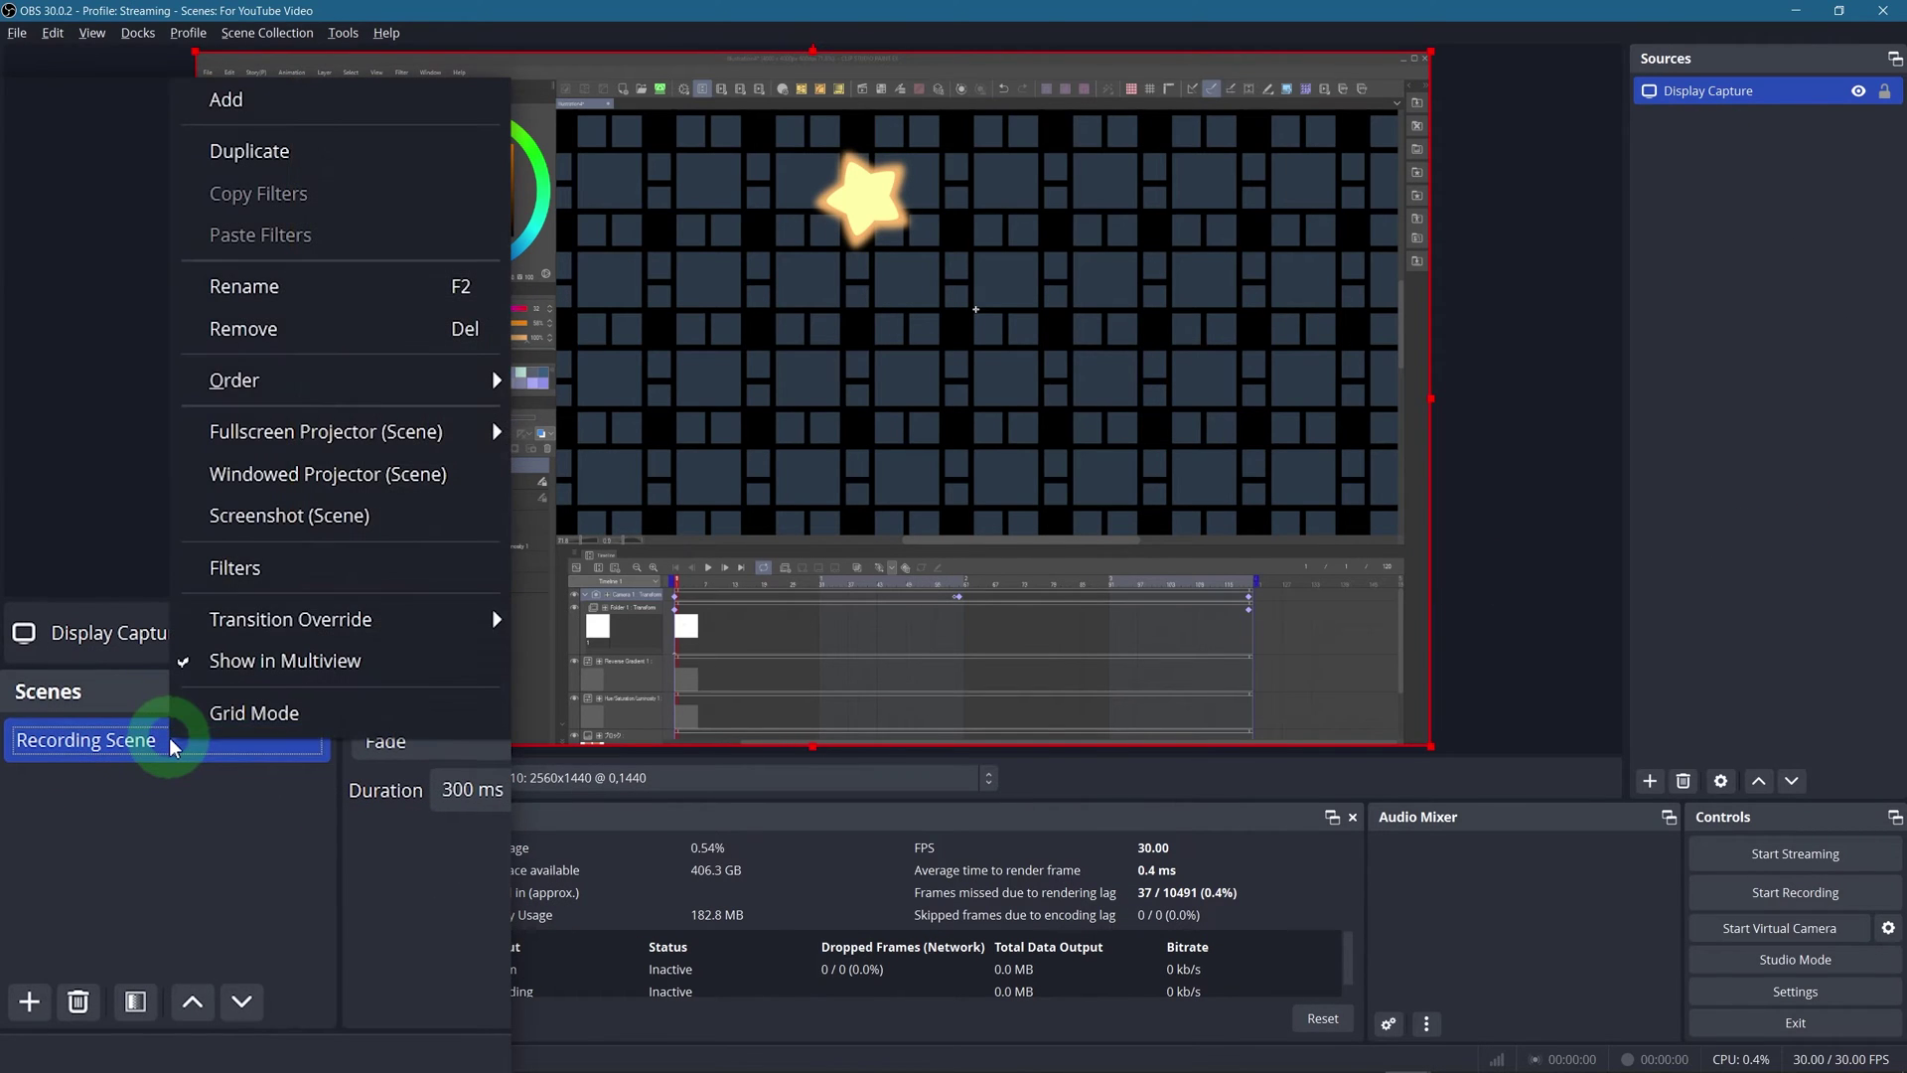
pyautogui.click(371, 163)
pyautogui.write('Paus')
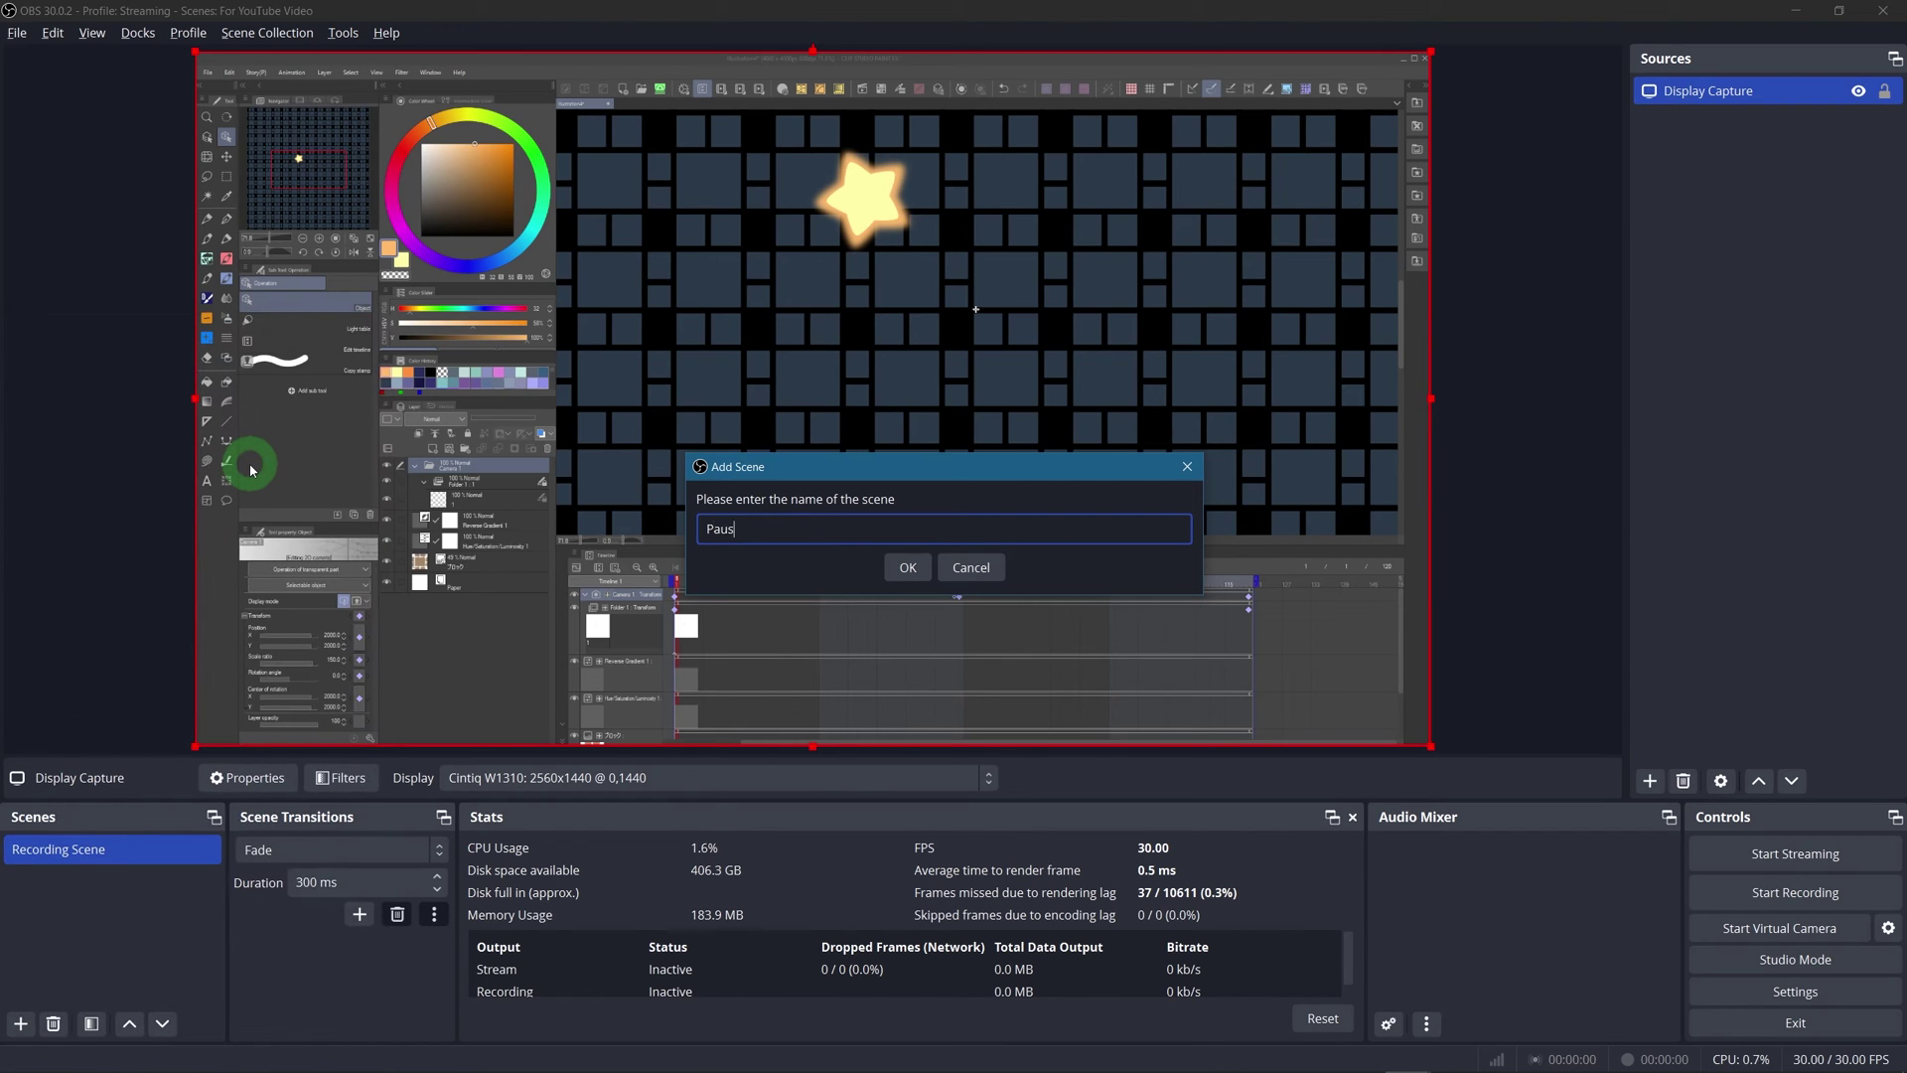
pyautogui.write('e Scene')
pyautogui.press('Return')
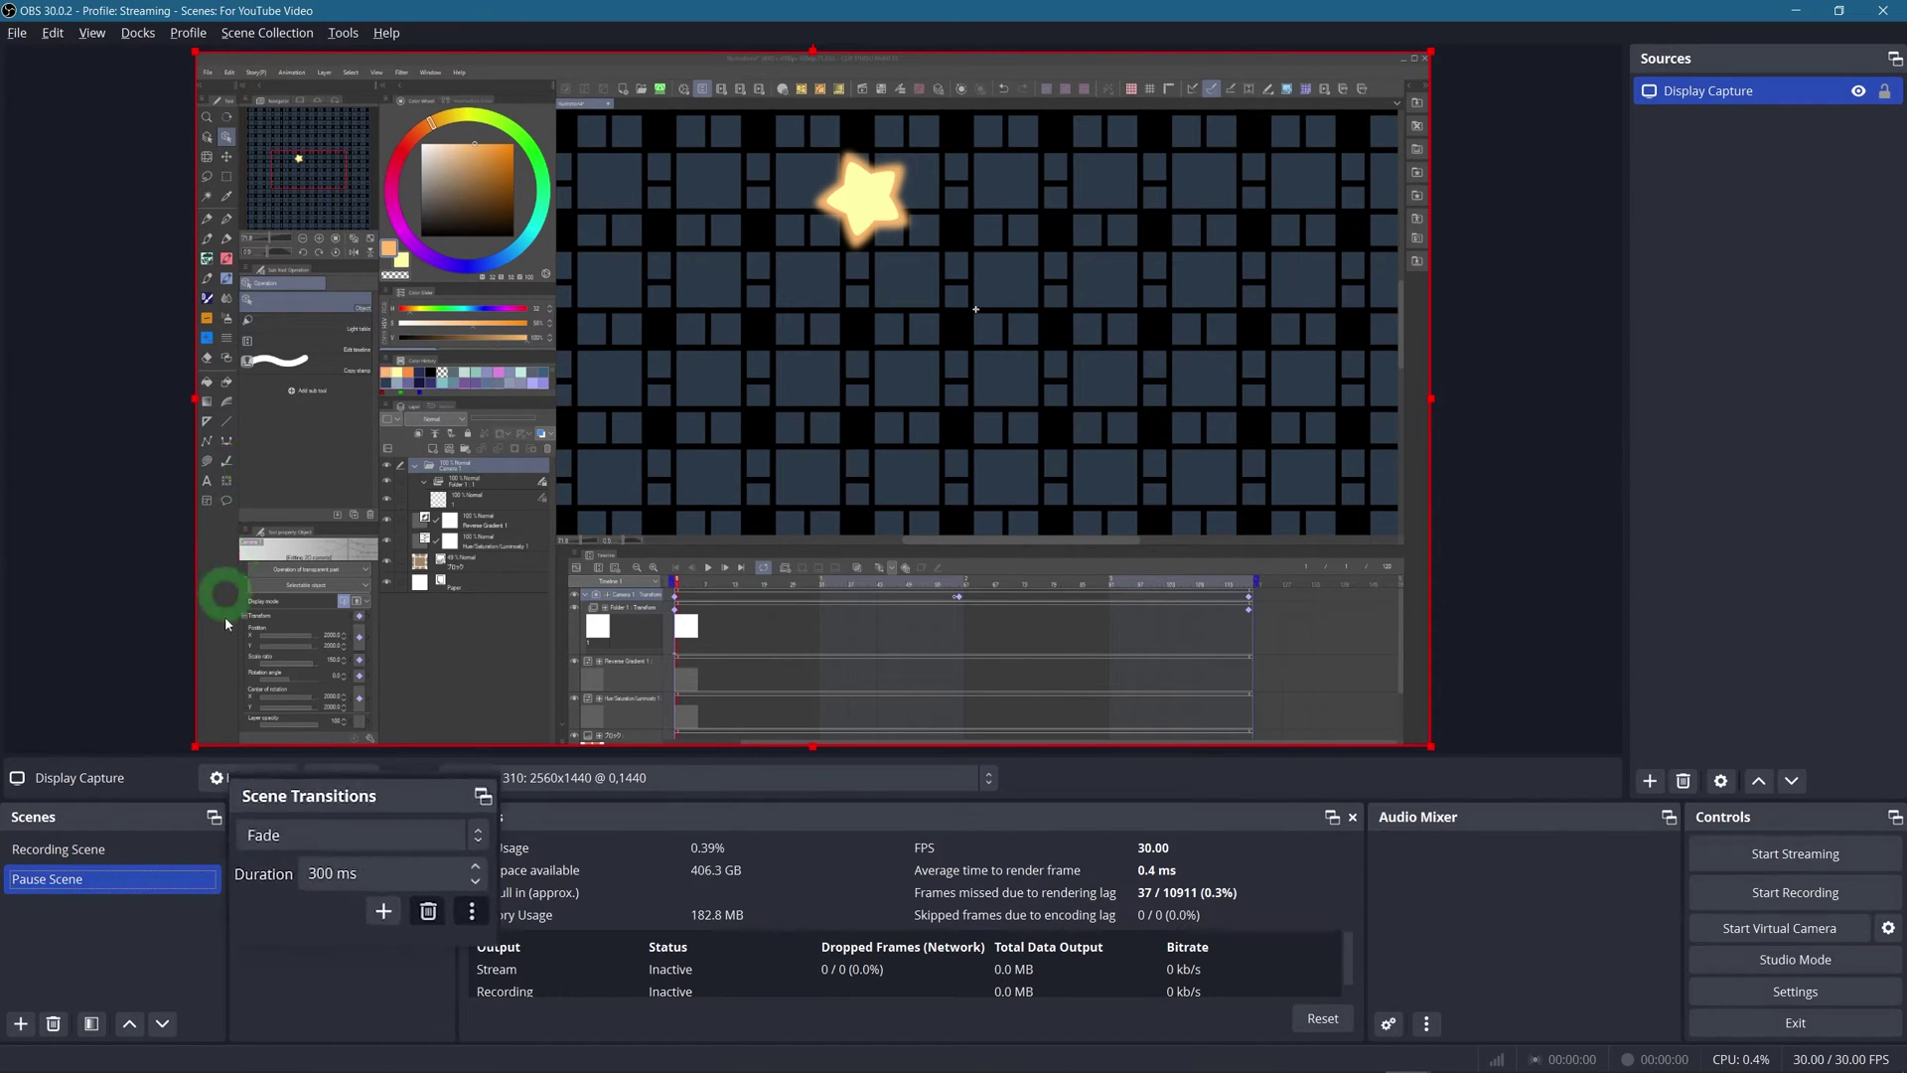
# - Change the scene transition from Fade to Cut and check both scenes
pyautogui.click(330, 851)
pyautogui.click(296, 844)
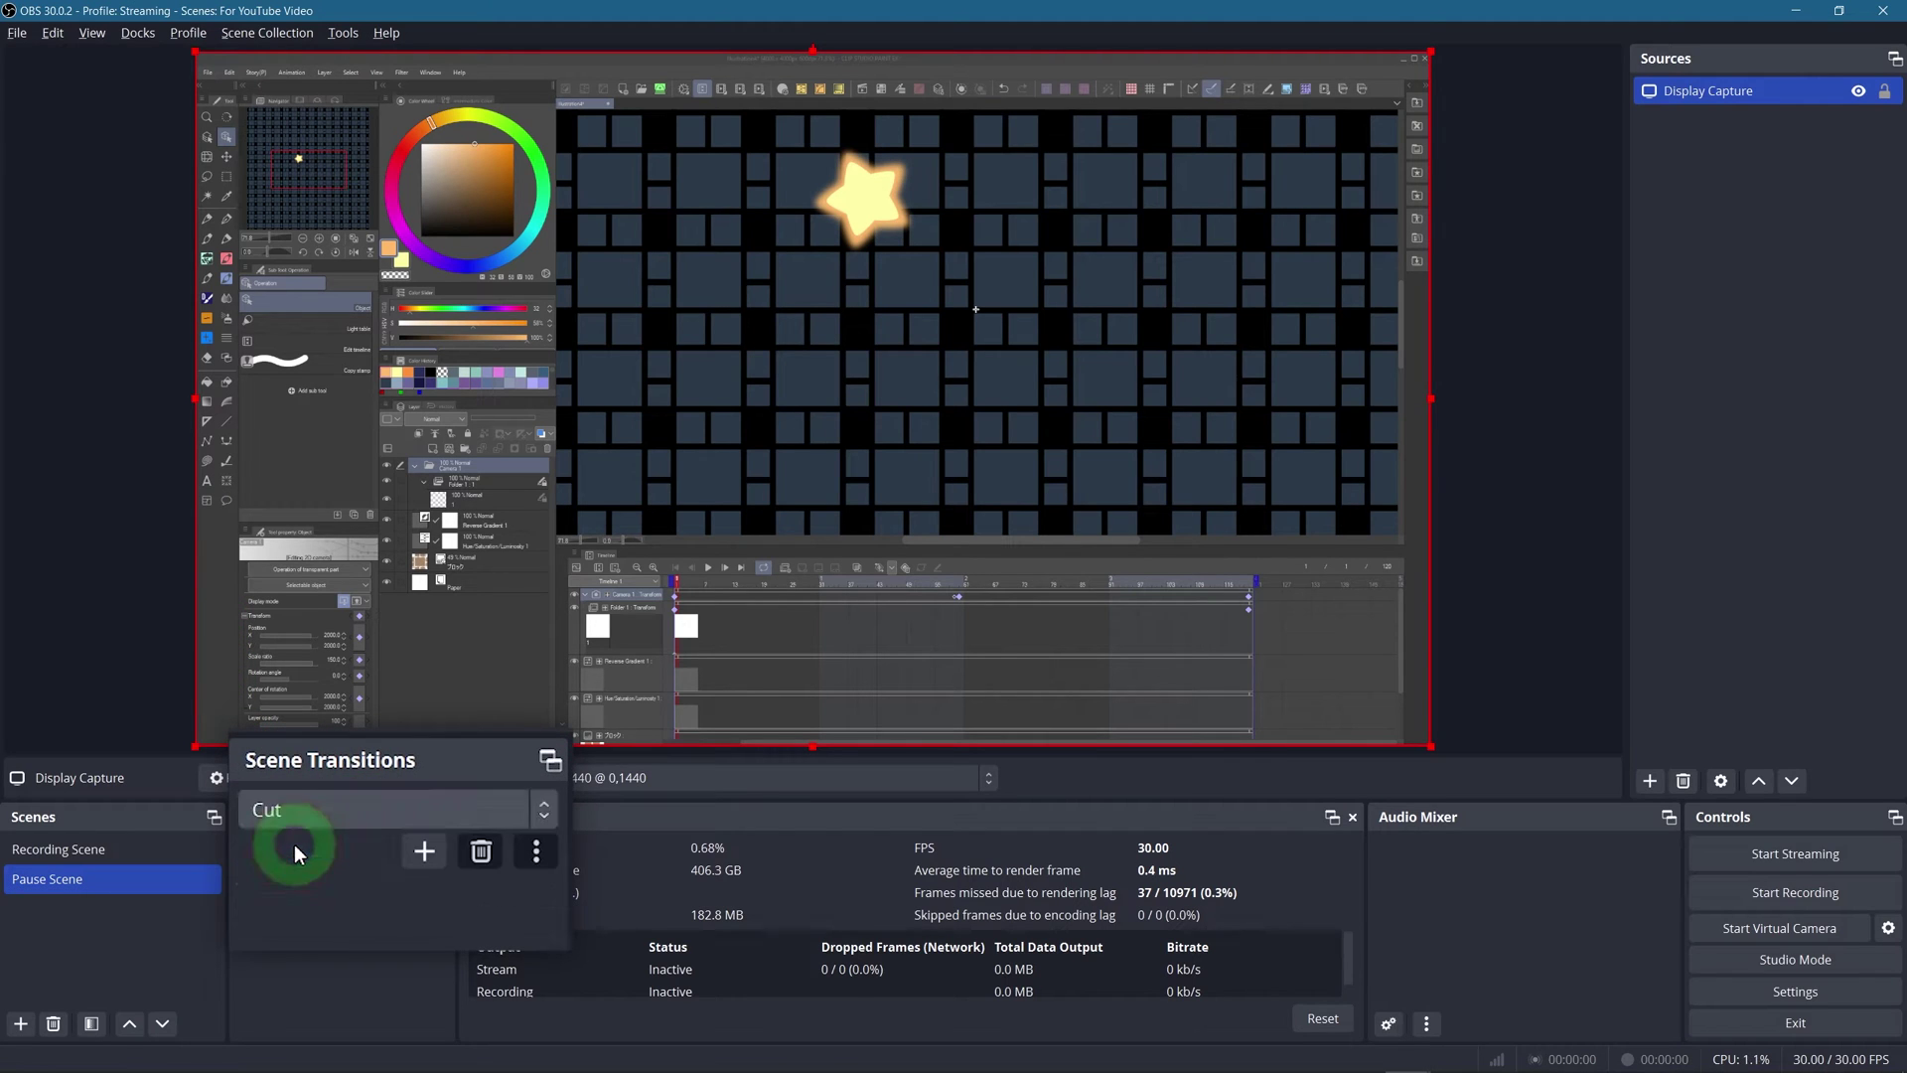
pyautogui.click(178, 853)
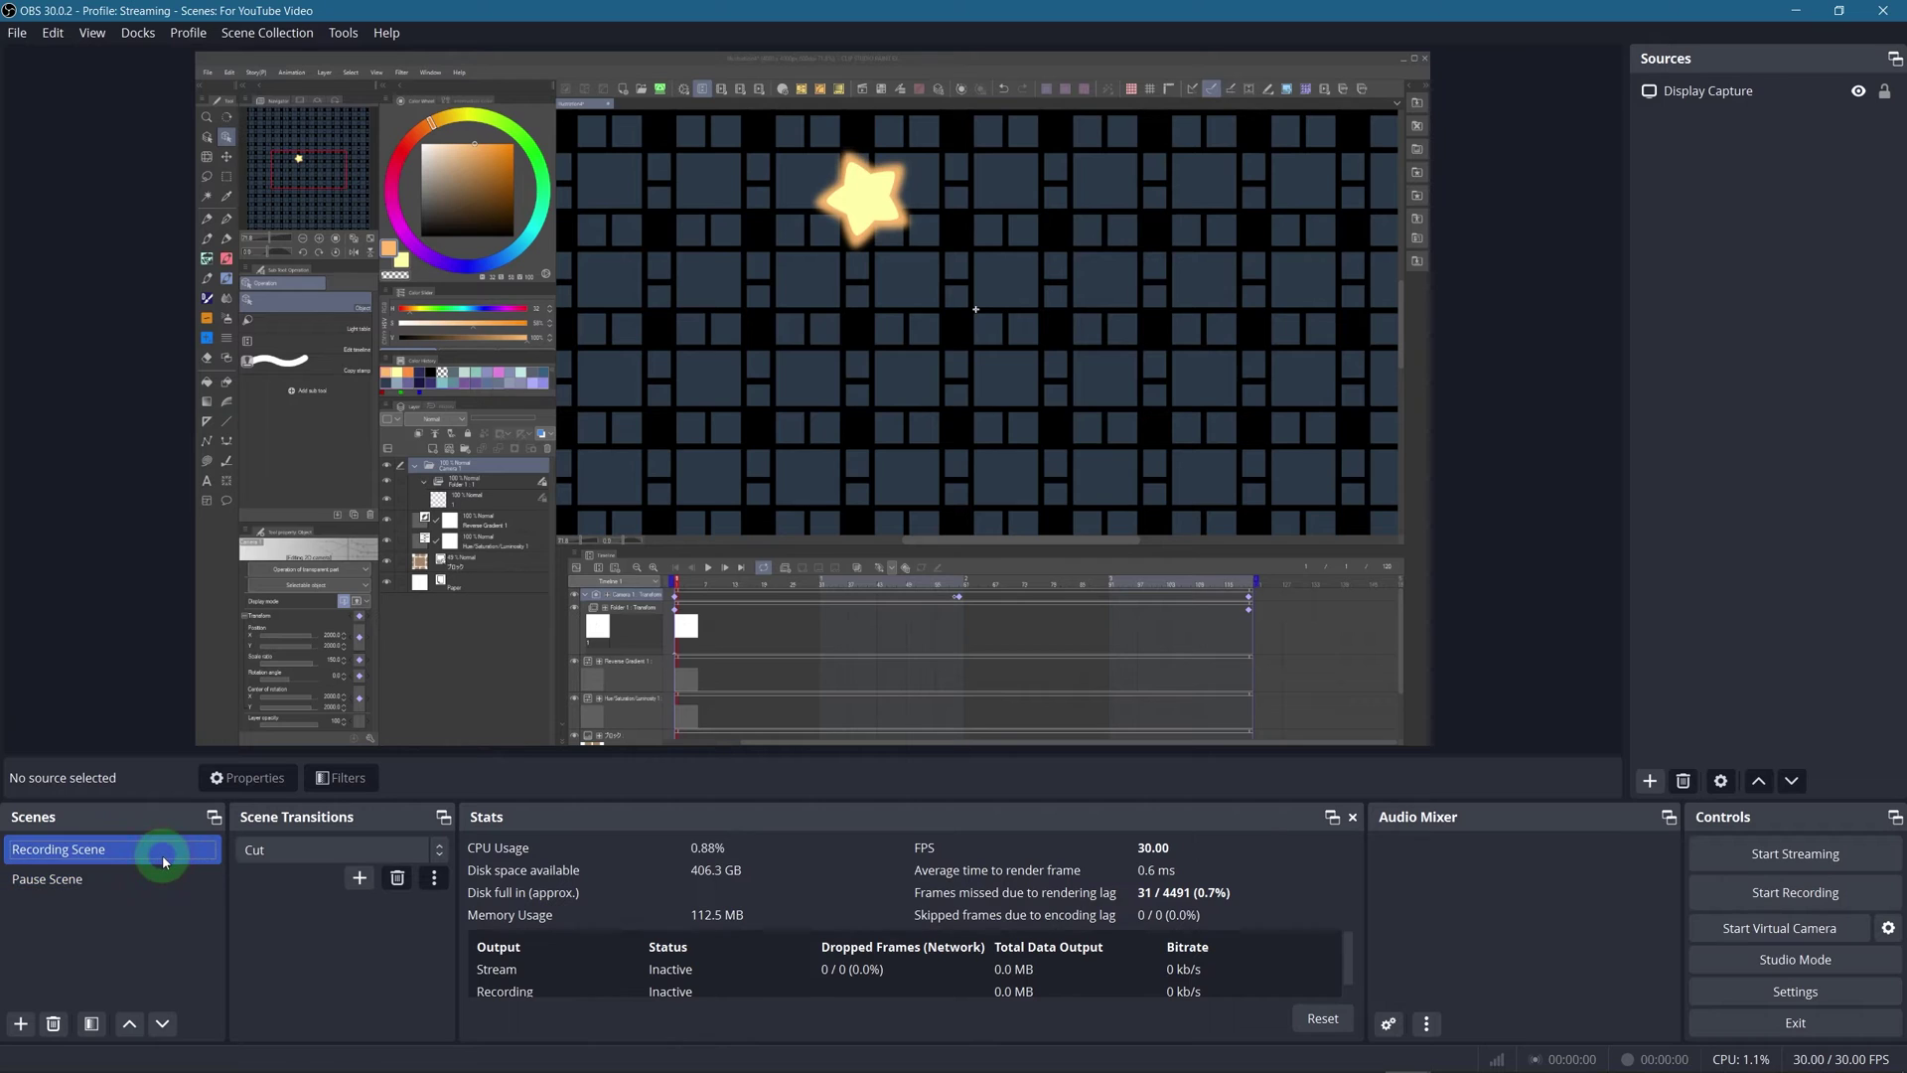
pyautogui.click(160, 882)
pyautogui.click(380, 951)
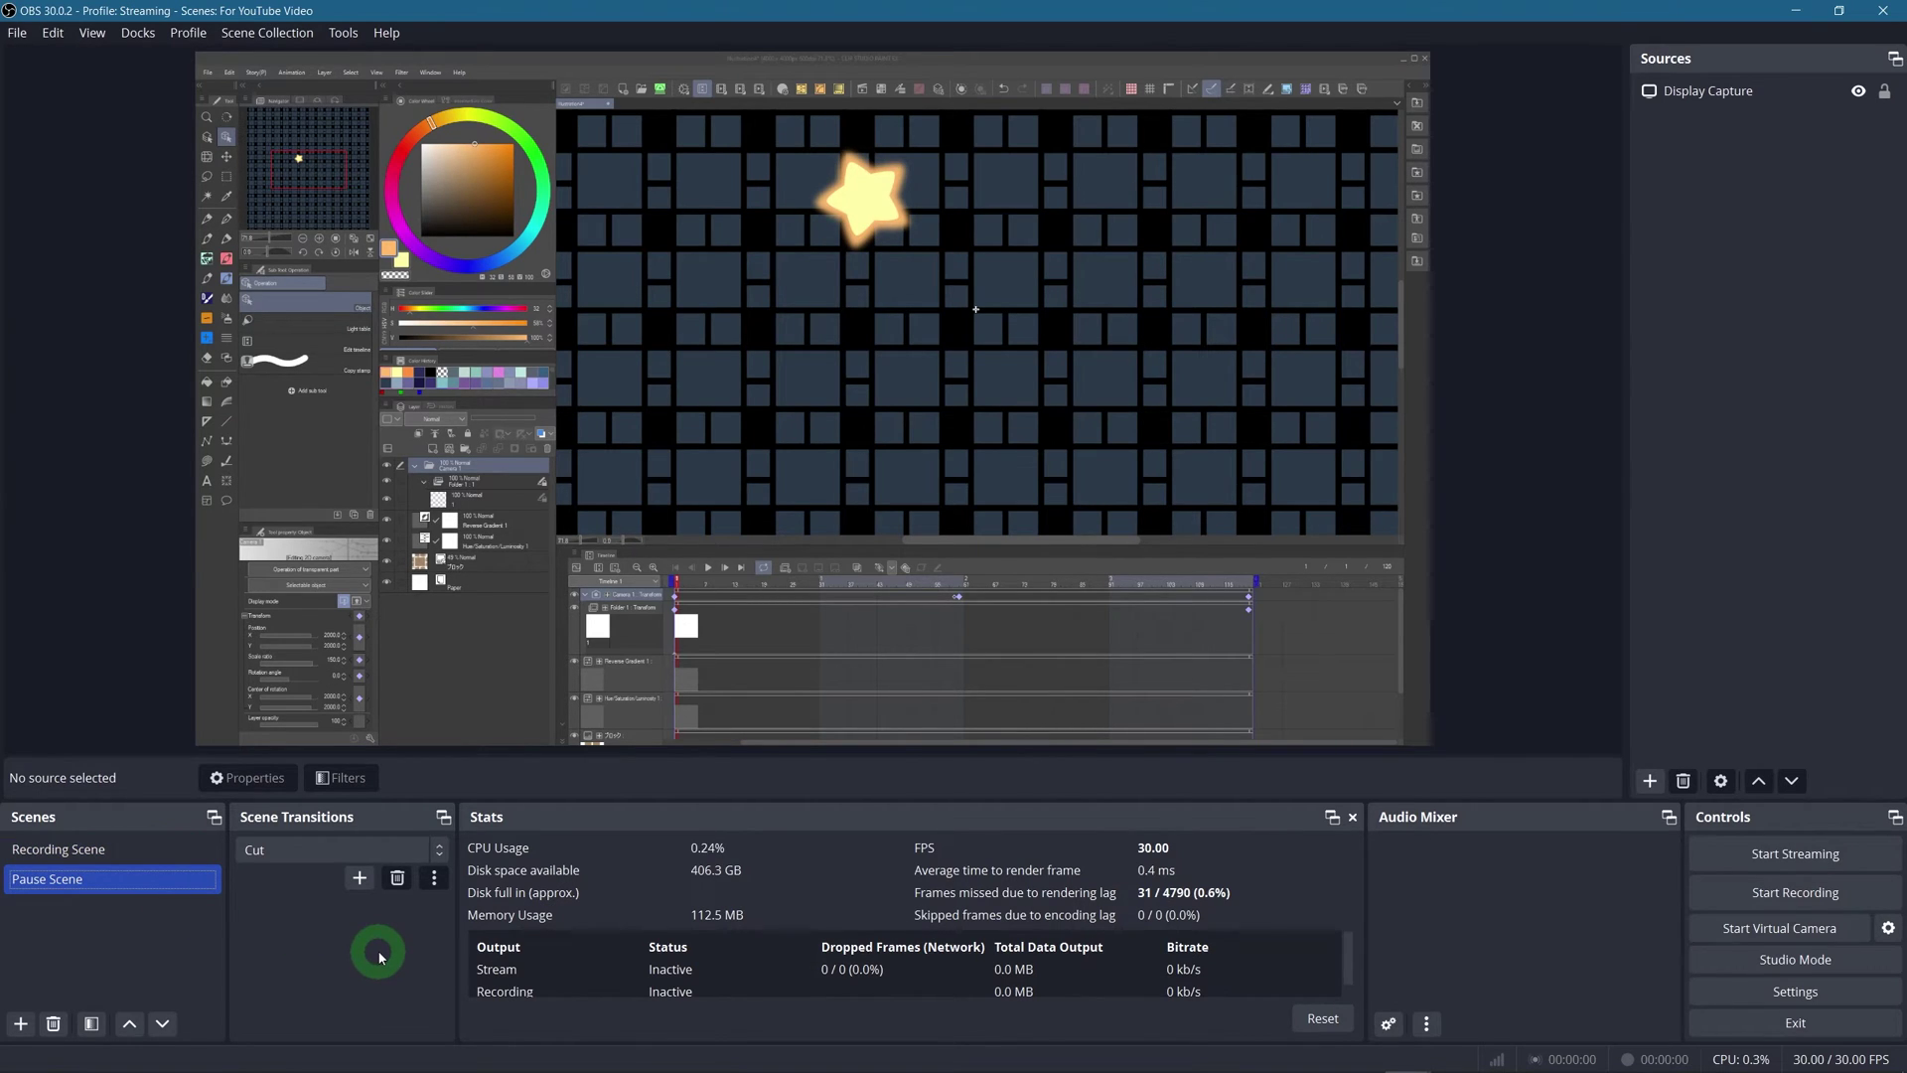
# - Load the pause-scene.lua script in the Scripts manager
pyautogui.click(344, 32)
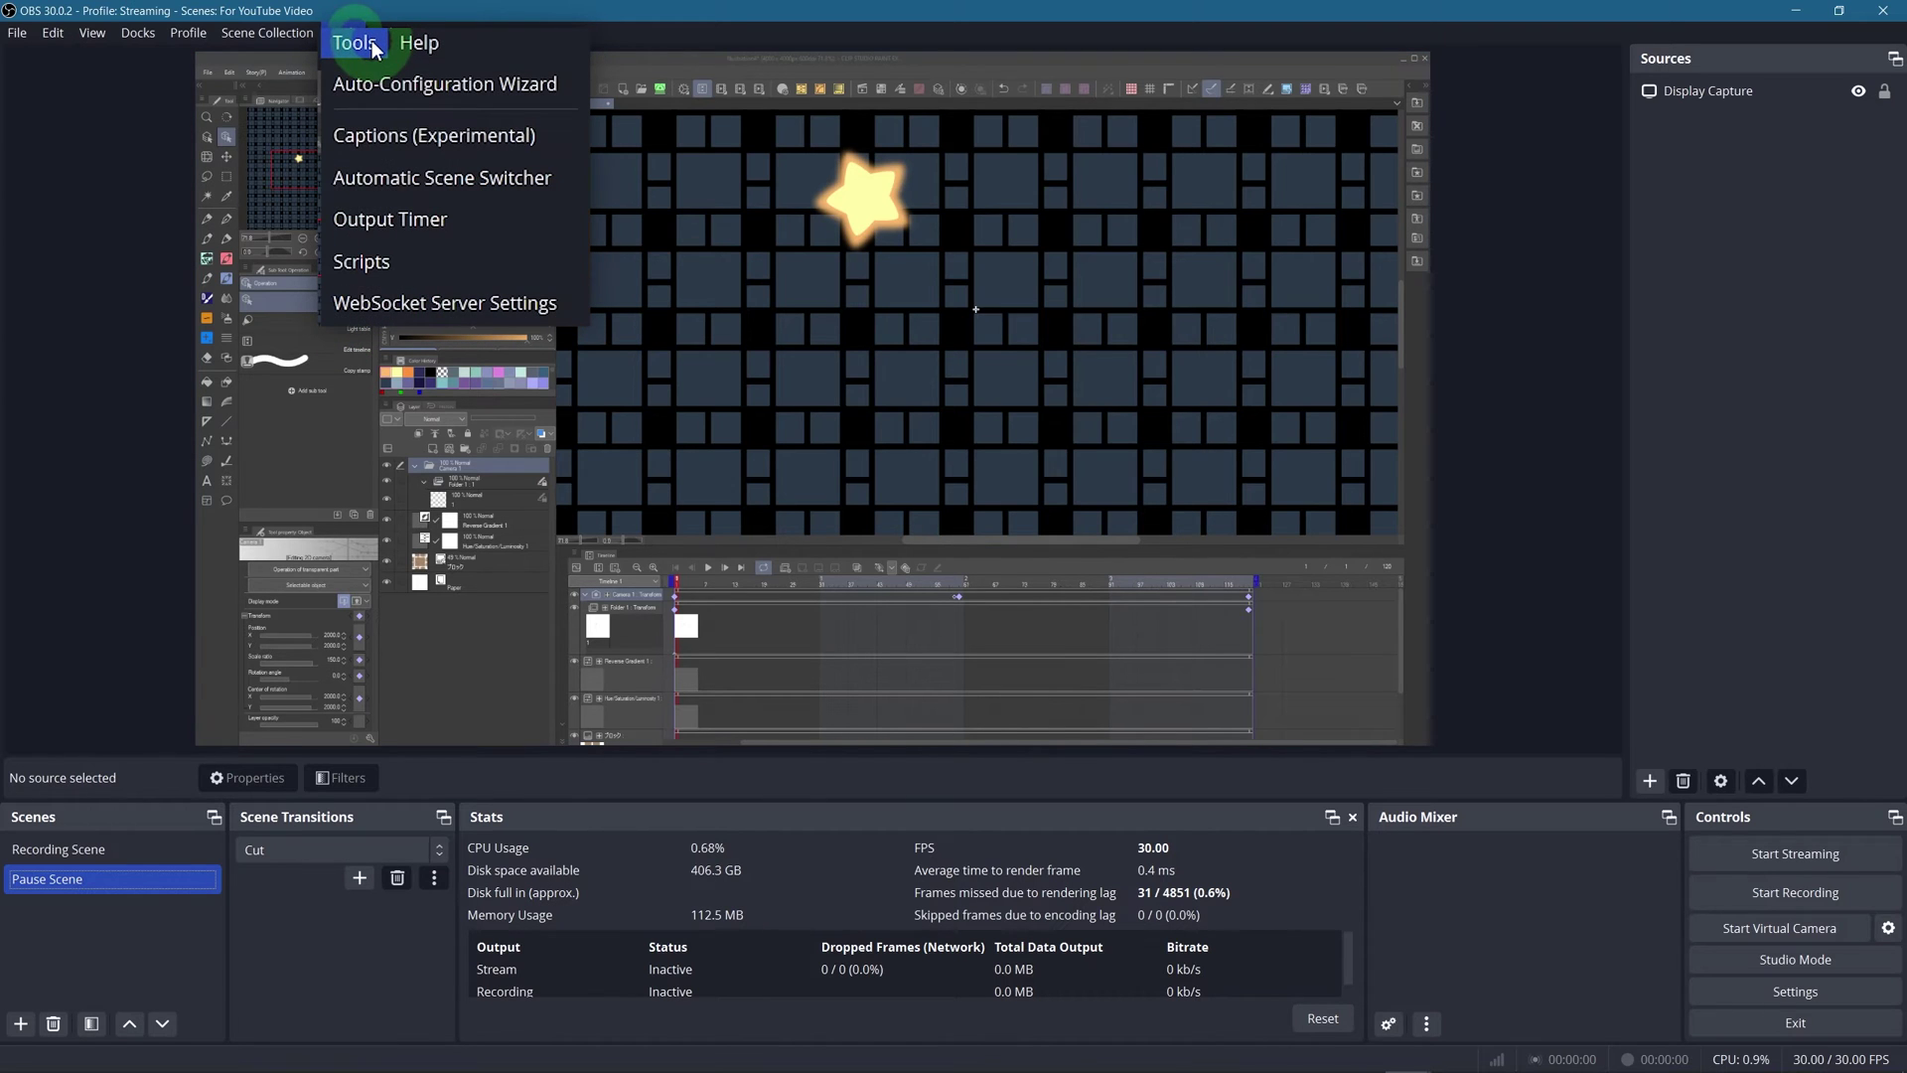
pyautogui.click(433, 260)
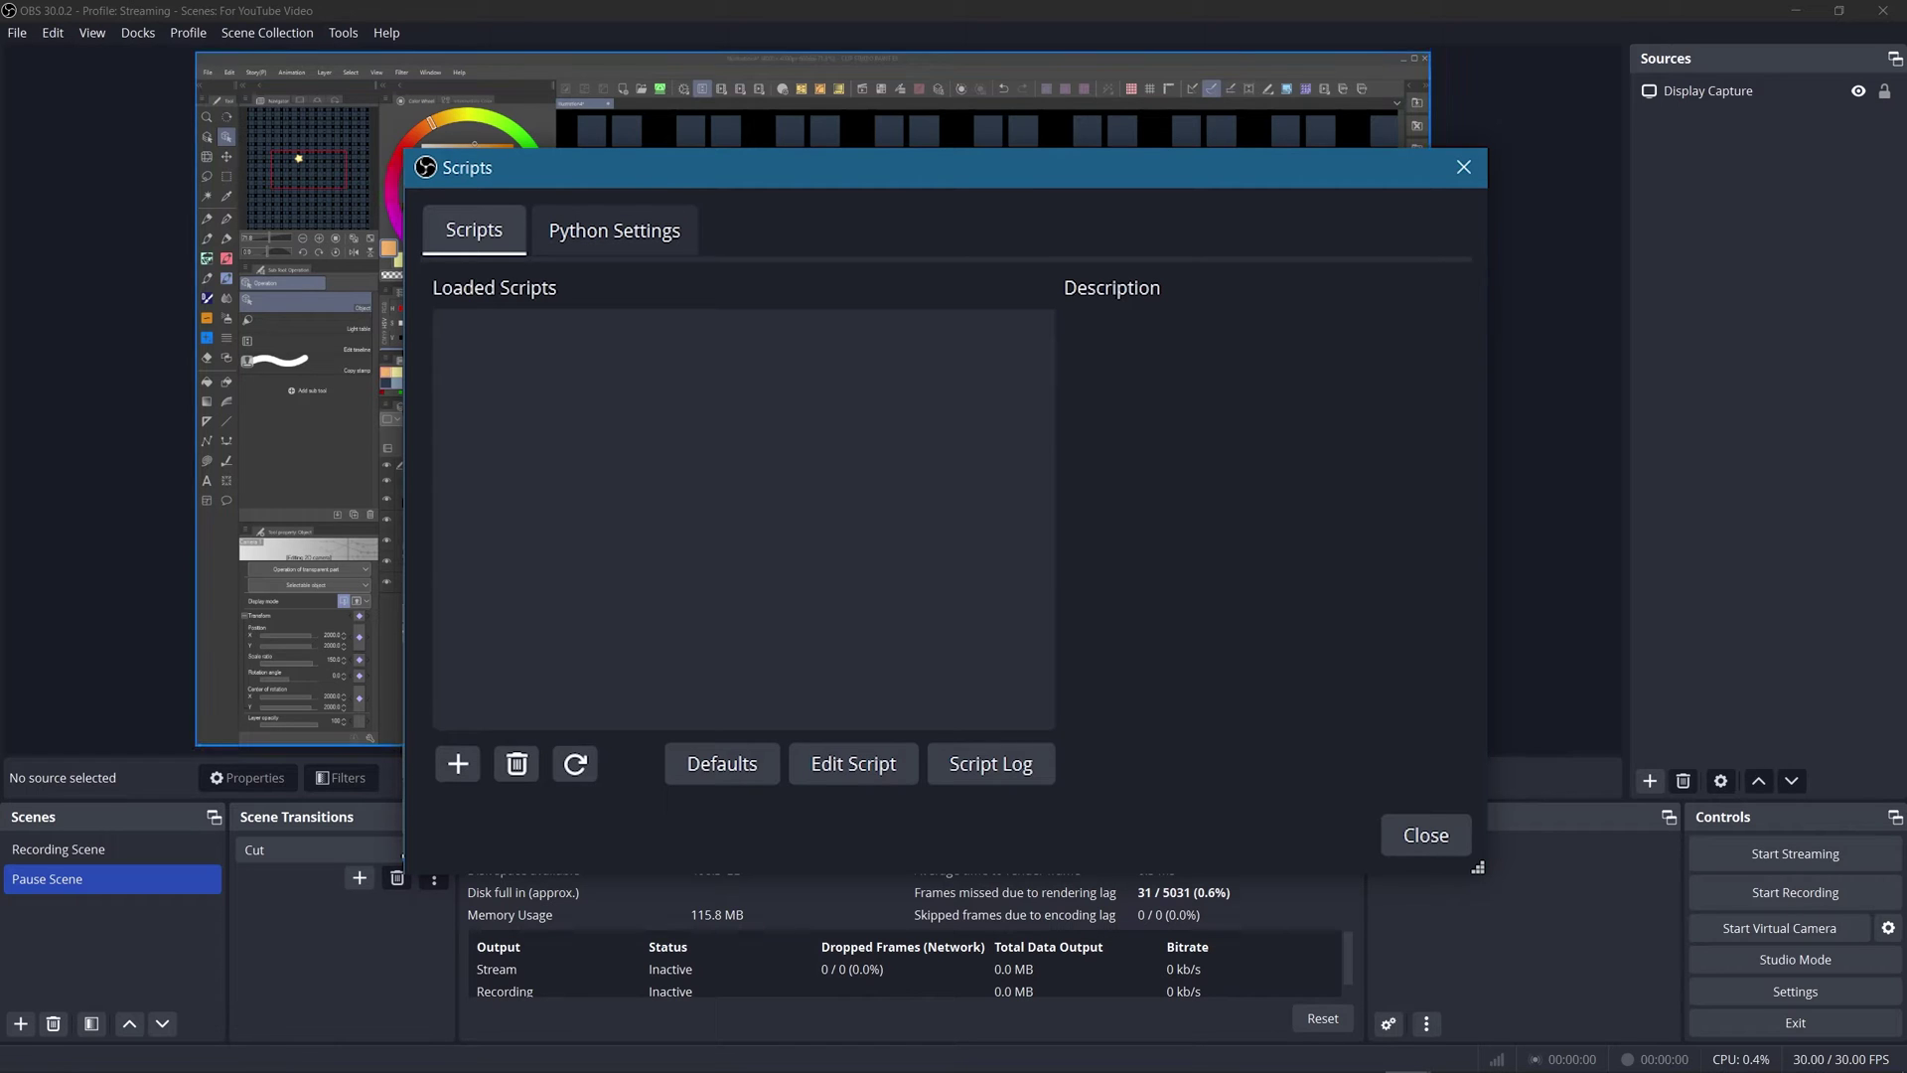
pyautogui.click(459, 655)
pyautogui.click(457, 765)
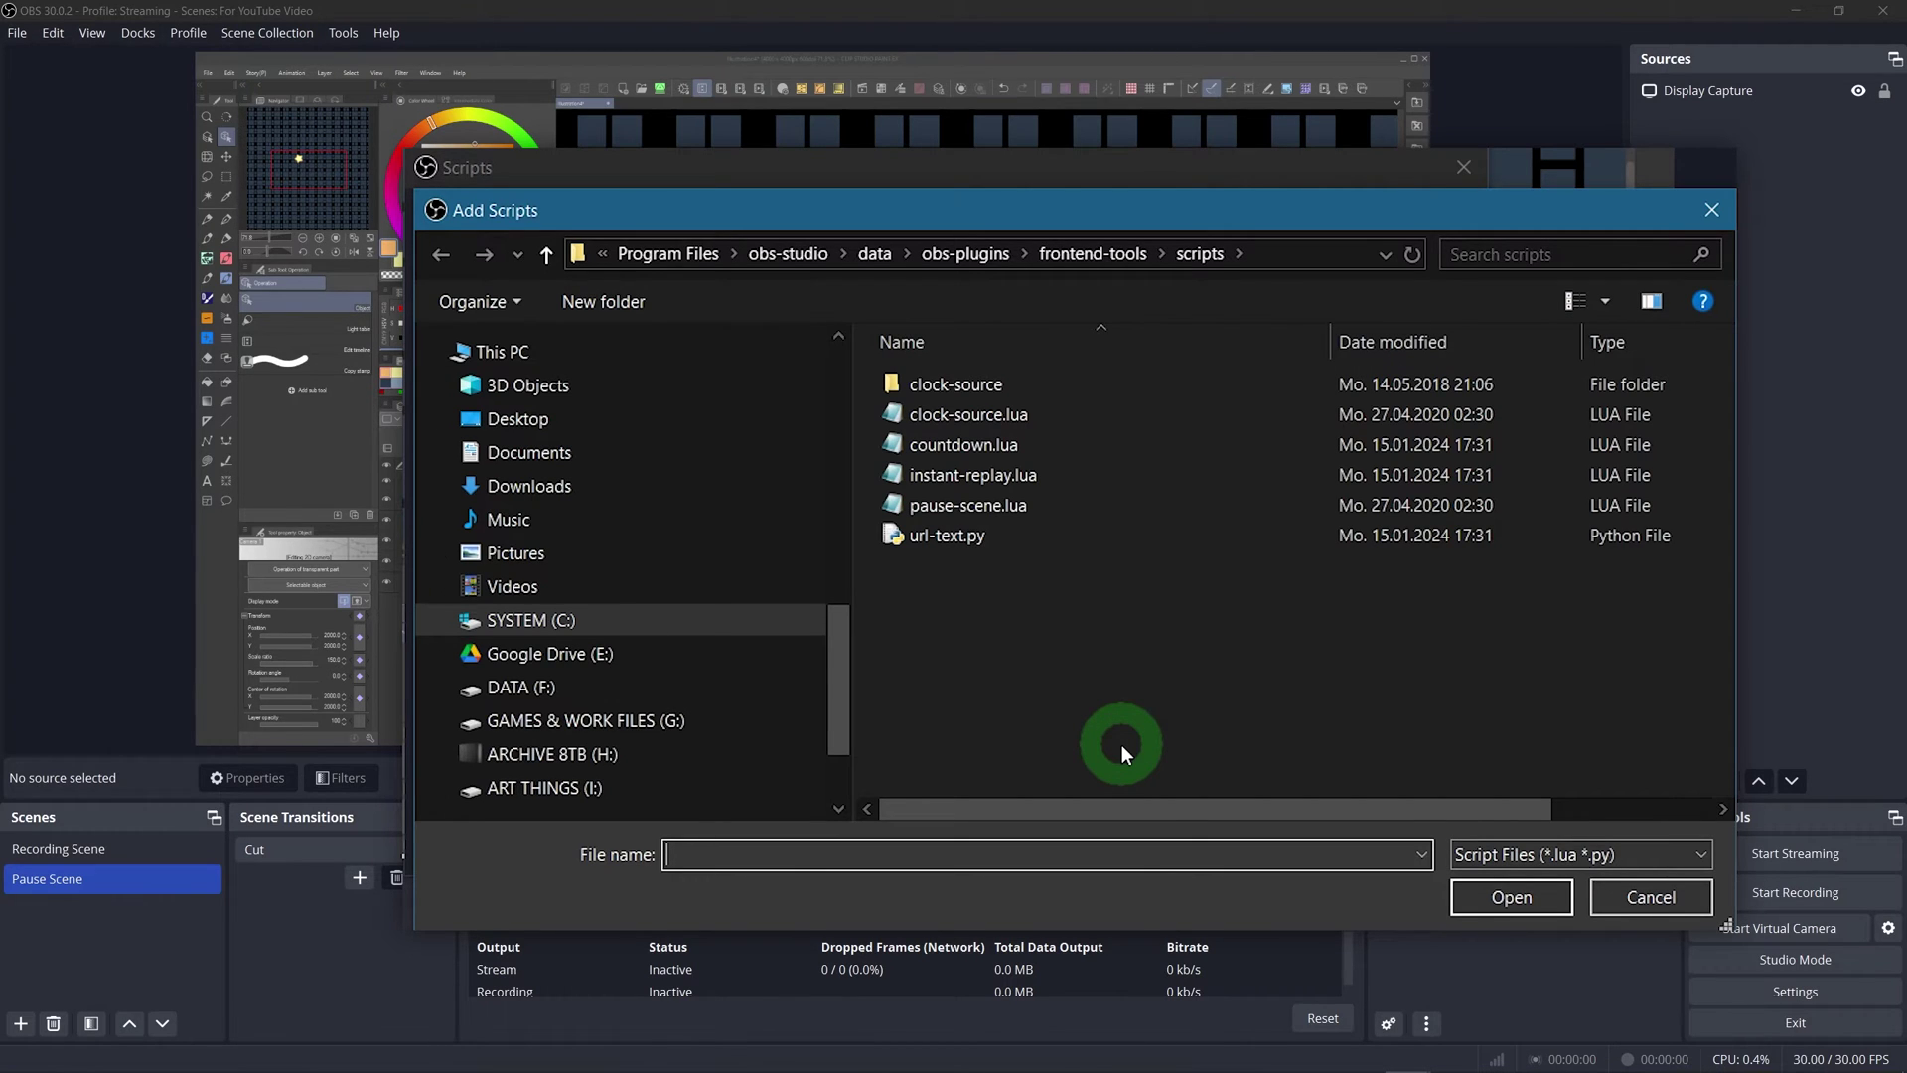
pyautogui.click(1268, 258)
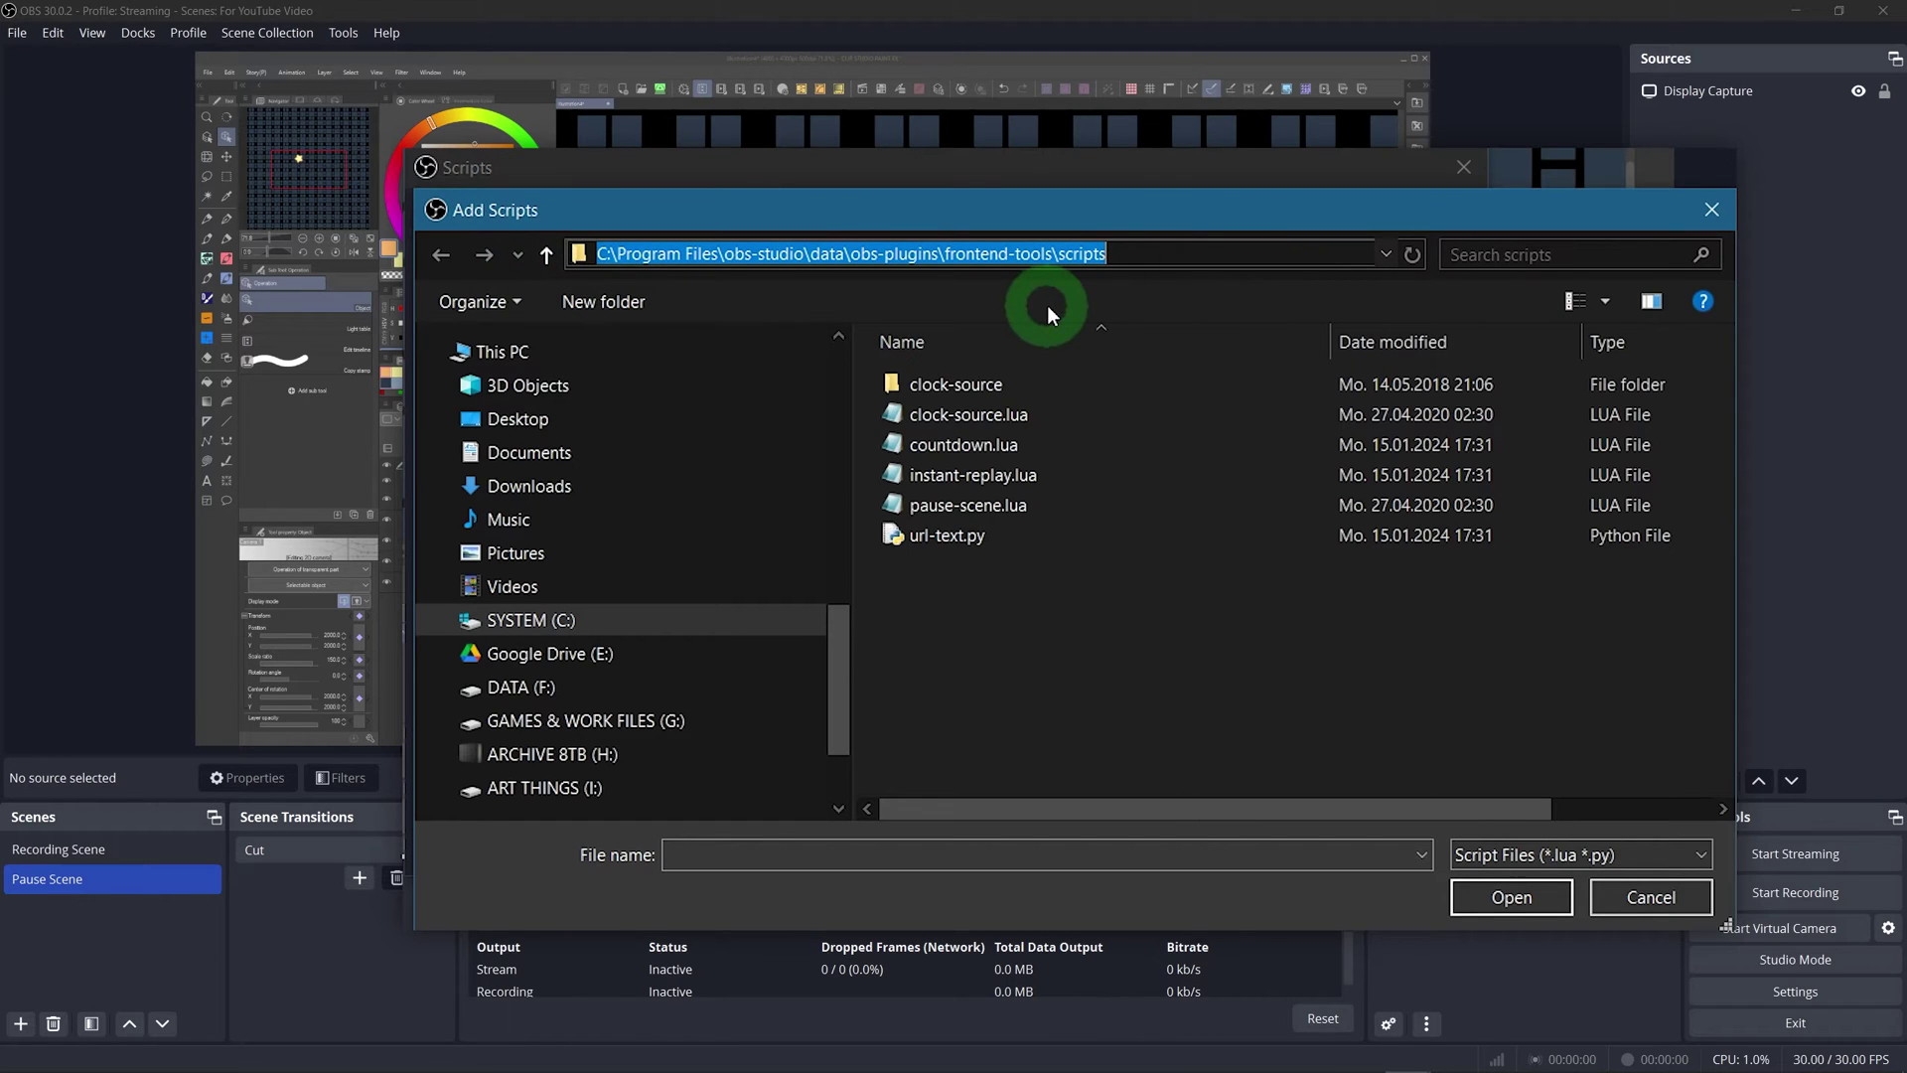
pyautogui.click(1003, 506)
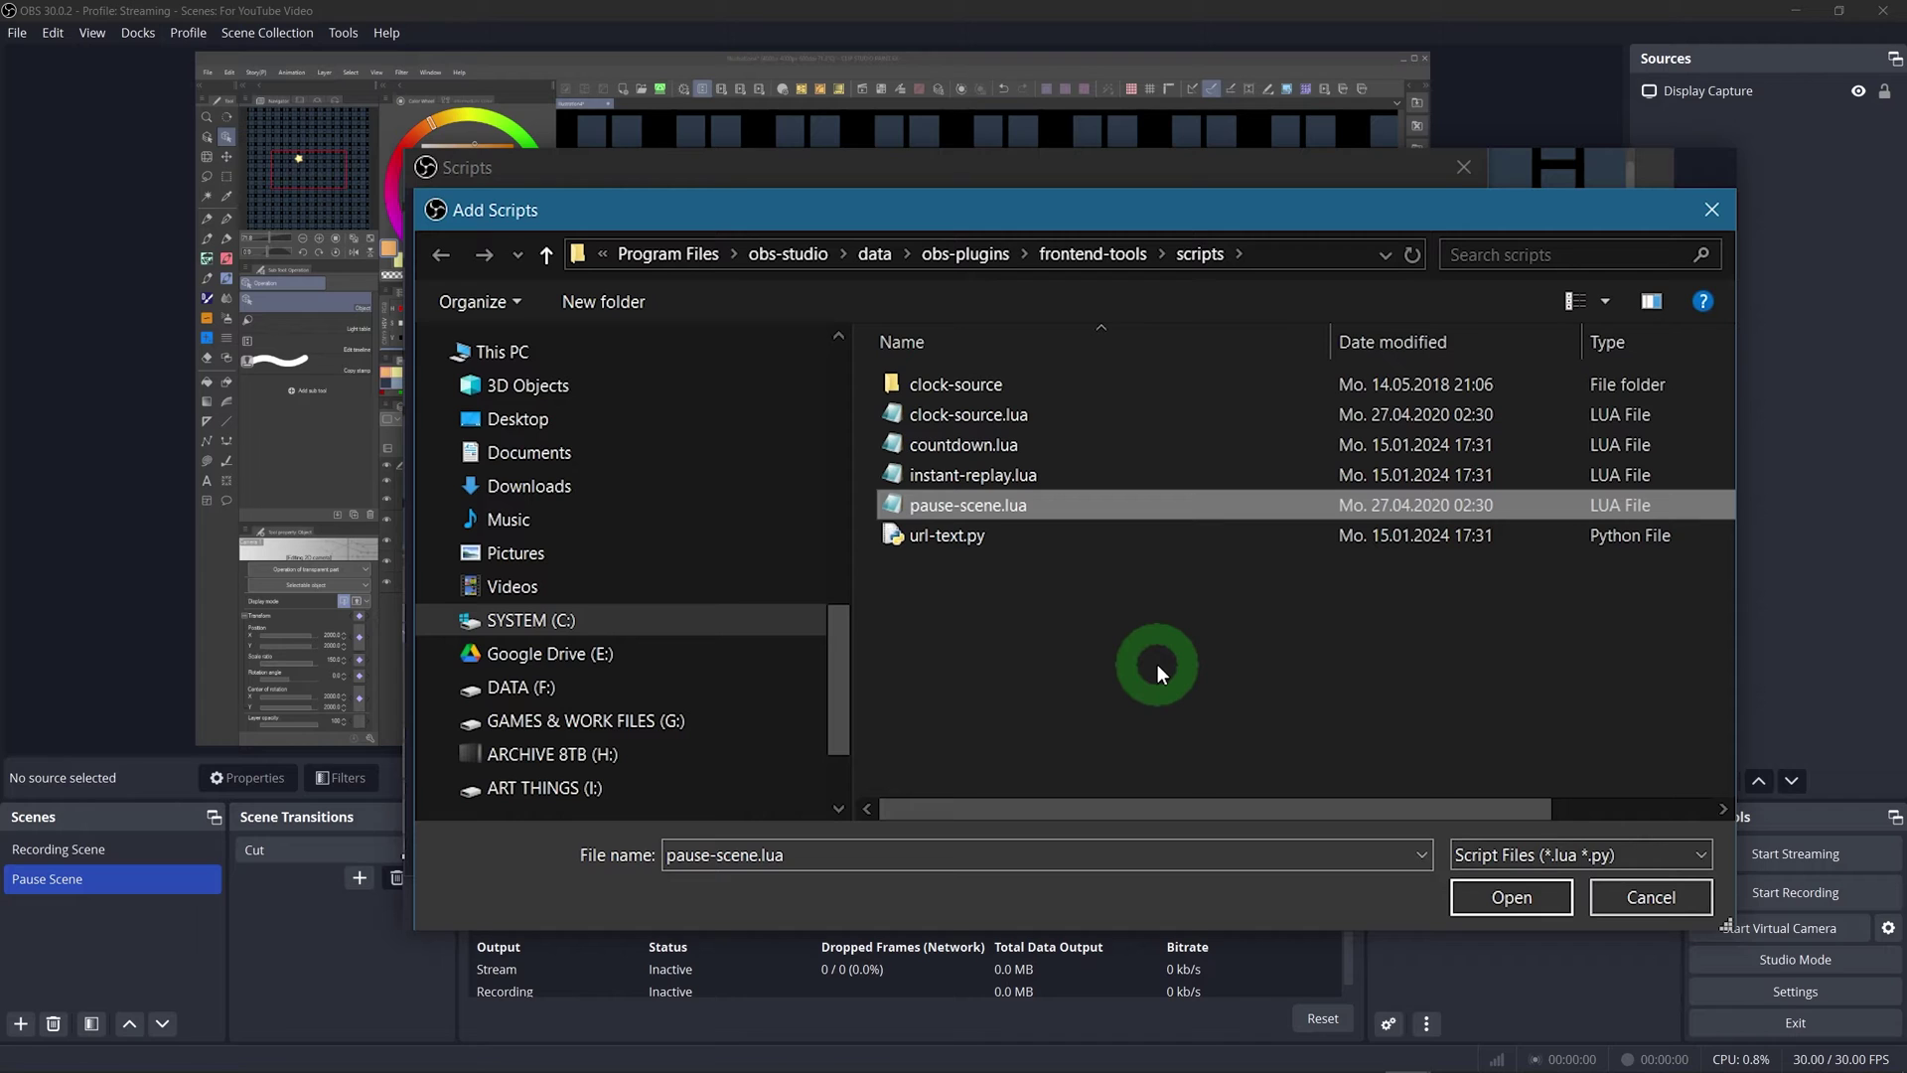
pyautogui.click(1511, 897)
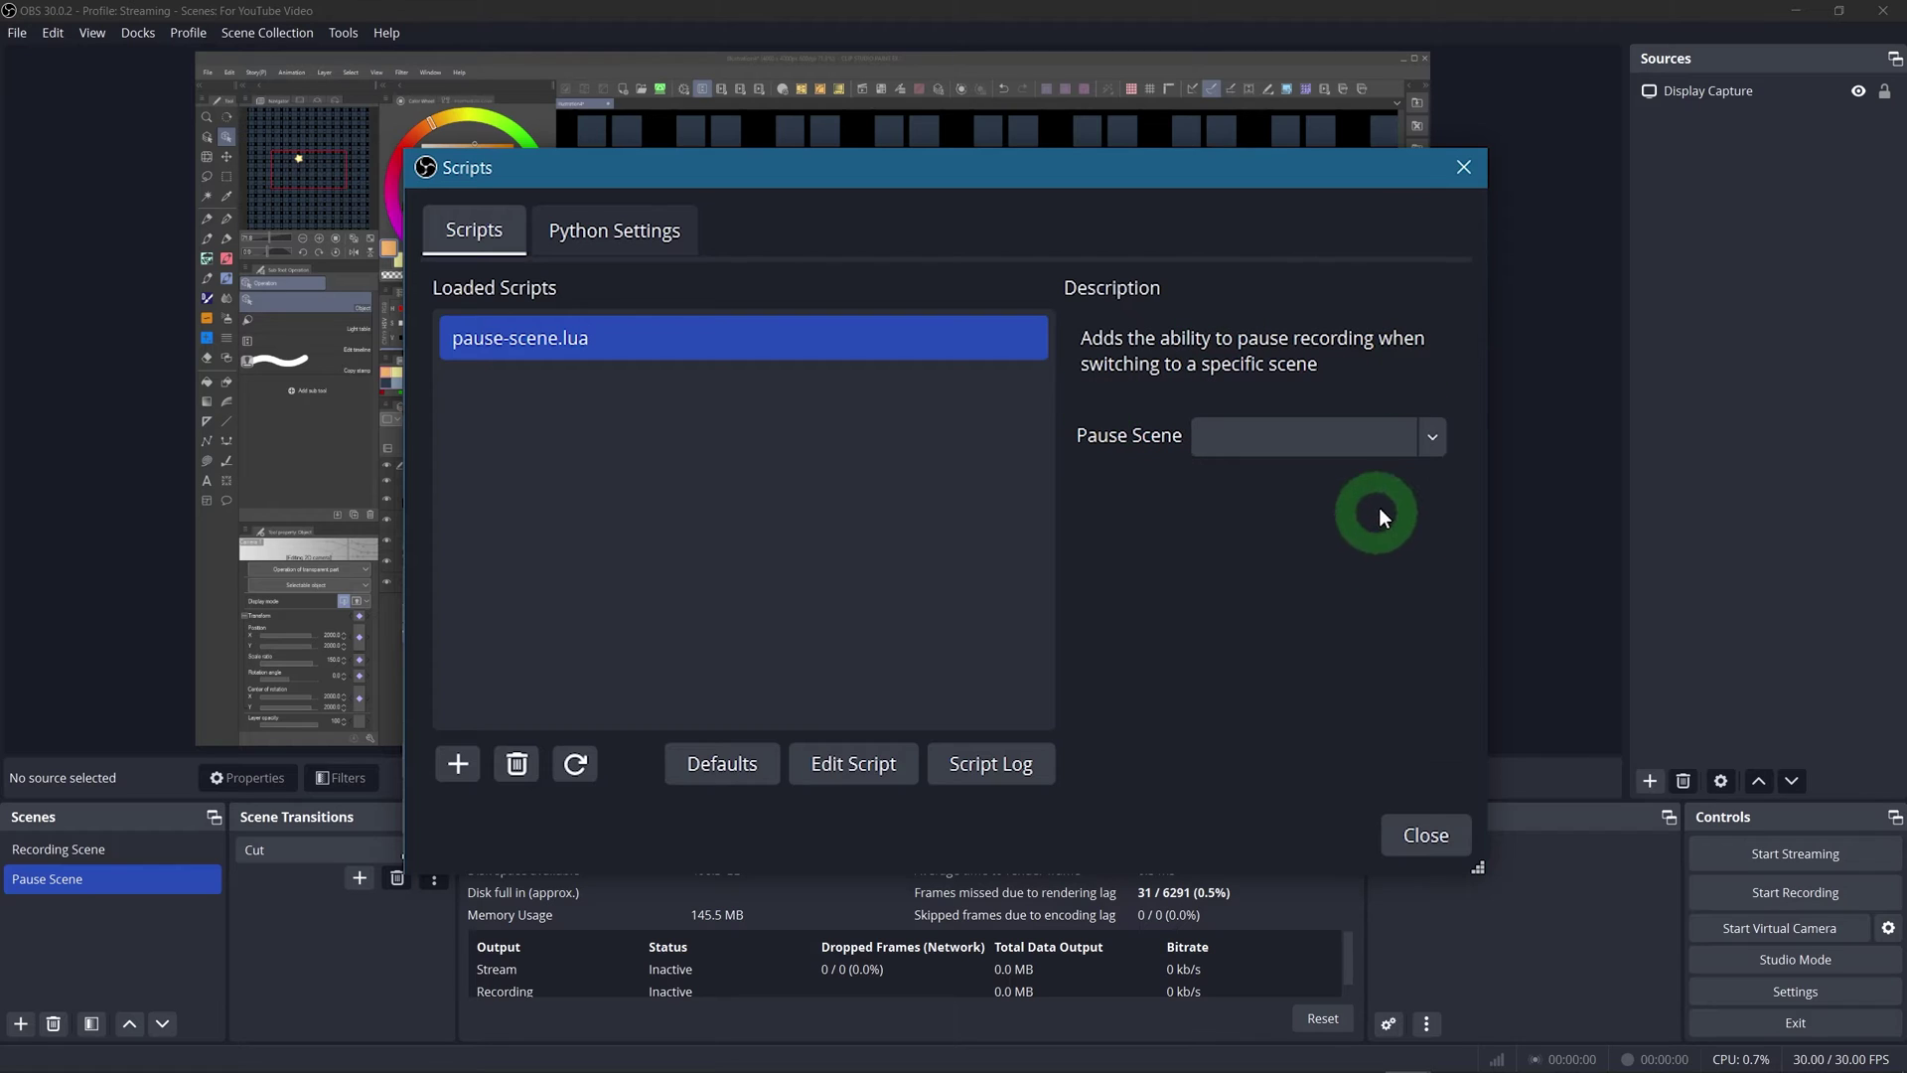
# - Set the script's pause scene to Pause Scene and close the Scripts window
pyautogui.click(1431, 447)
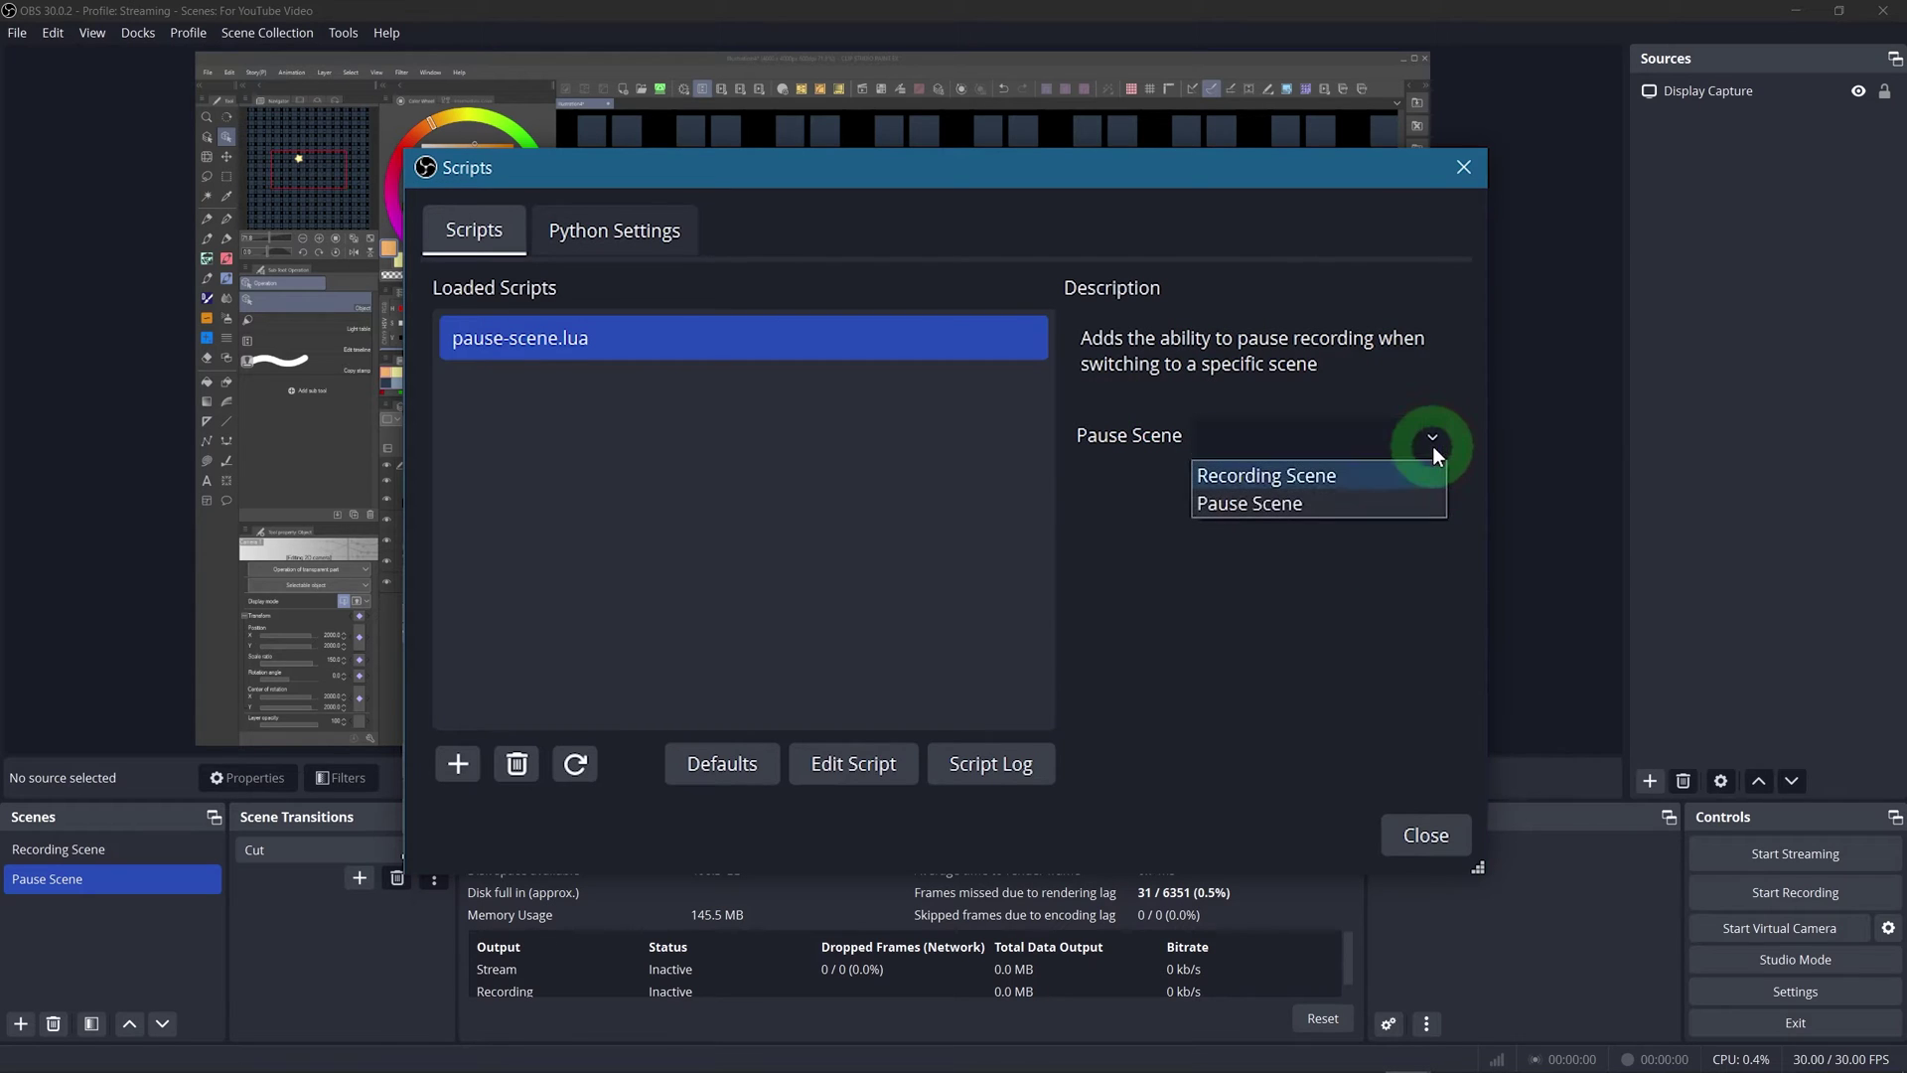
pyautogui.click(1289, 502)
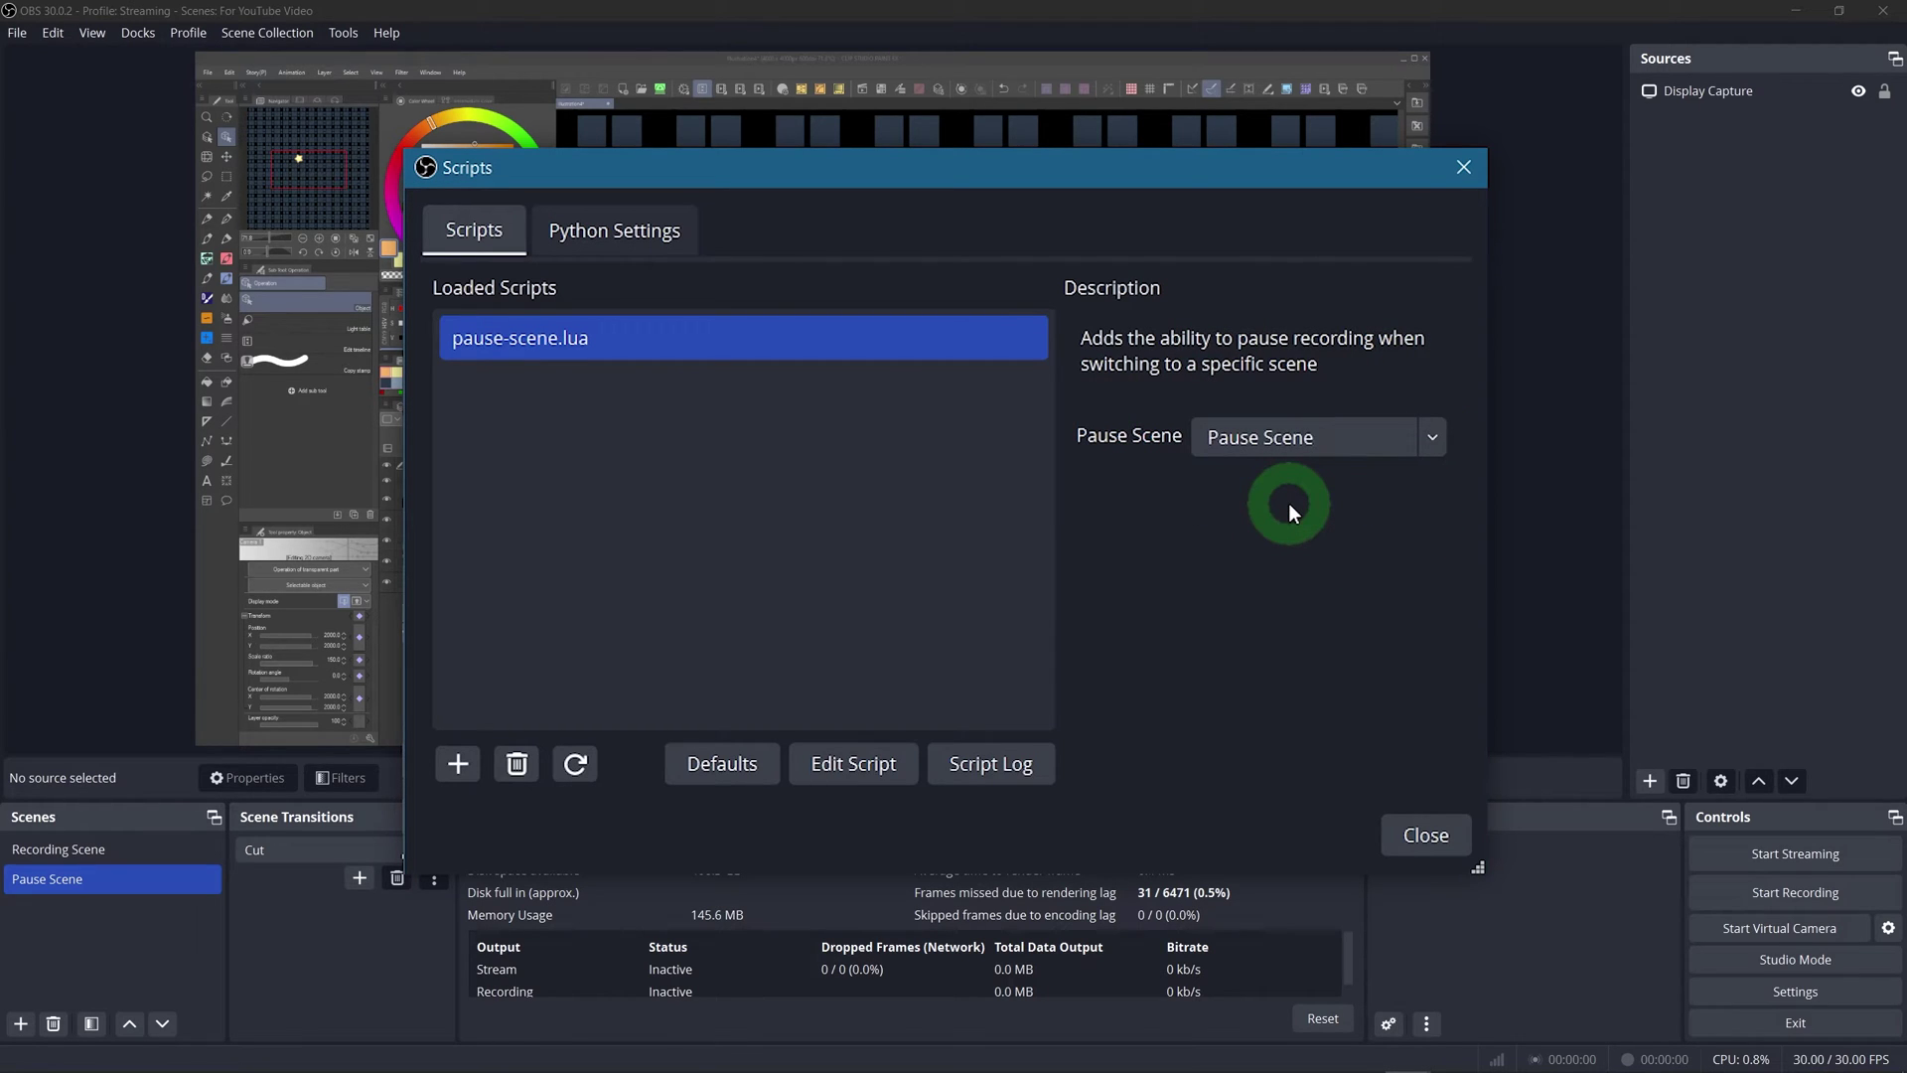
pyautogui.click(1421, 834)
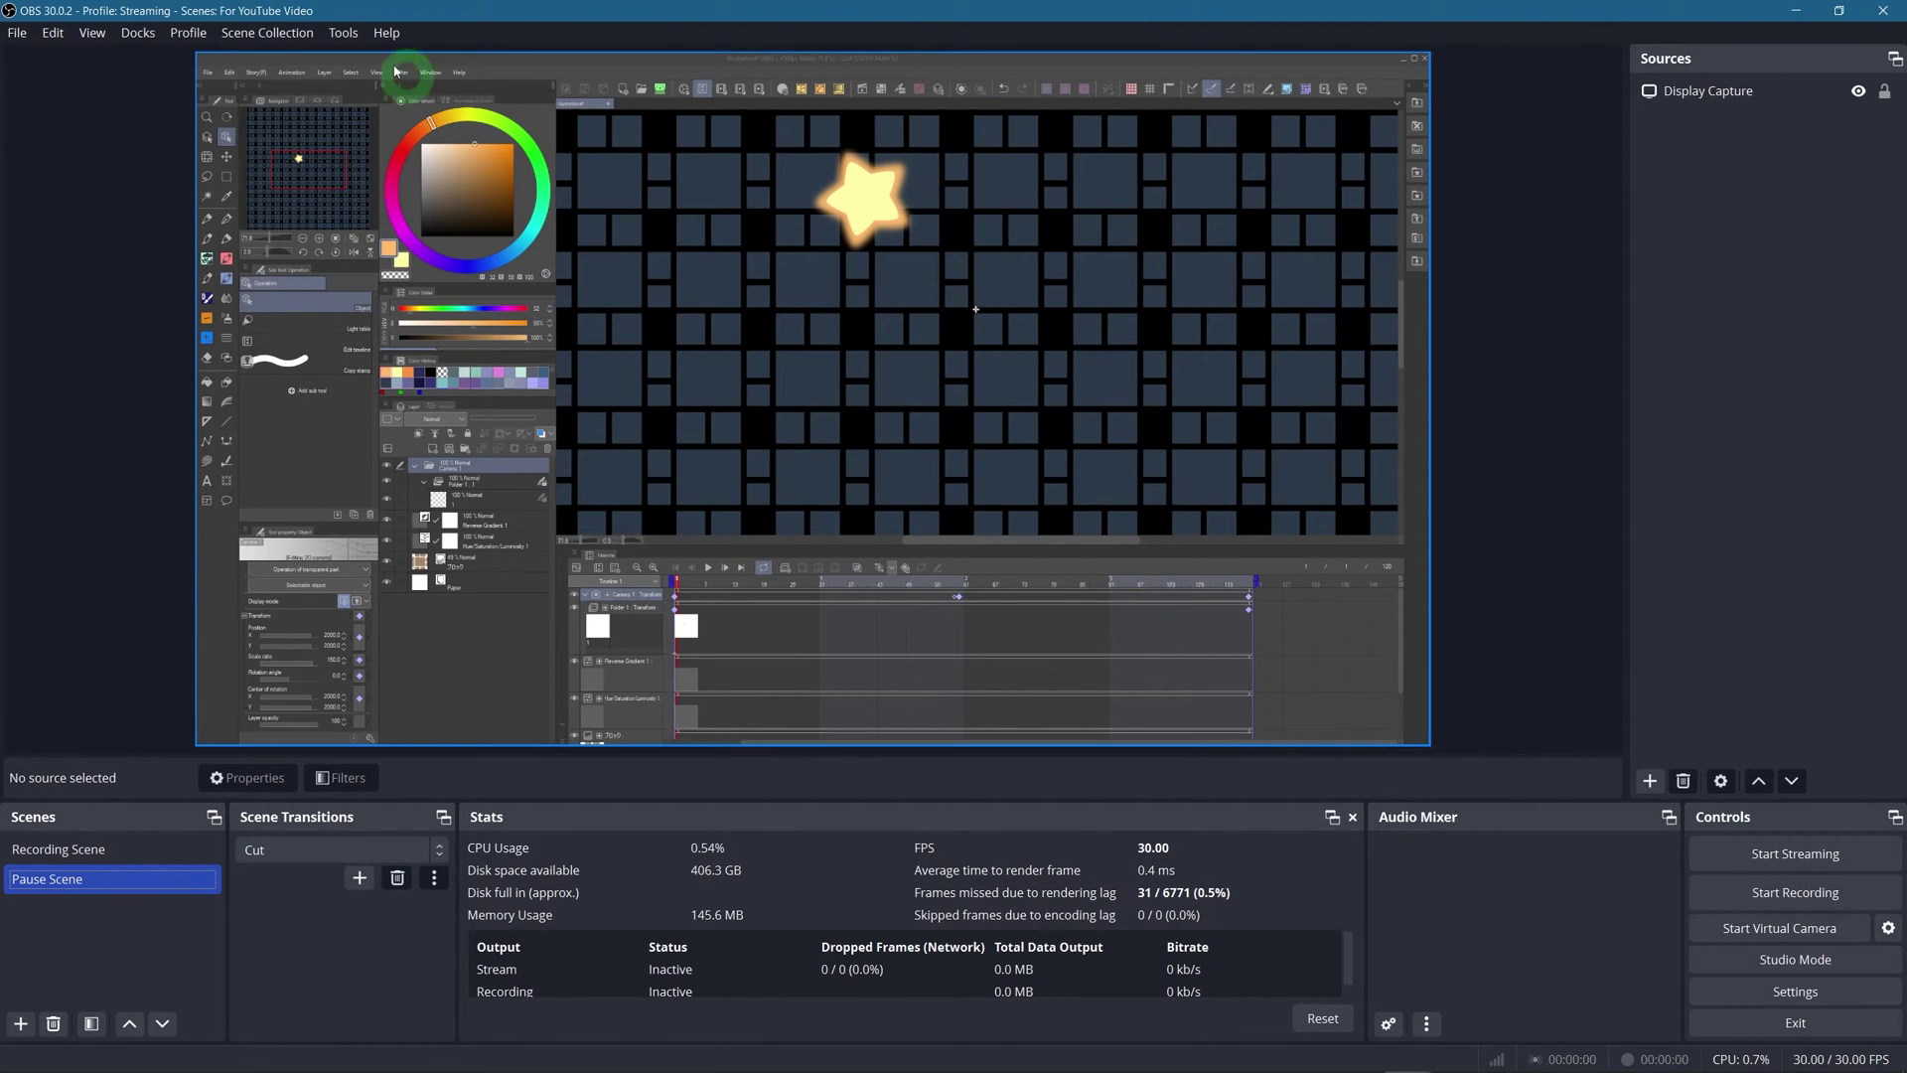
# - In the Automatic Scene Switcher, switch to Pause Scene when no window matches
pyautogui.click(342, 33)
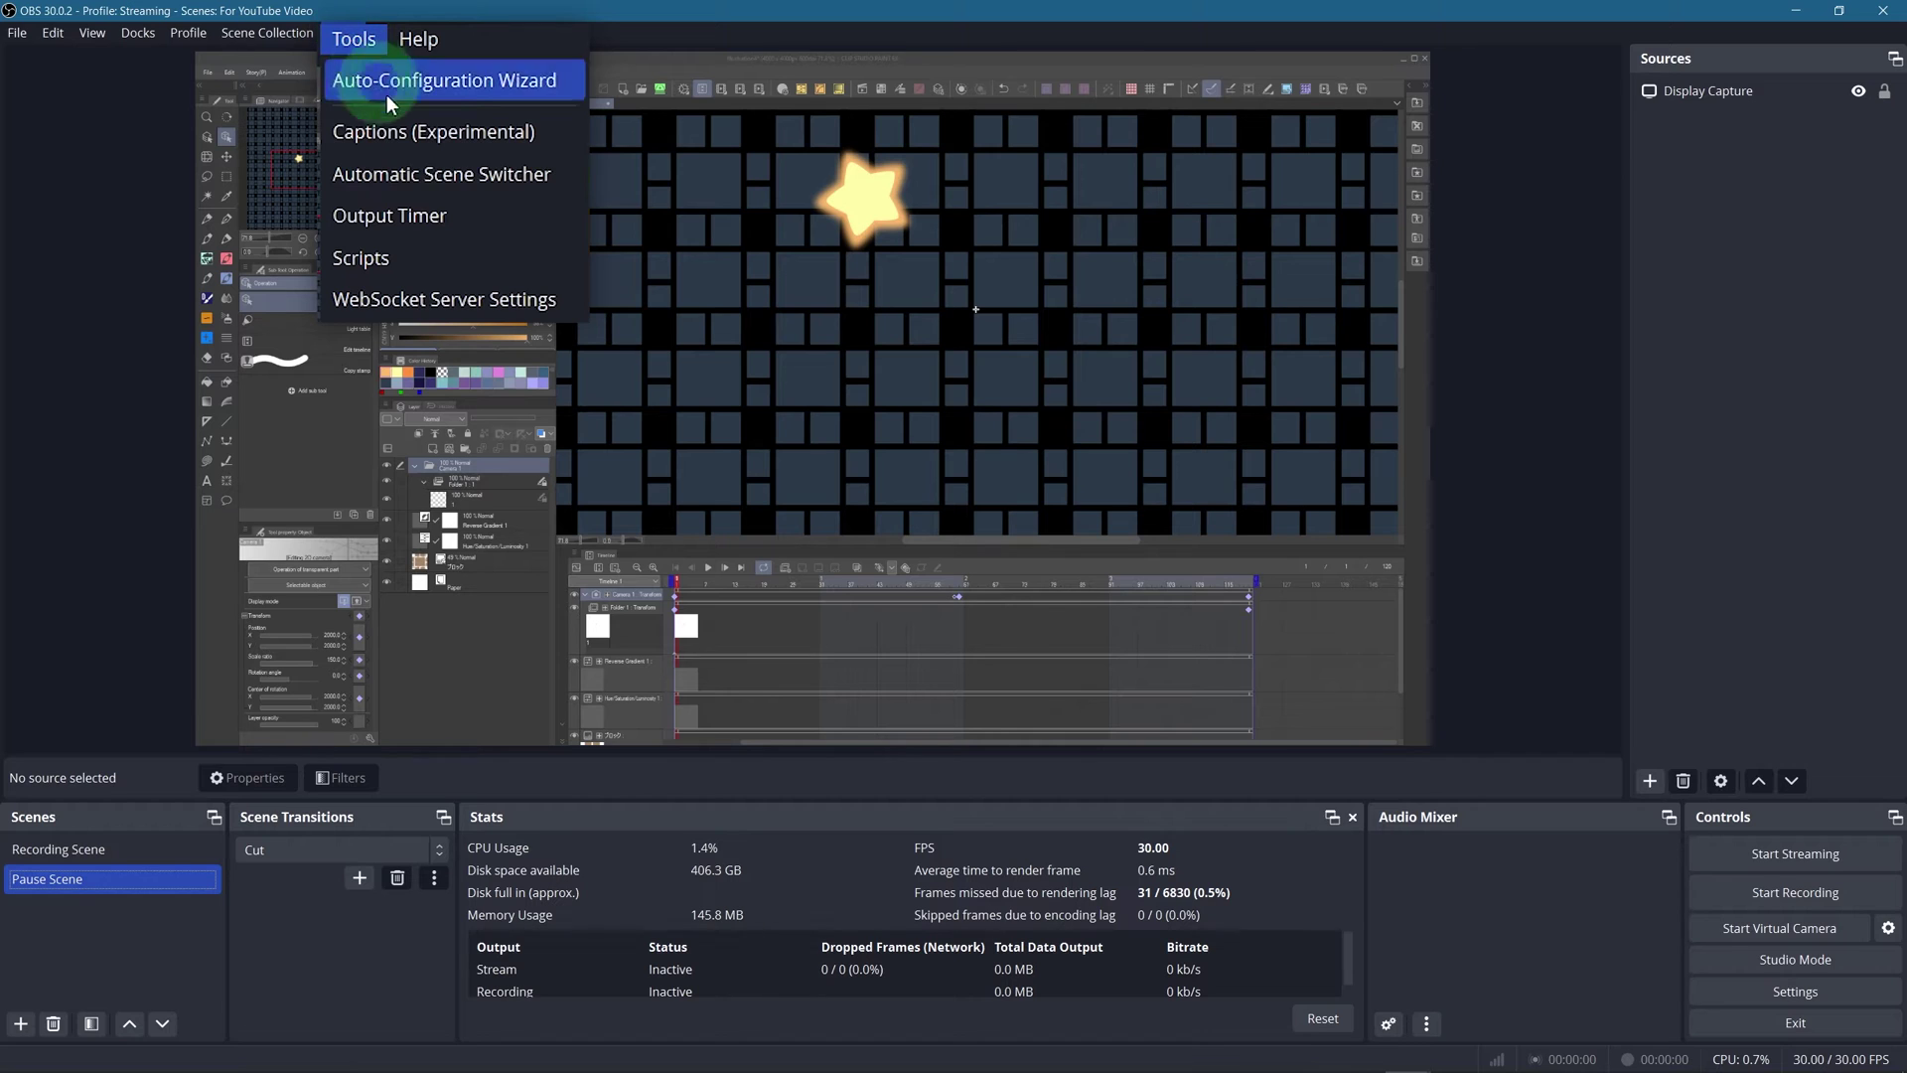
pyautogui.click(443, 177)
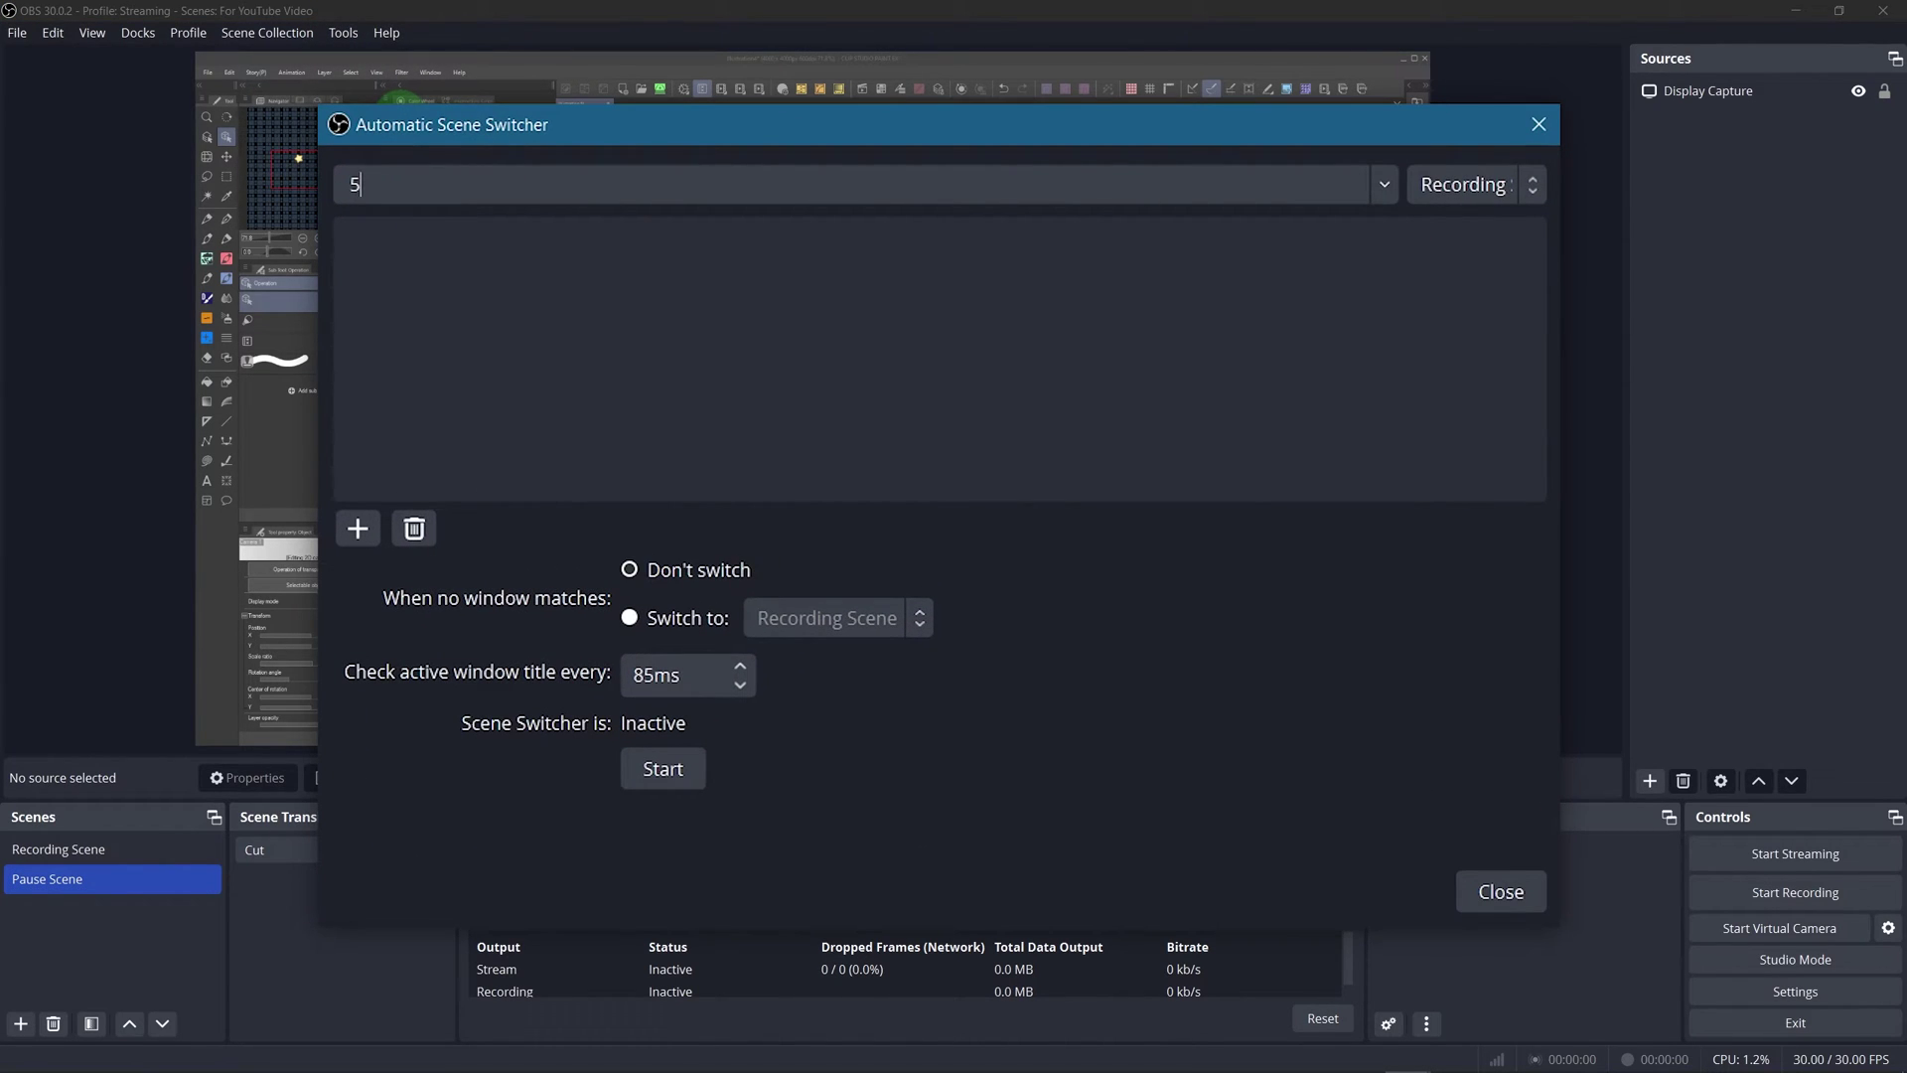
pyautogui.click(638, 617)
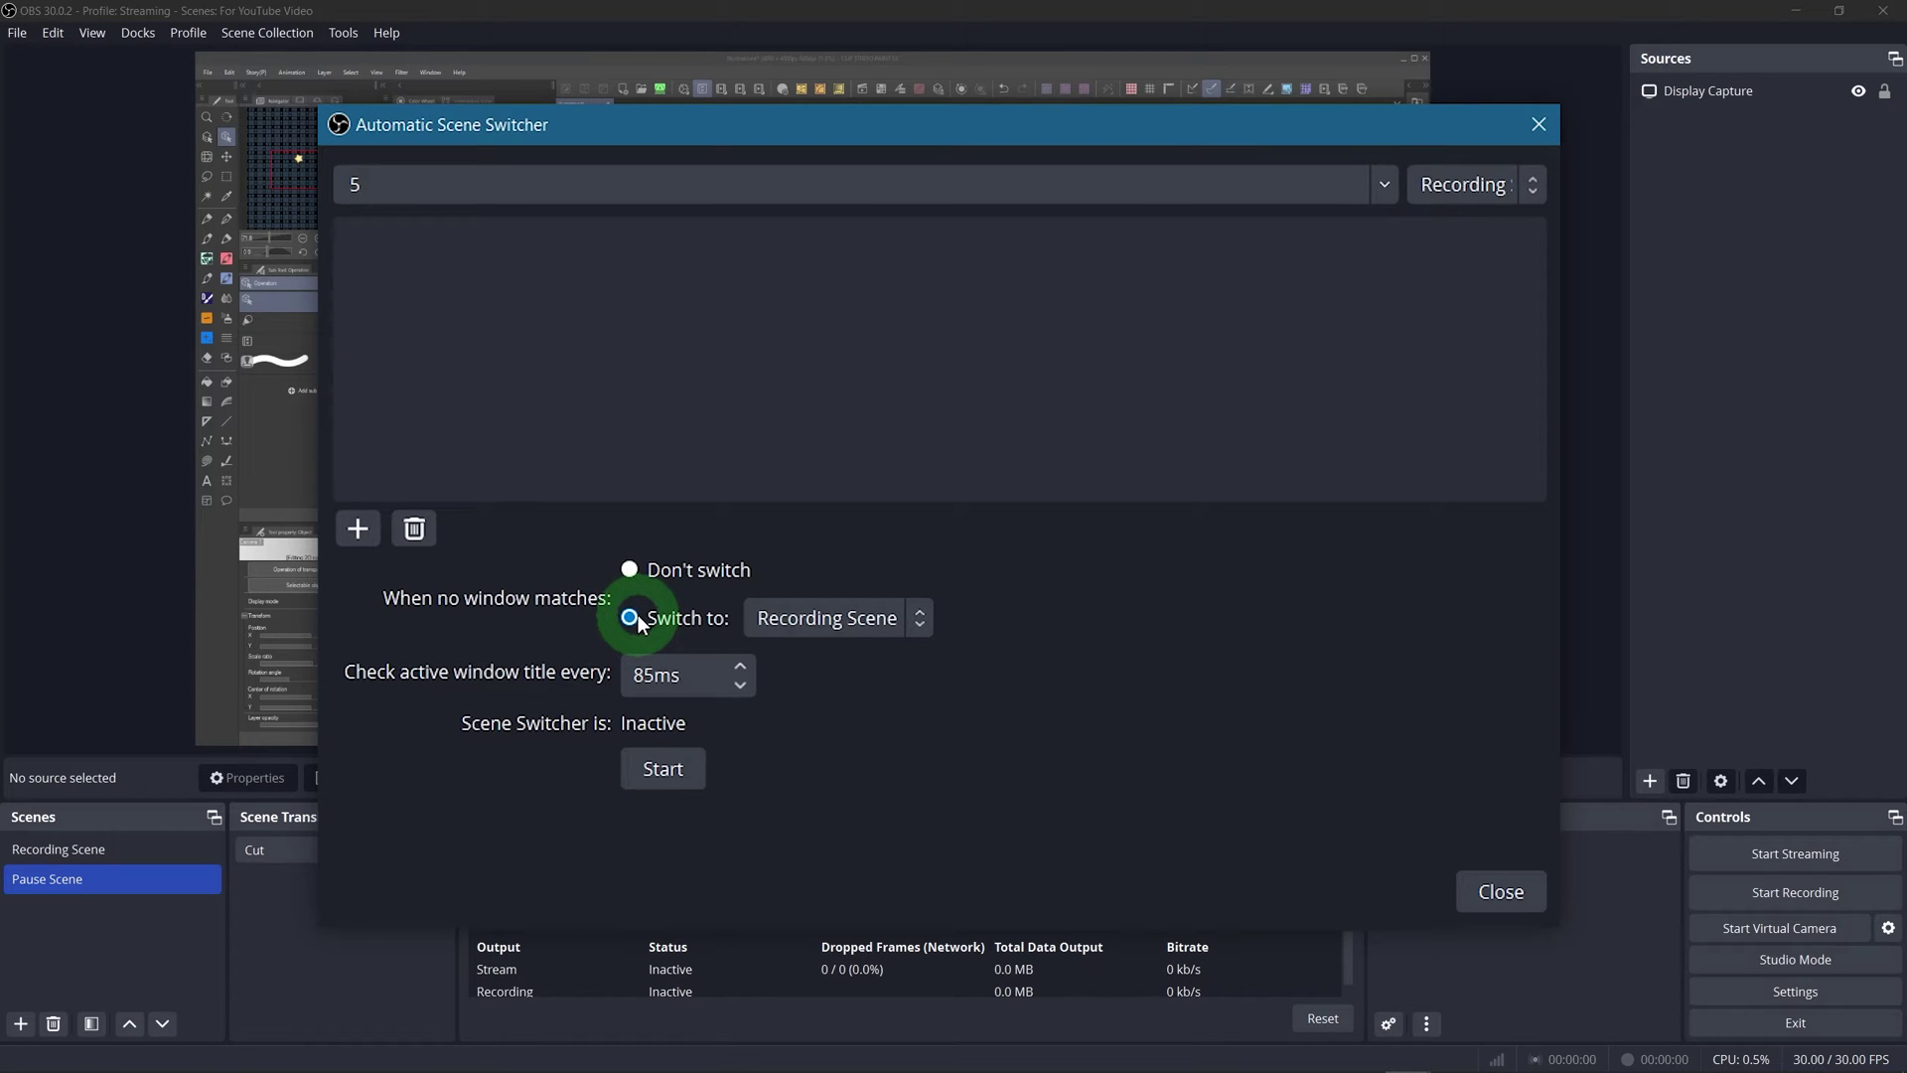
pyautogui.click(918, 613)
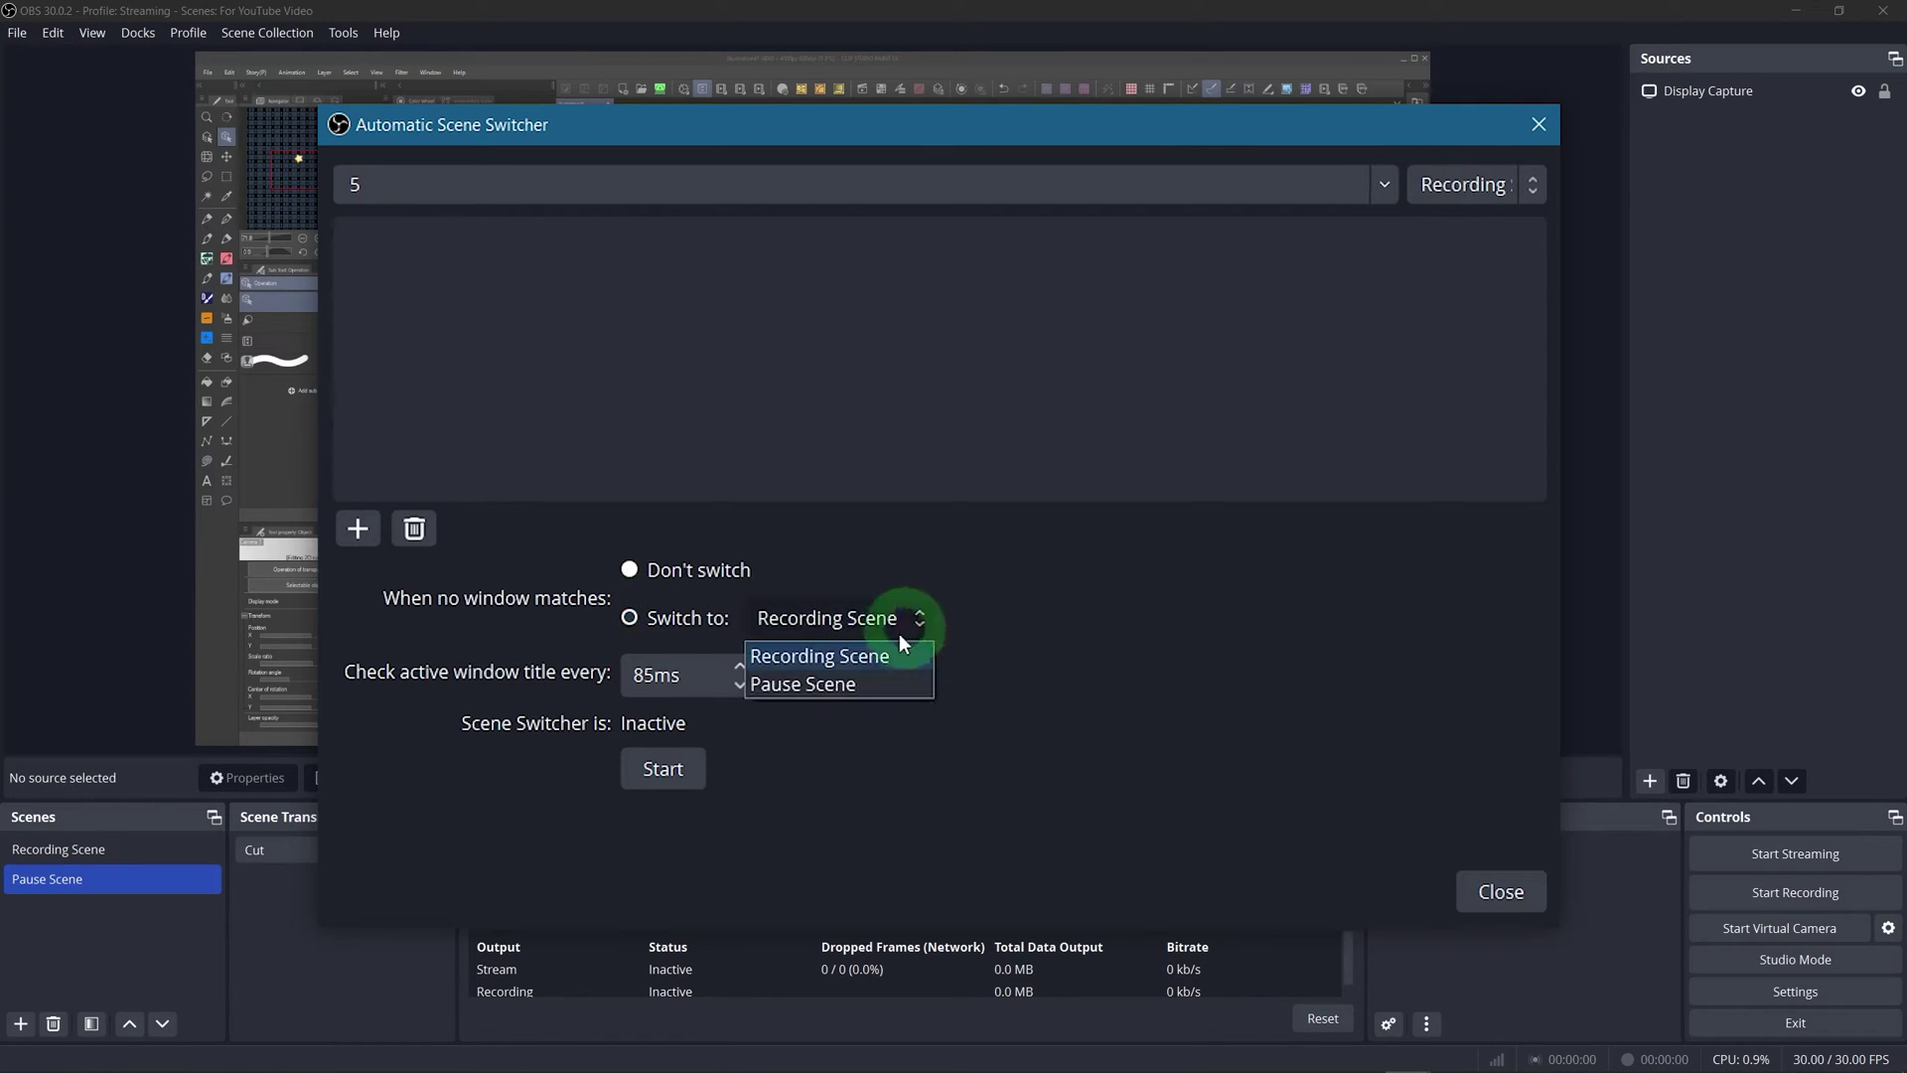
pyautogui.click(876, 682)
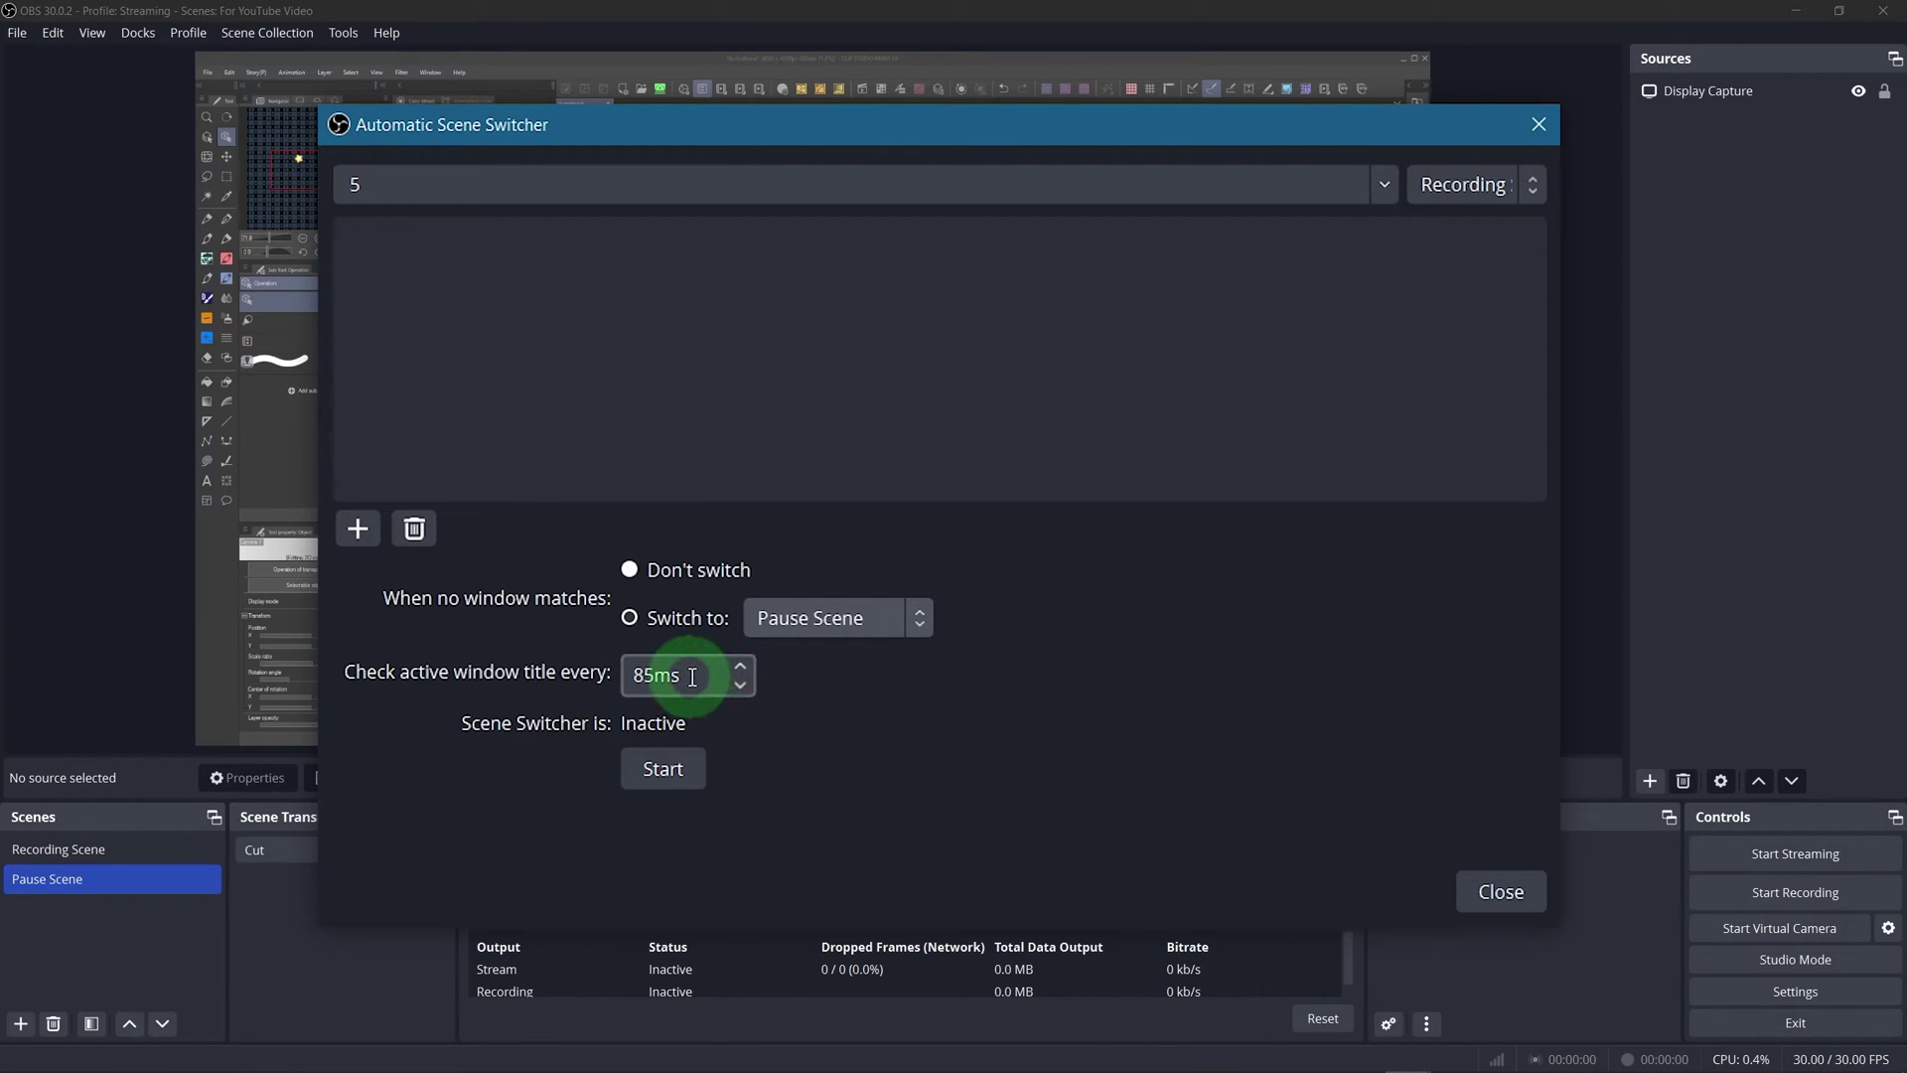
# - Set the window check interval to 50 ms
pyautogui.moveTo(735, 677); pyautogui.dragTo(537, 668)
pyautogui.write('50')
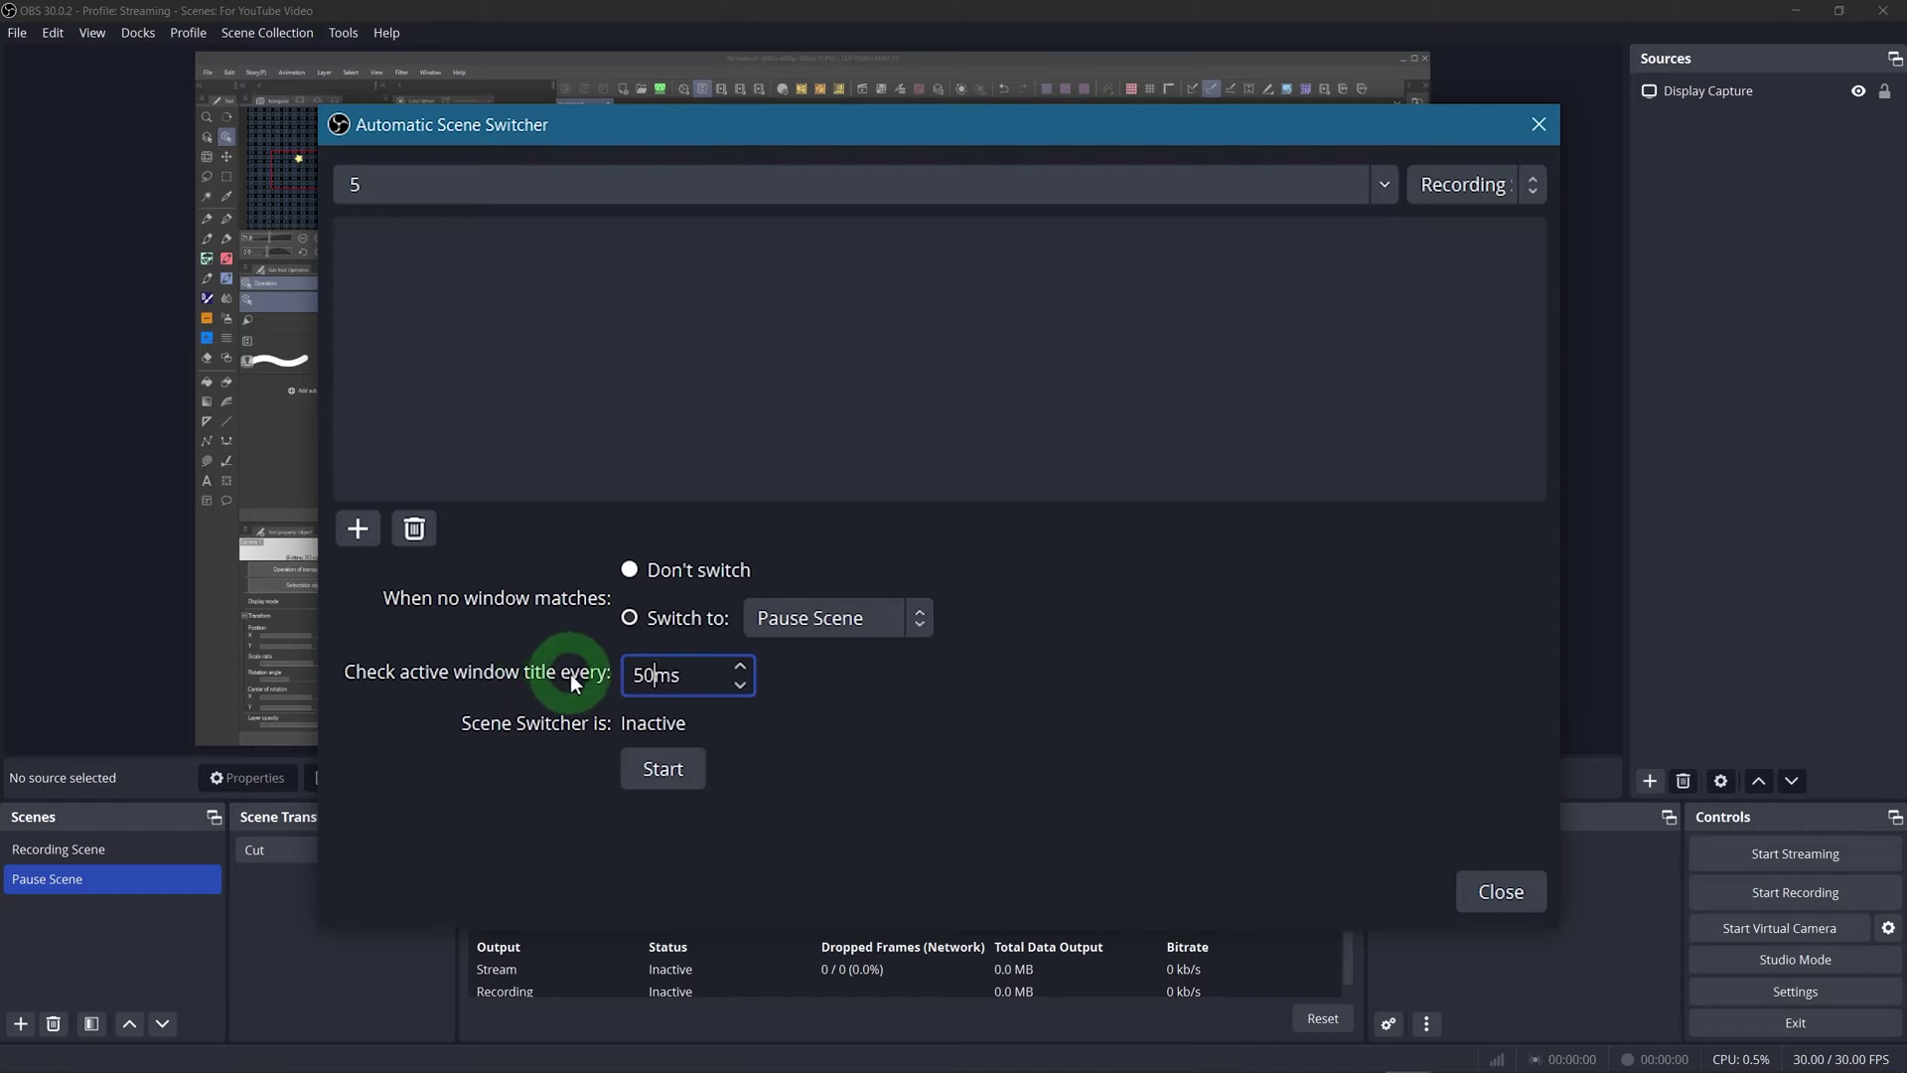
pyautogui.tripleClick(742, 665)
pyautogui.click(741, 682)
pyautogui.doubleClick(741, 681)
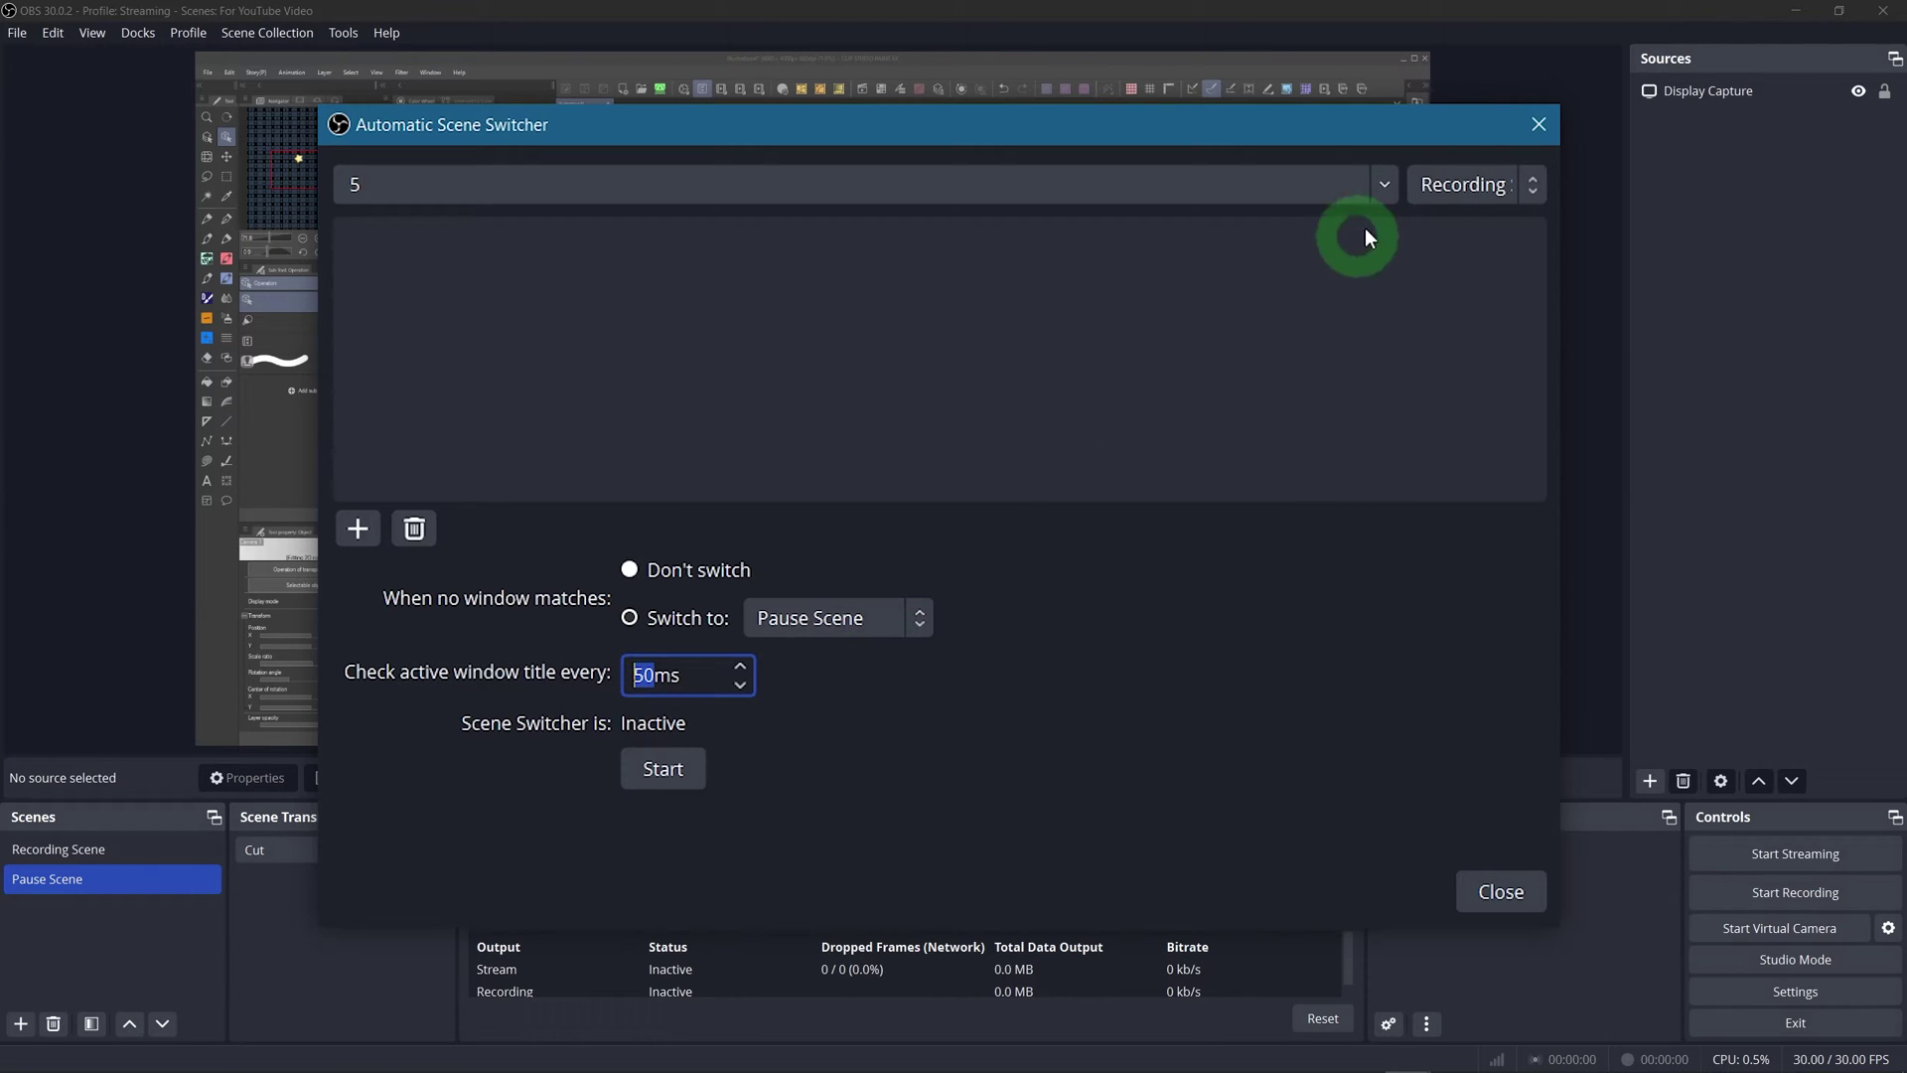
# - Add a switcher rule sending the CLIP STUDIO PAINT window to Recording Scene
pyautogui.click(1386, 191)
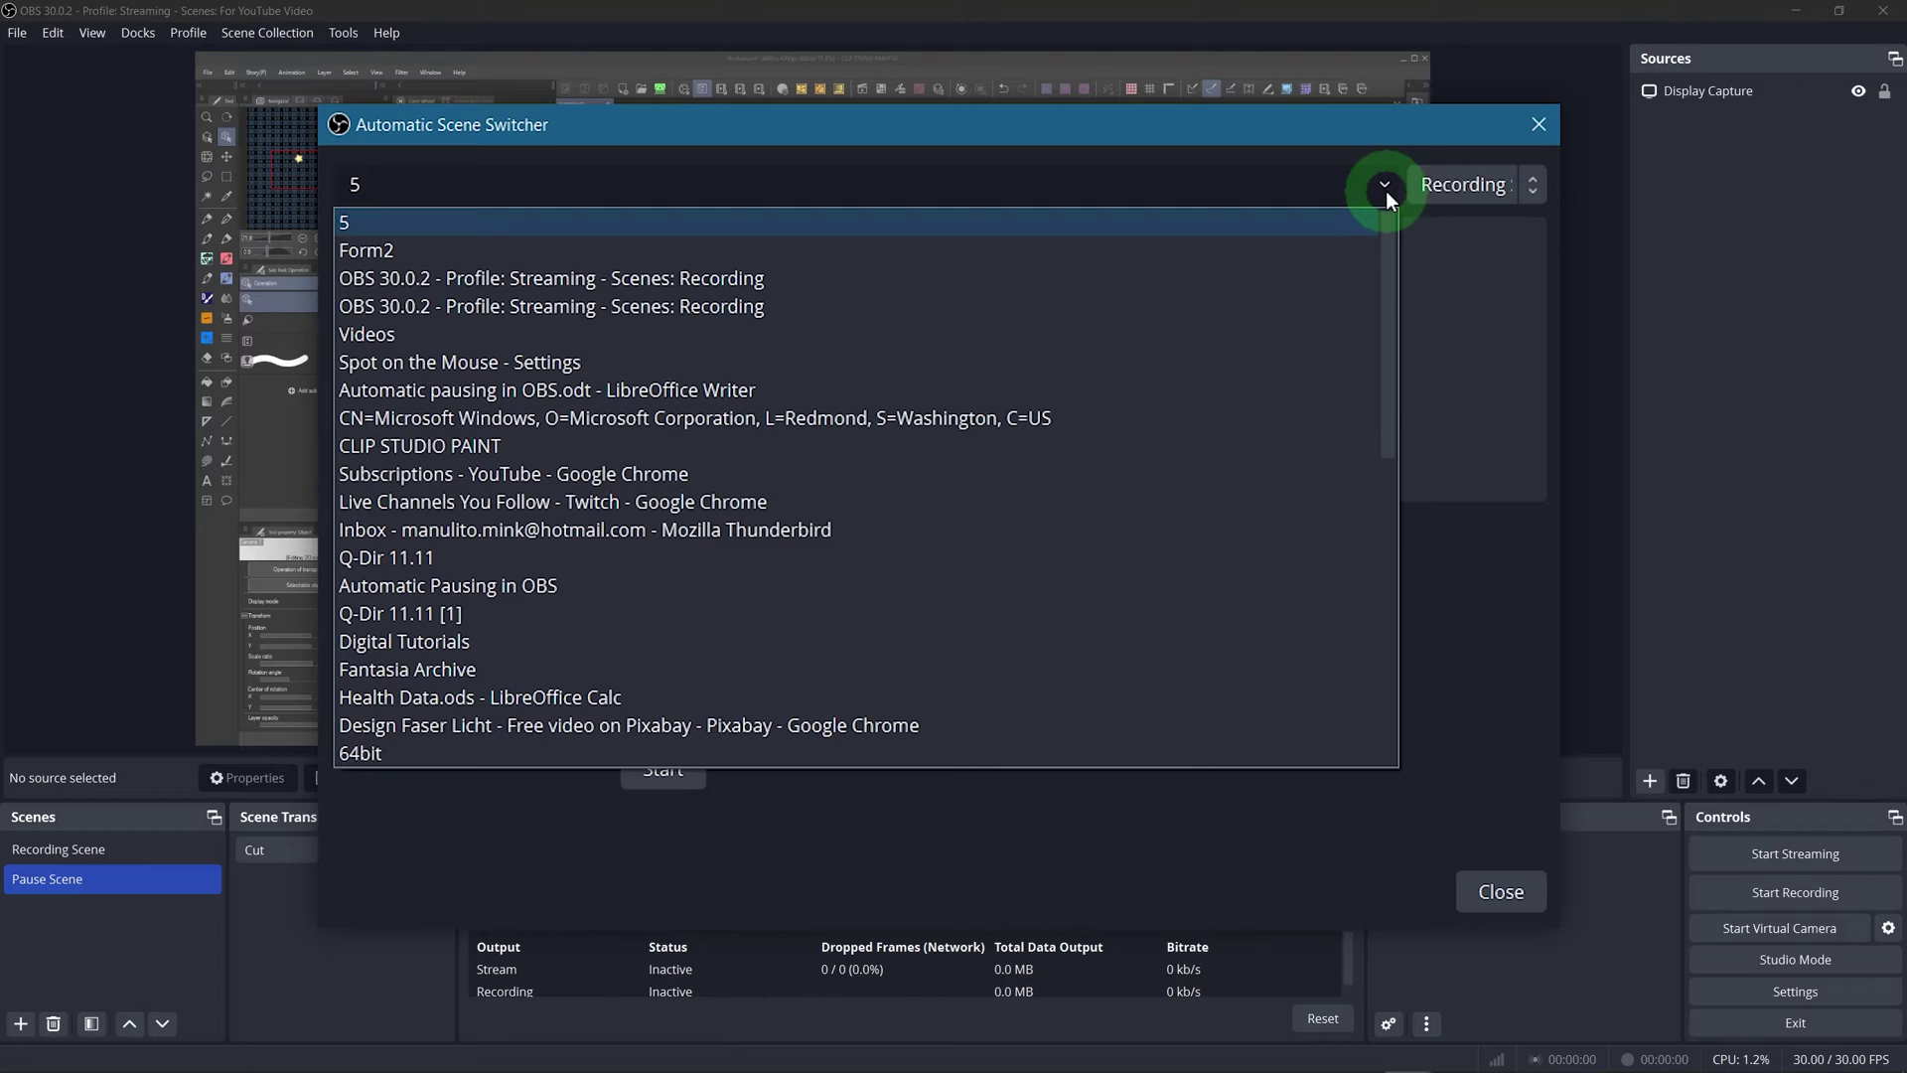
pyautogui.click(510, 445)
pyautogui.click(1484, 194)
pyautogui.click(1457, 219)
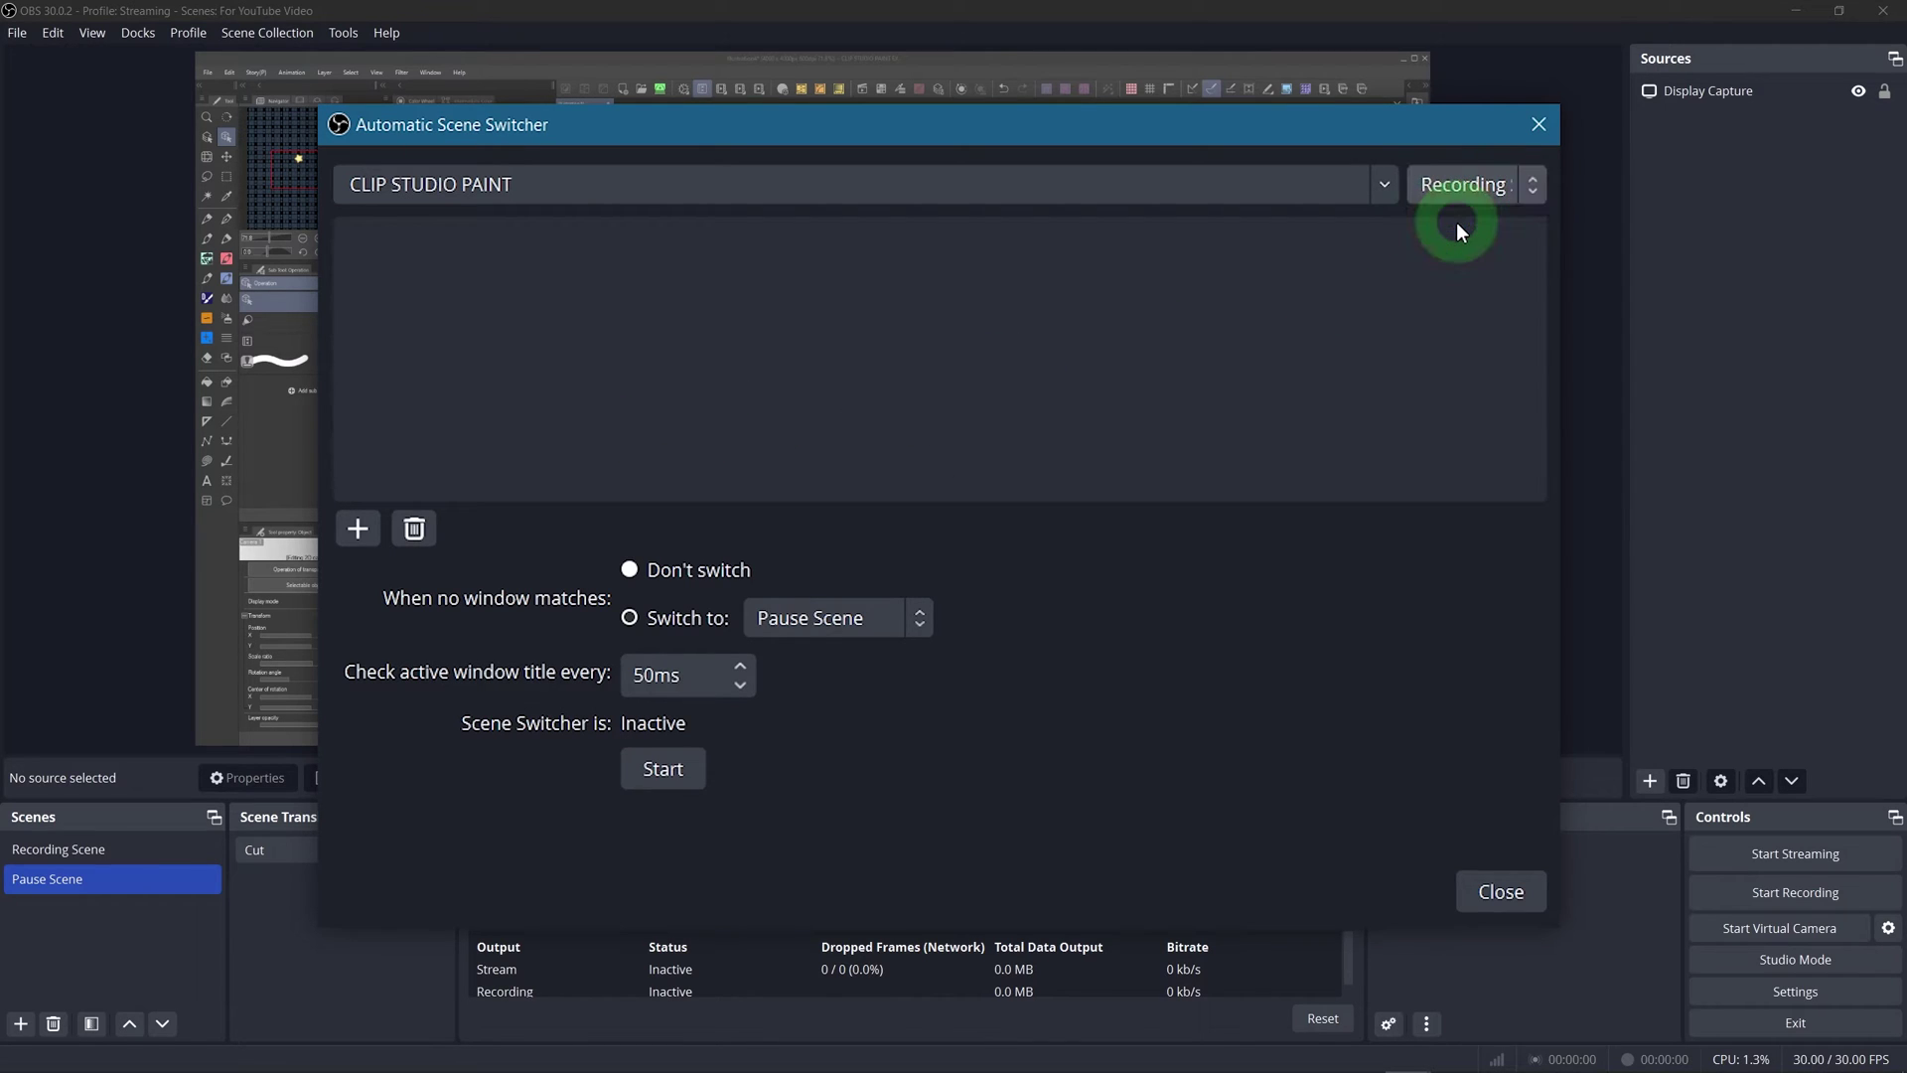
pyautogui.click(354, 533)
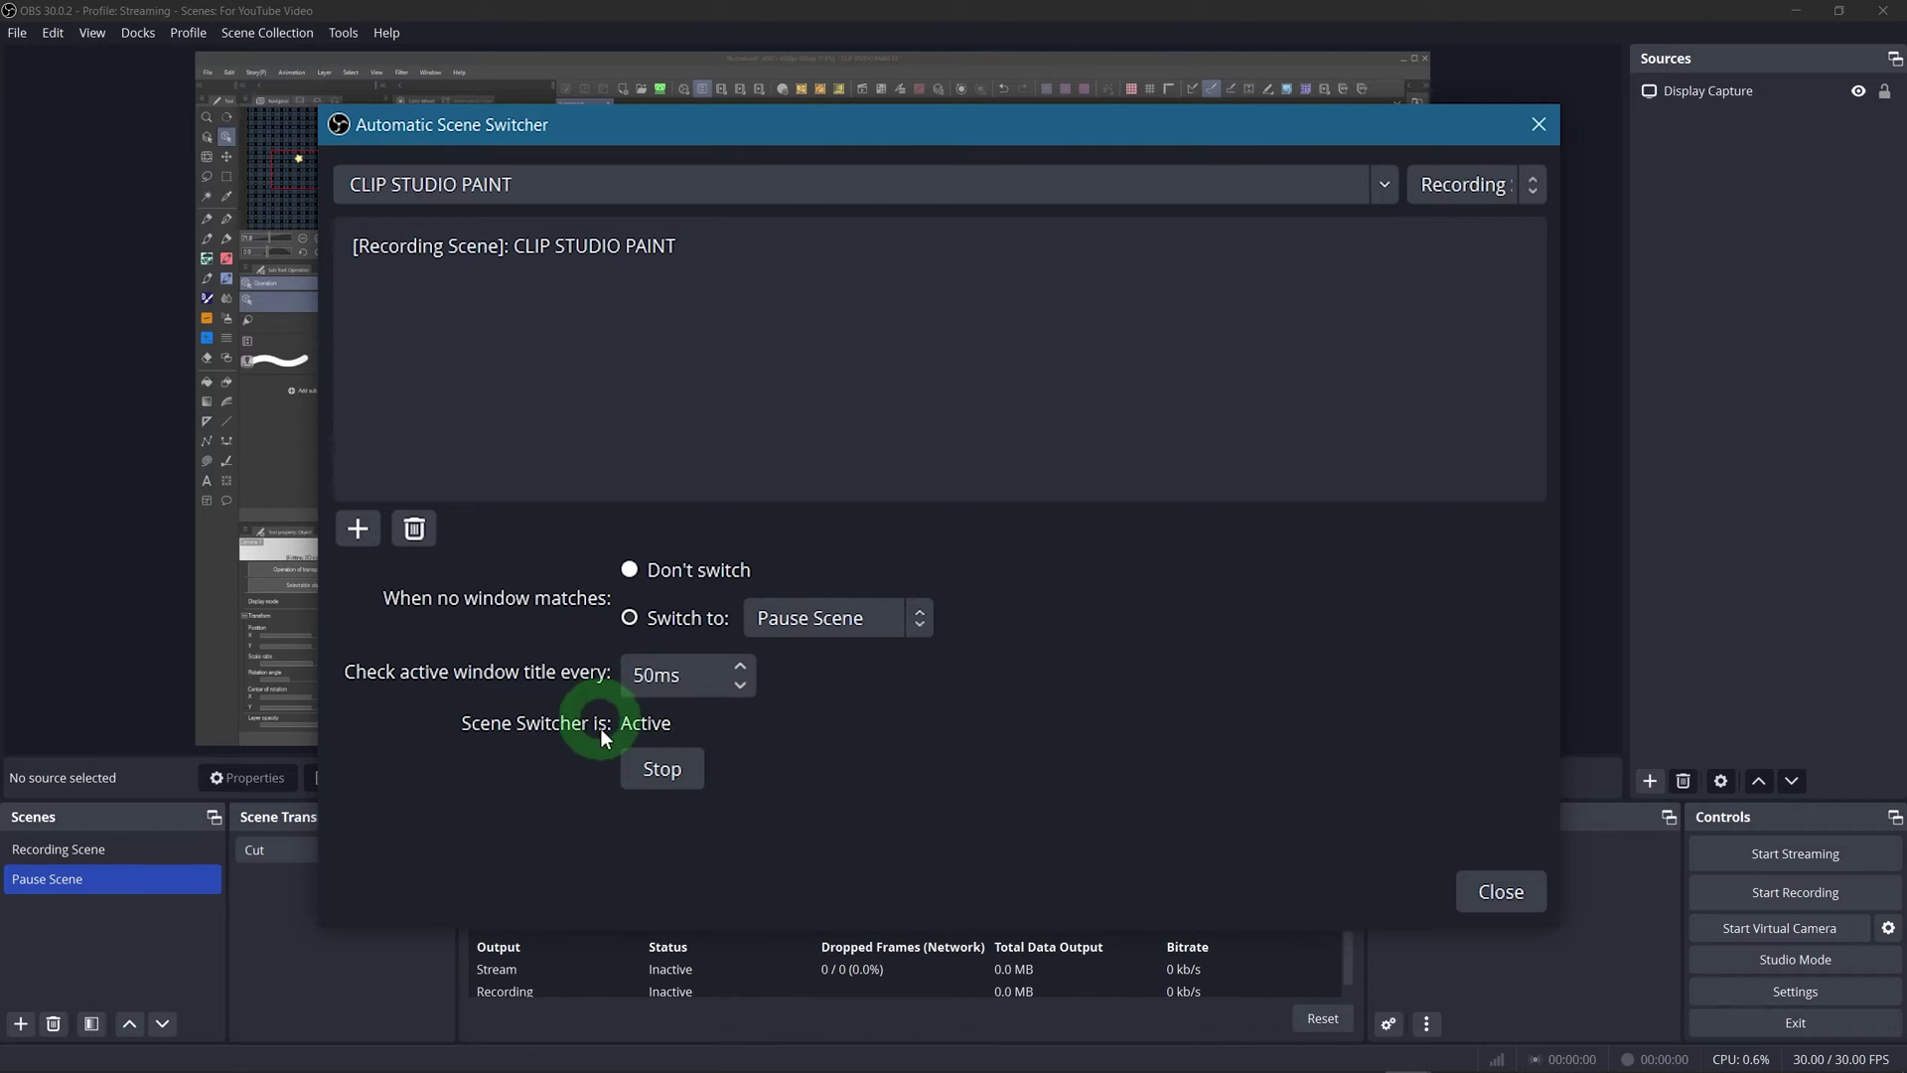
# - Record a test, shifting focus between Clip Studio Paint and OBS to pause and resume
pyautogui.click(1501, 891)
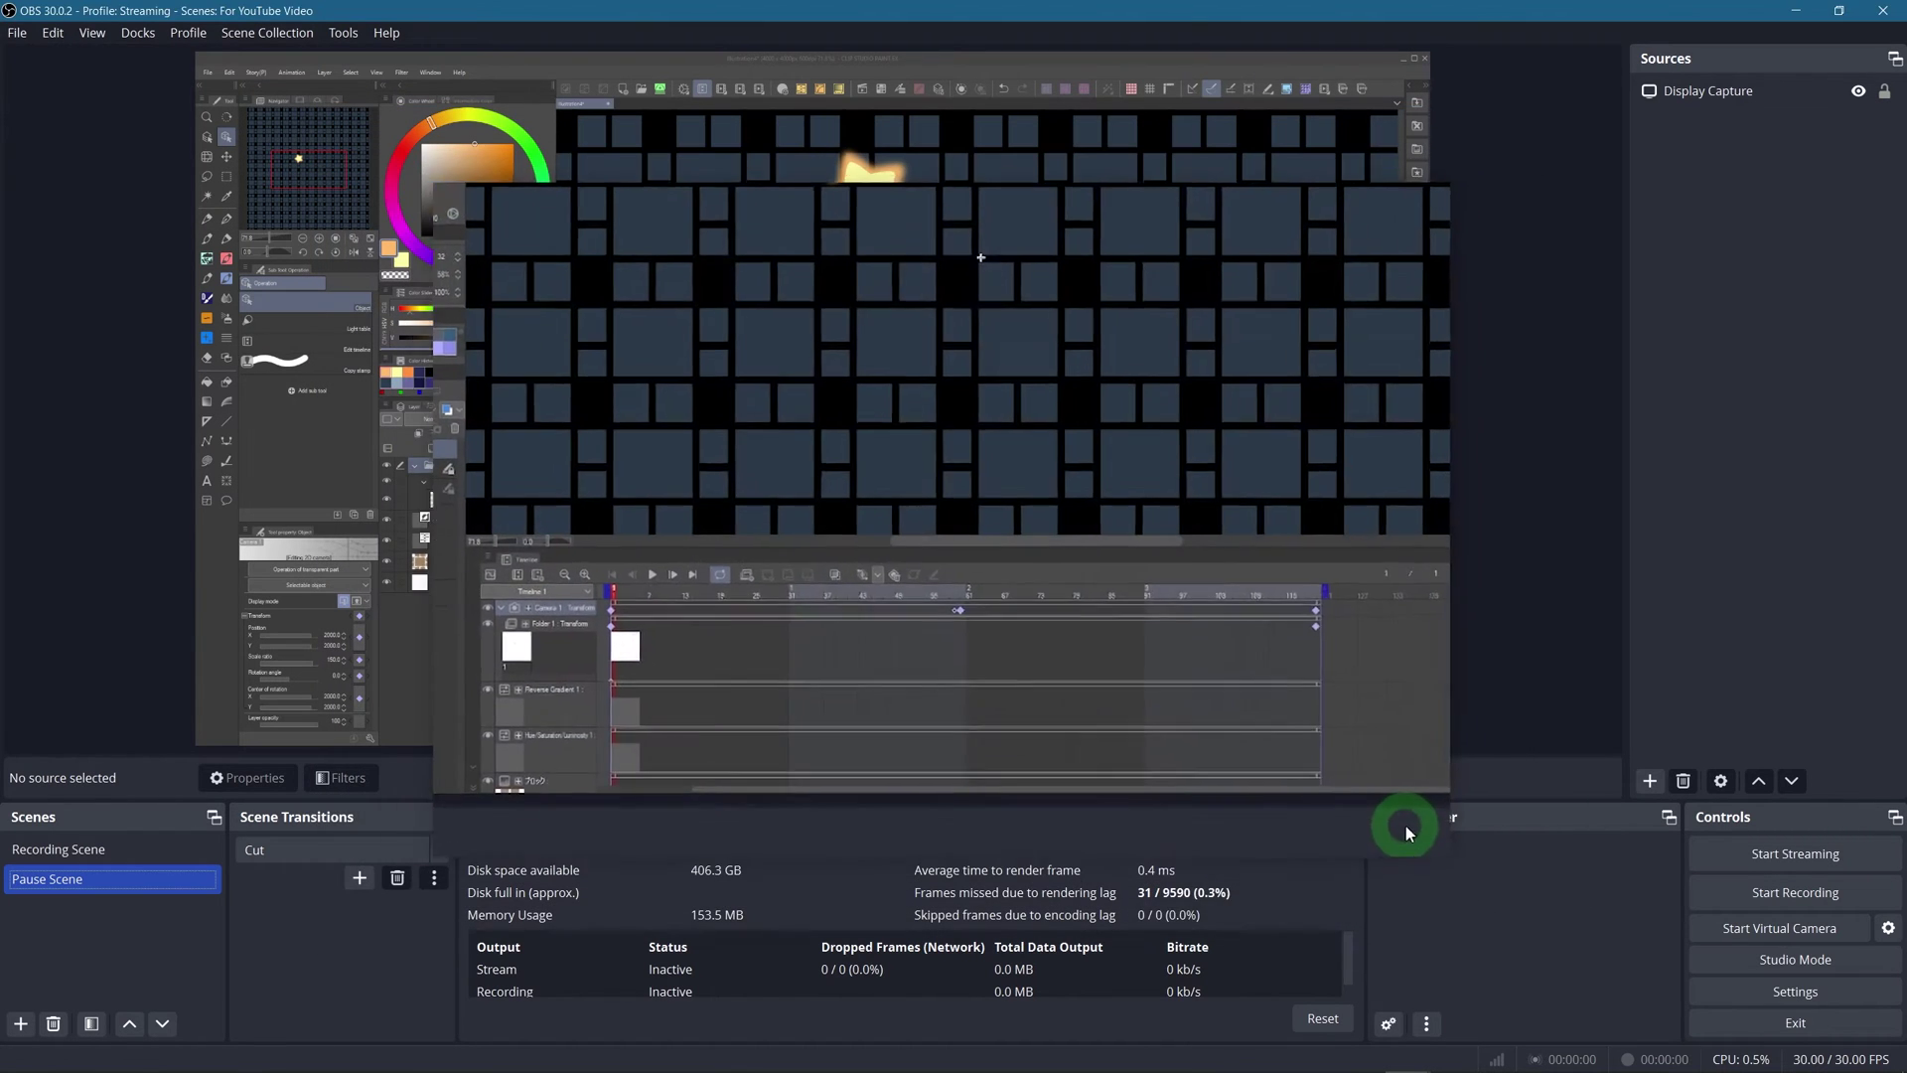
pyautogui.click(1789, 887)
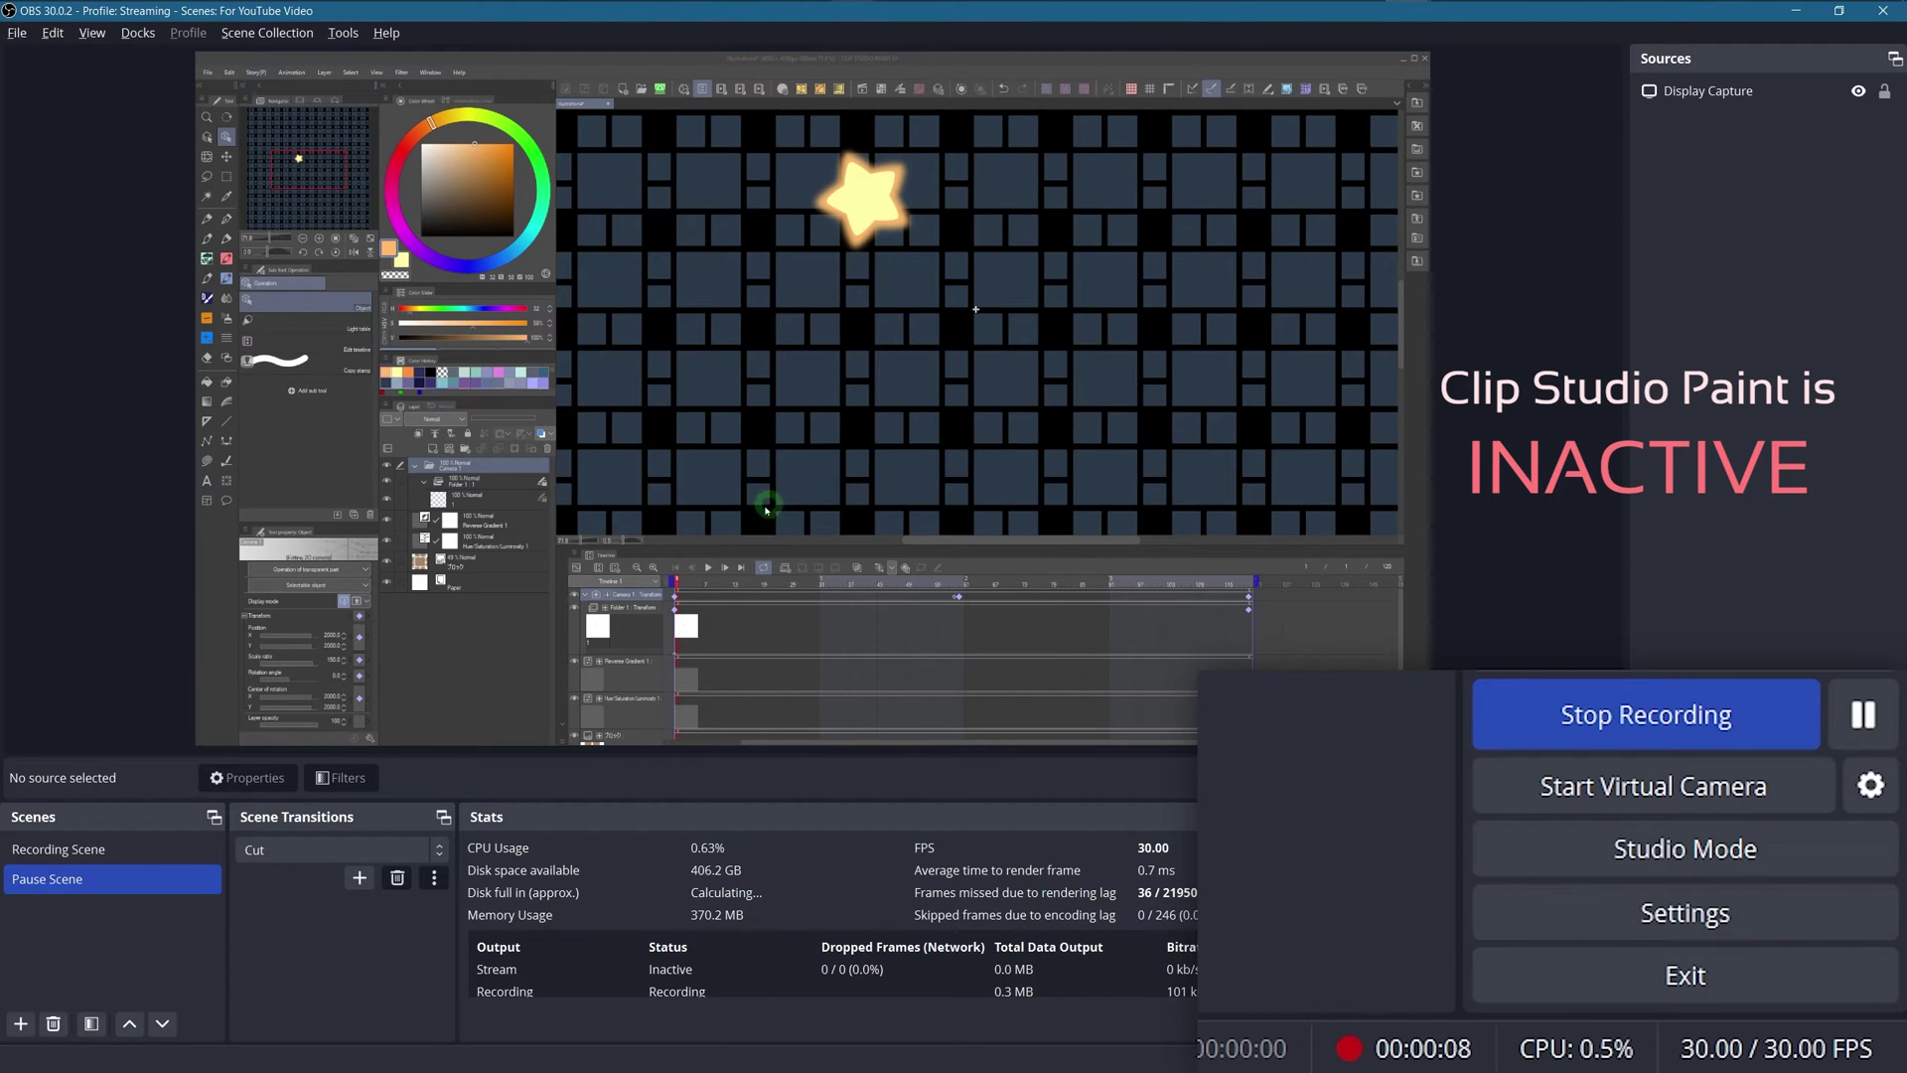
pyautogui.click(708, 568)
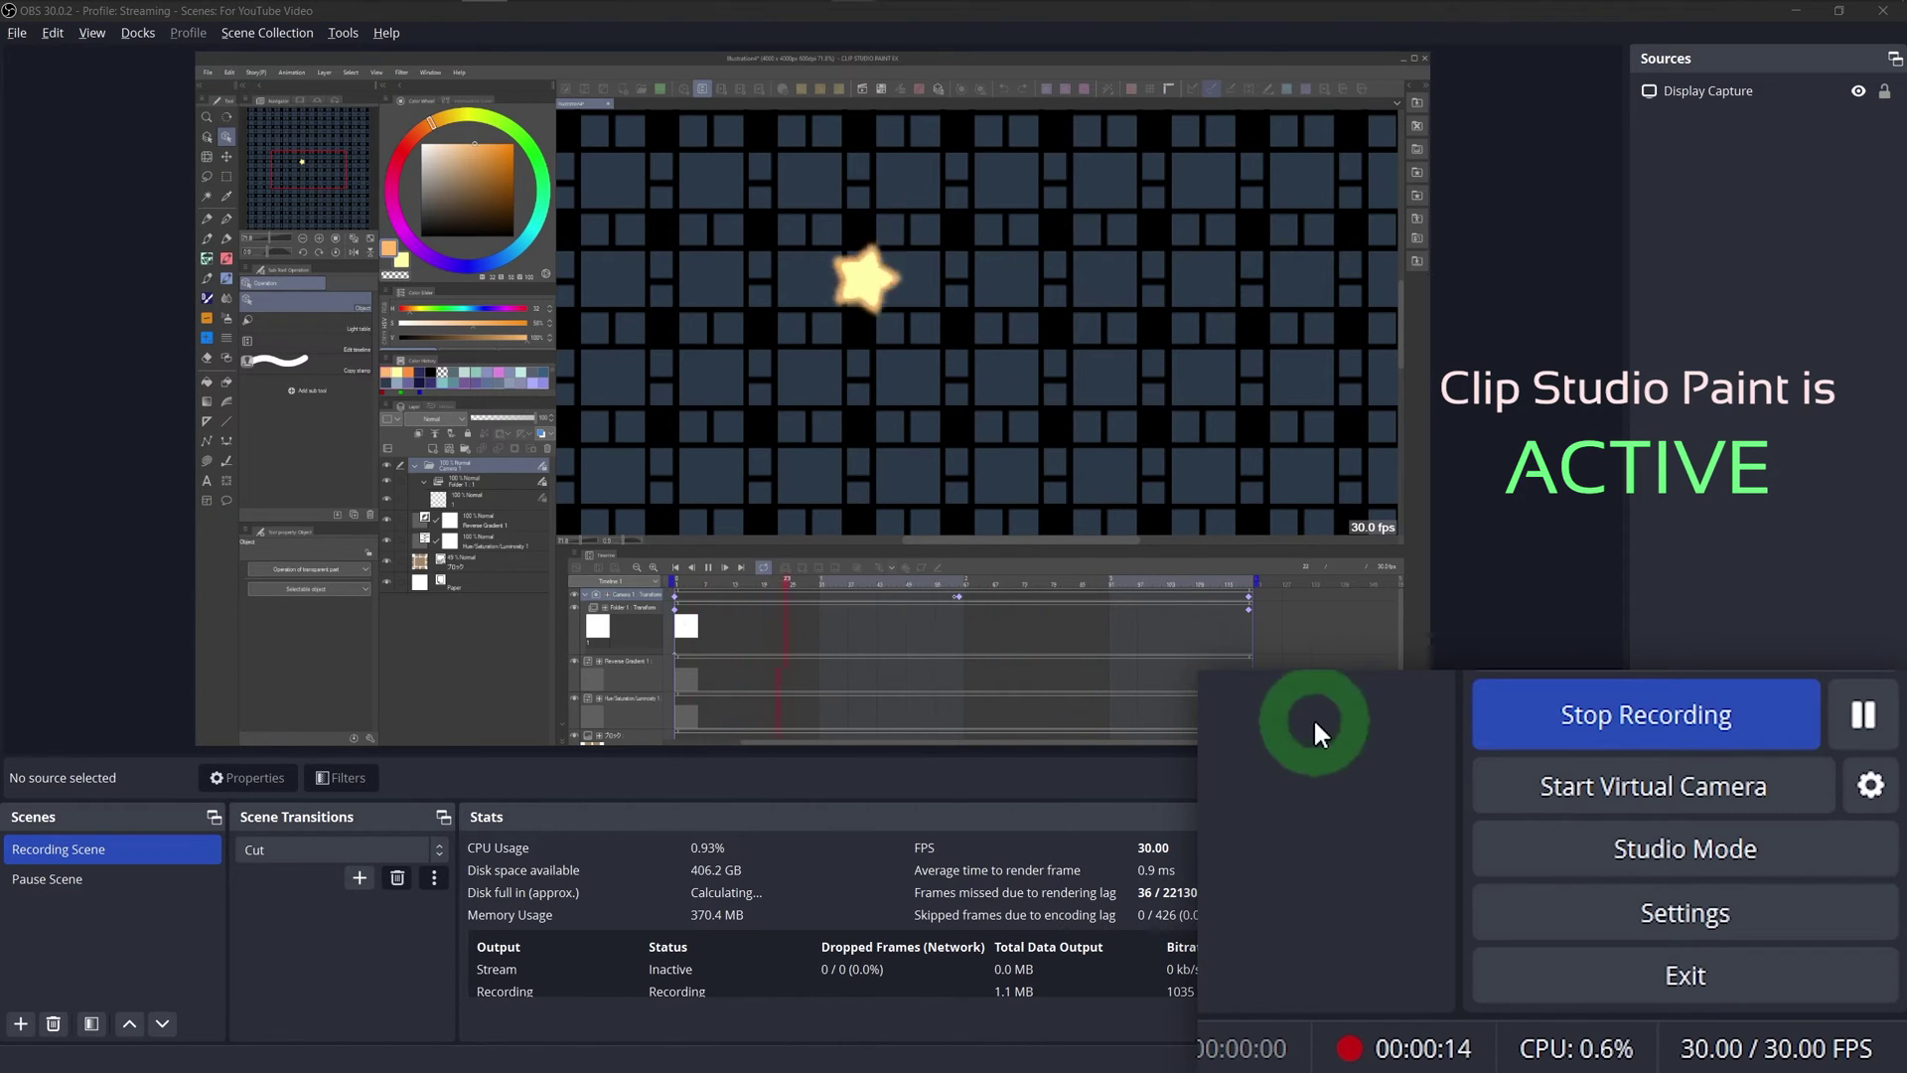
pyautogui.click(1252, 760)
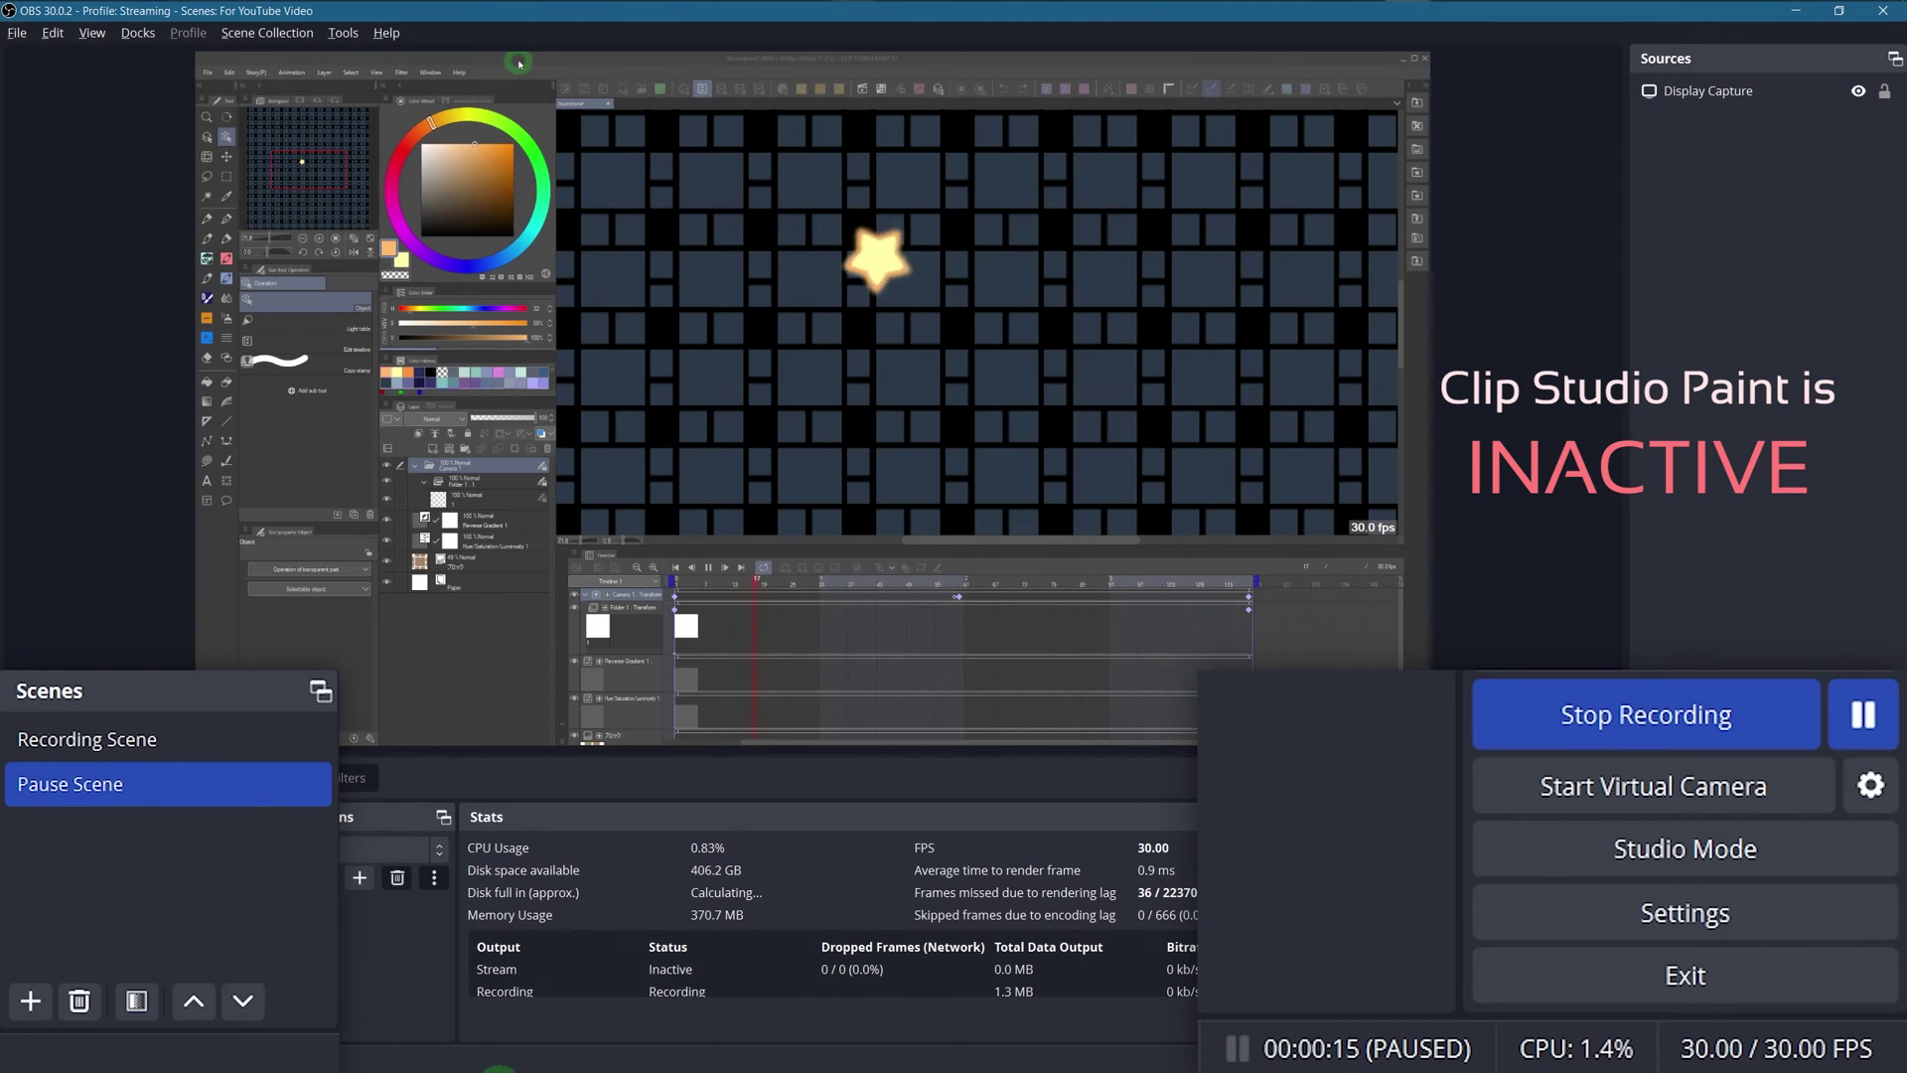
pyautogui.click(519, 64)
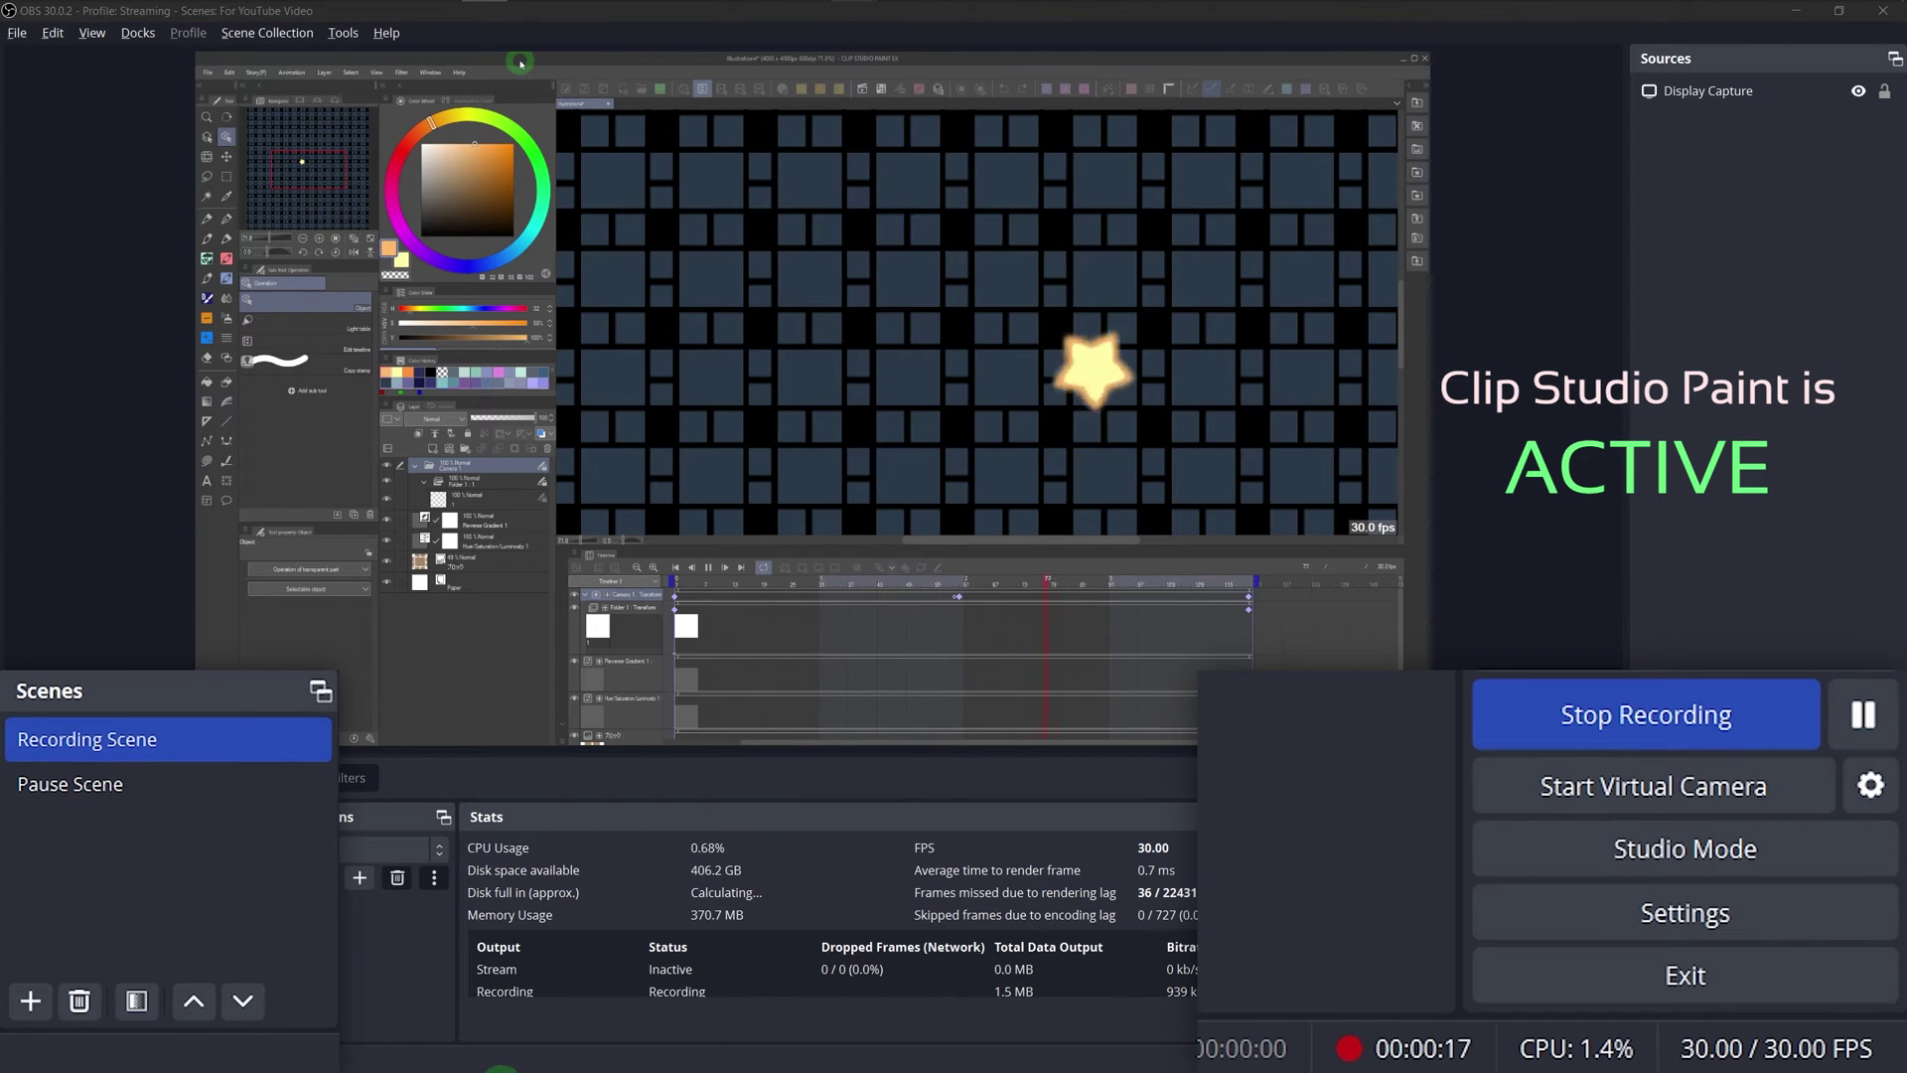
pyautogui.click(178, 735)
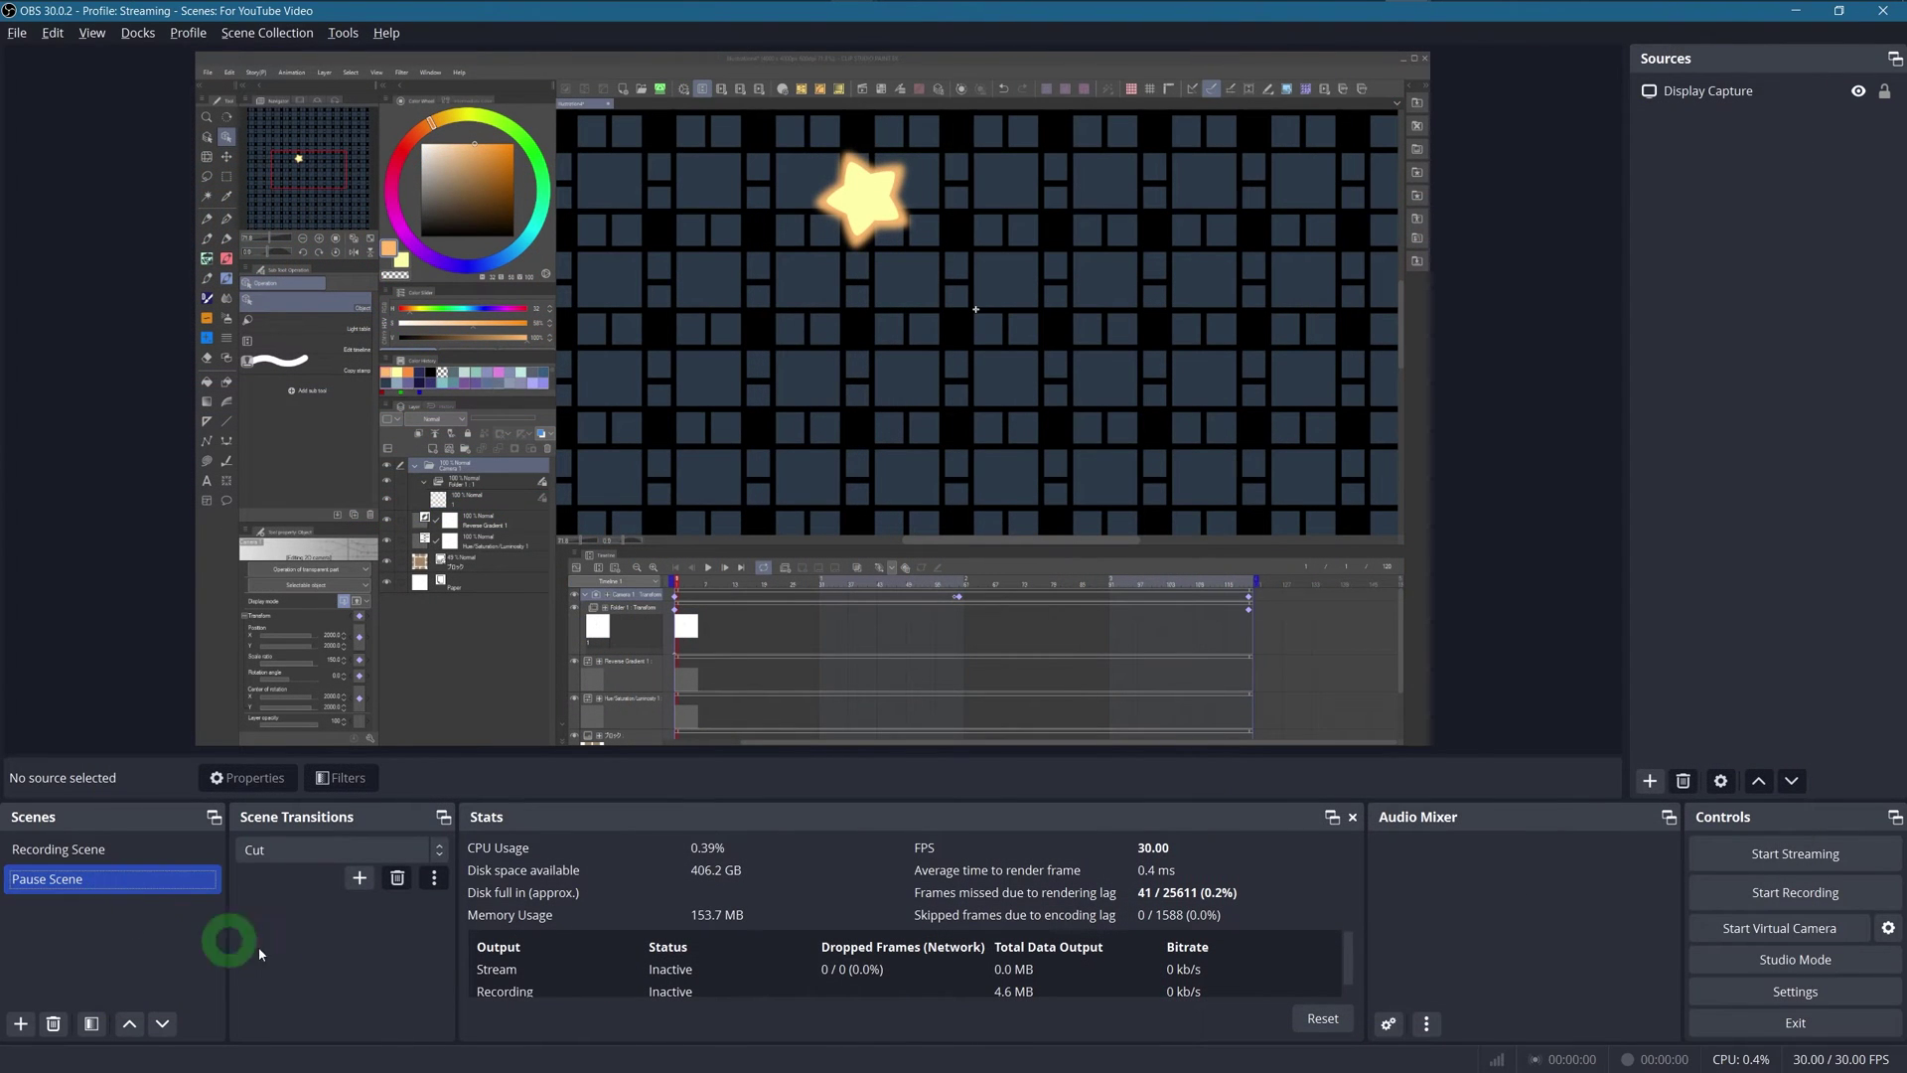
# - Hide the Display Capture source in Pause Scene so pauses show black
pyautogui.click(165, 852)
pyautogui.click(149, 882)
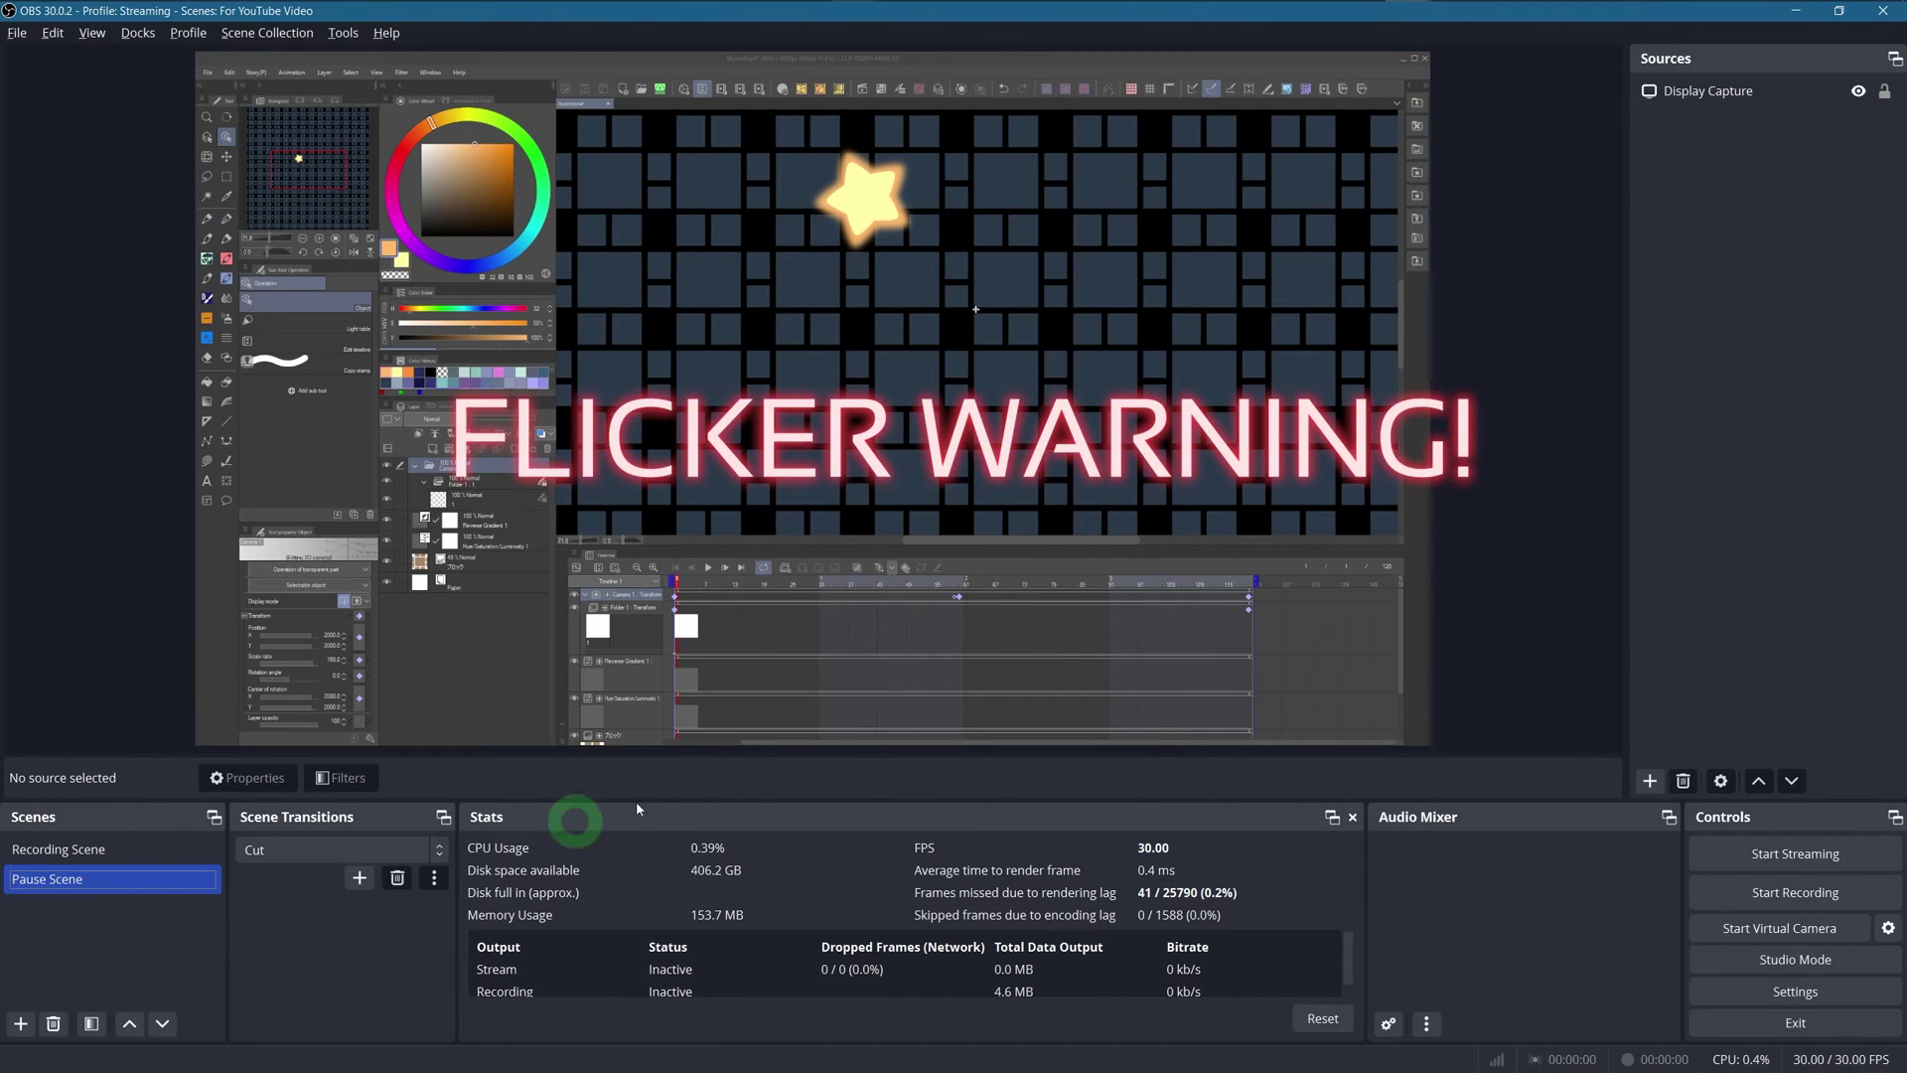
pyautogui.click(1778, 90)
pyautogui.click(1857, 93)
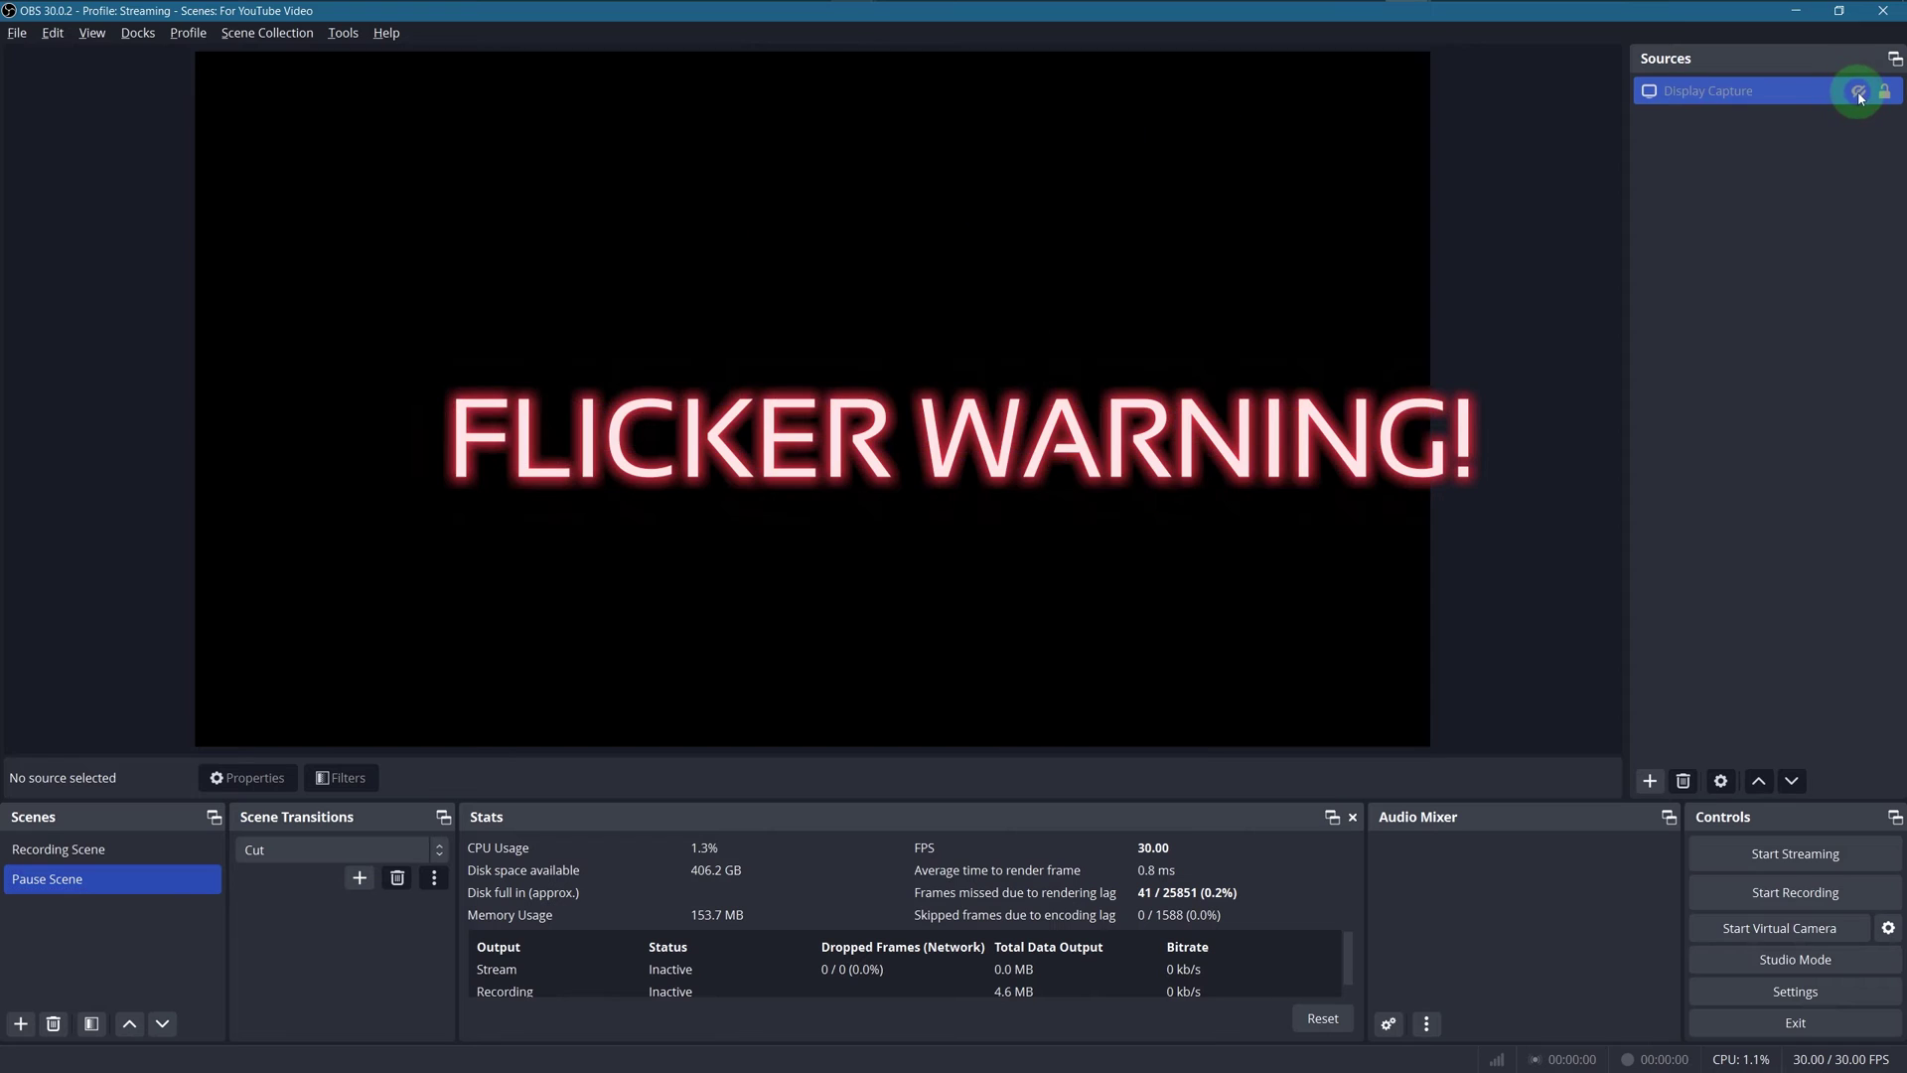
pyautogui.click(1582, 233)
# - Start recording from Recording Scene, then press F9 to switch to Pause Scene
pyautogui.click(119, 849)
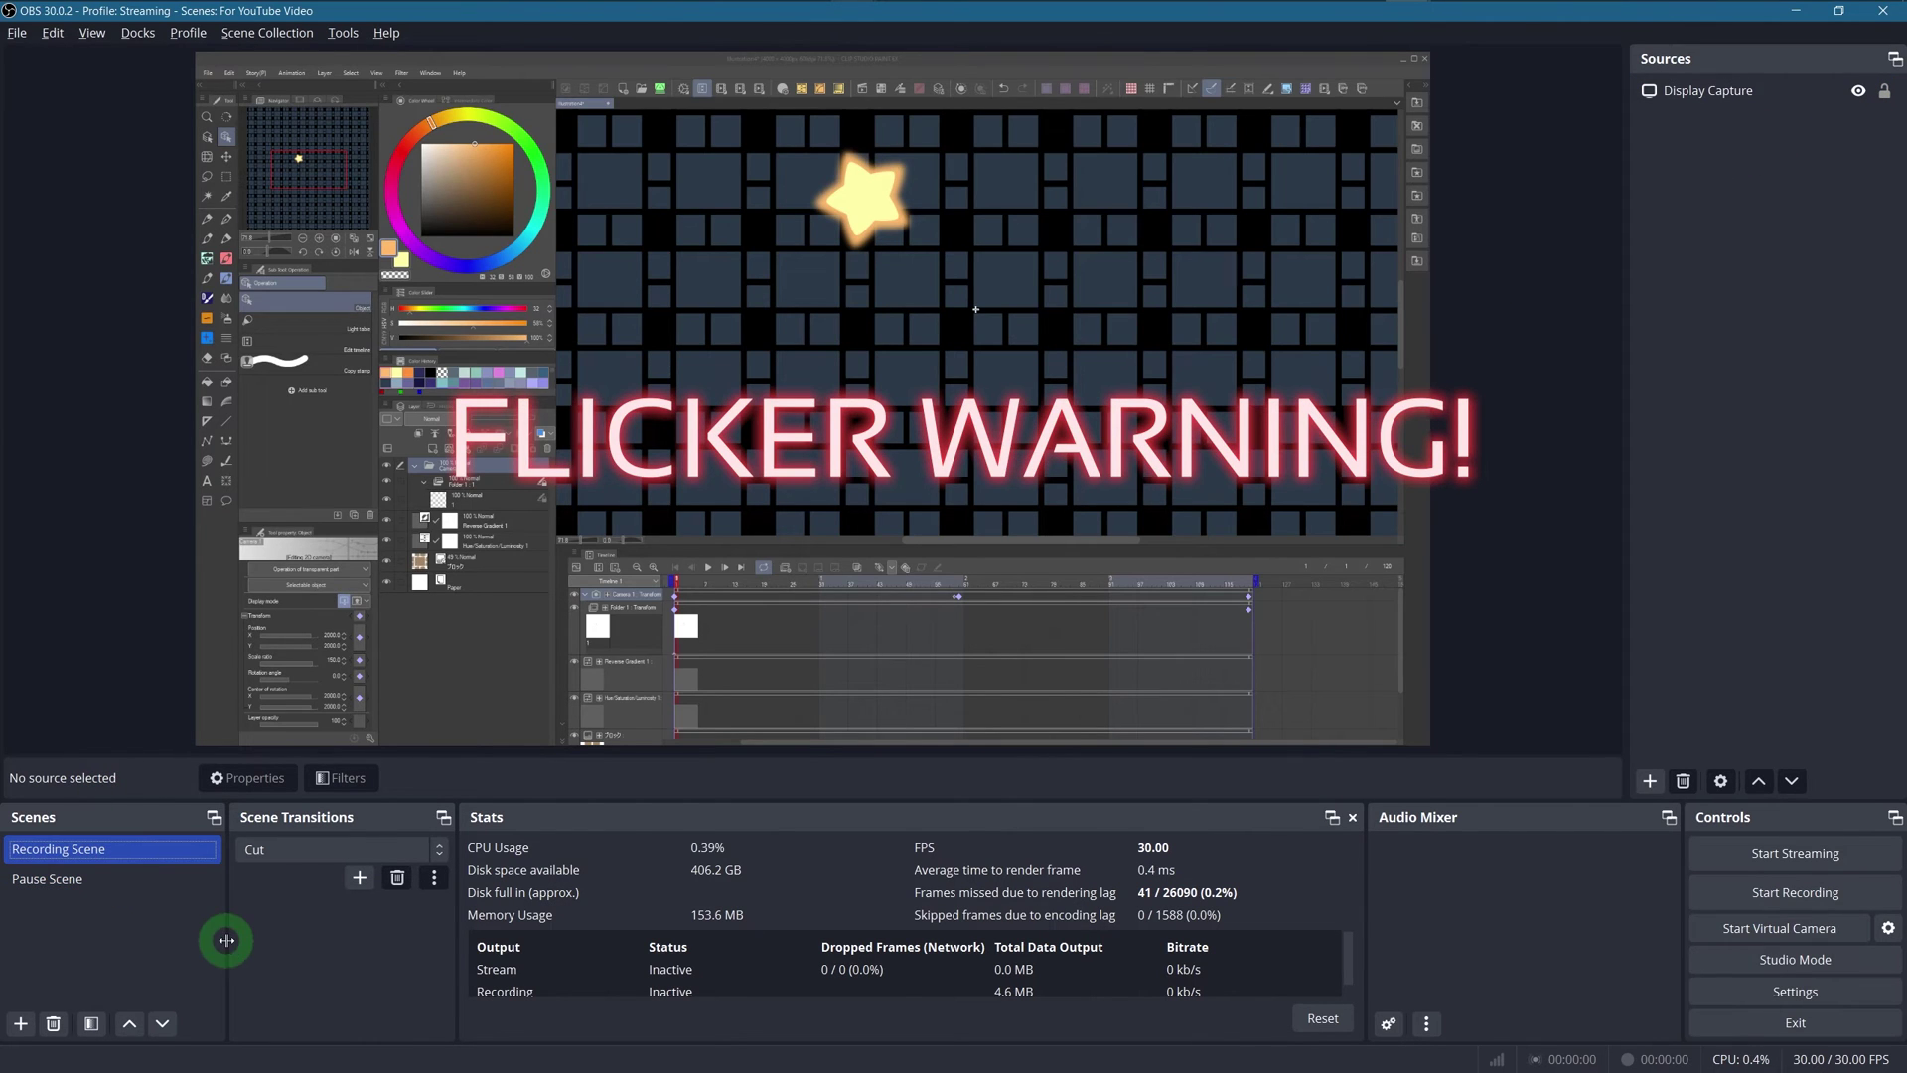
pyautogui.click(1796, 892)
pyautogui.press('F9')
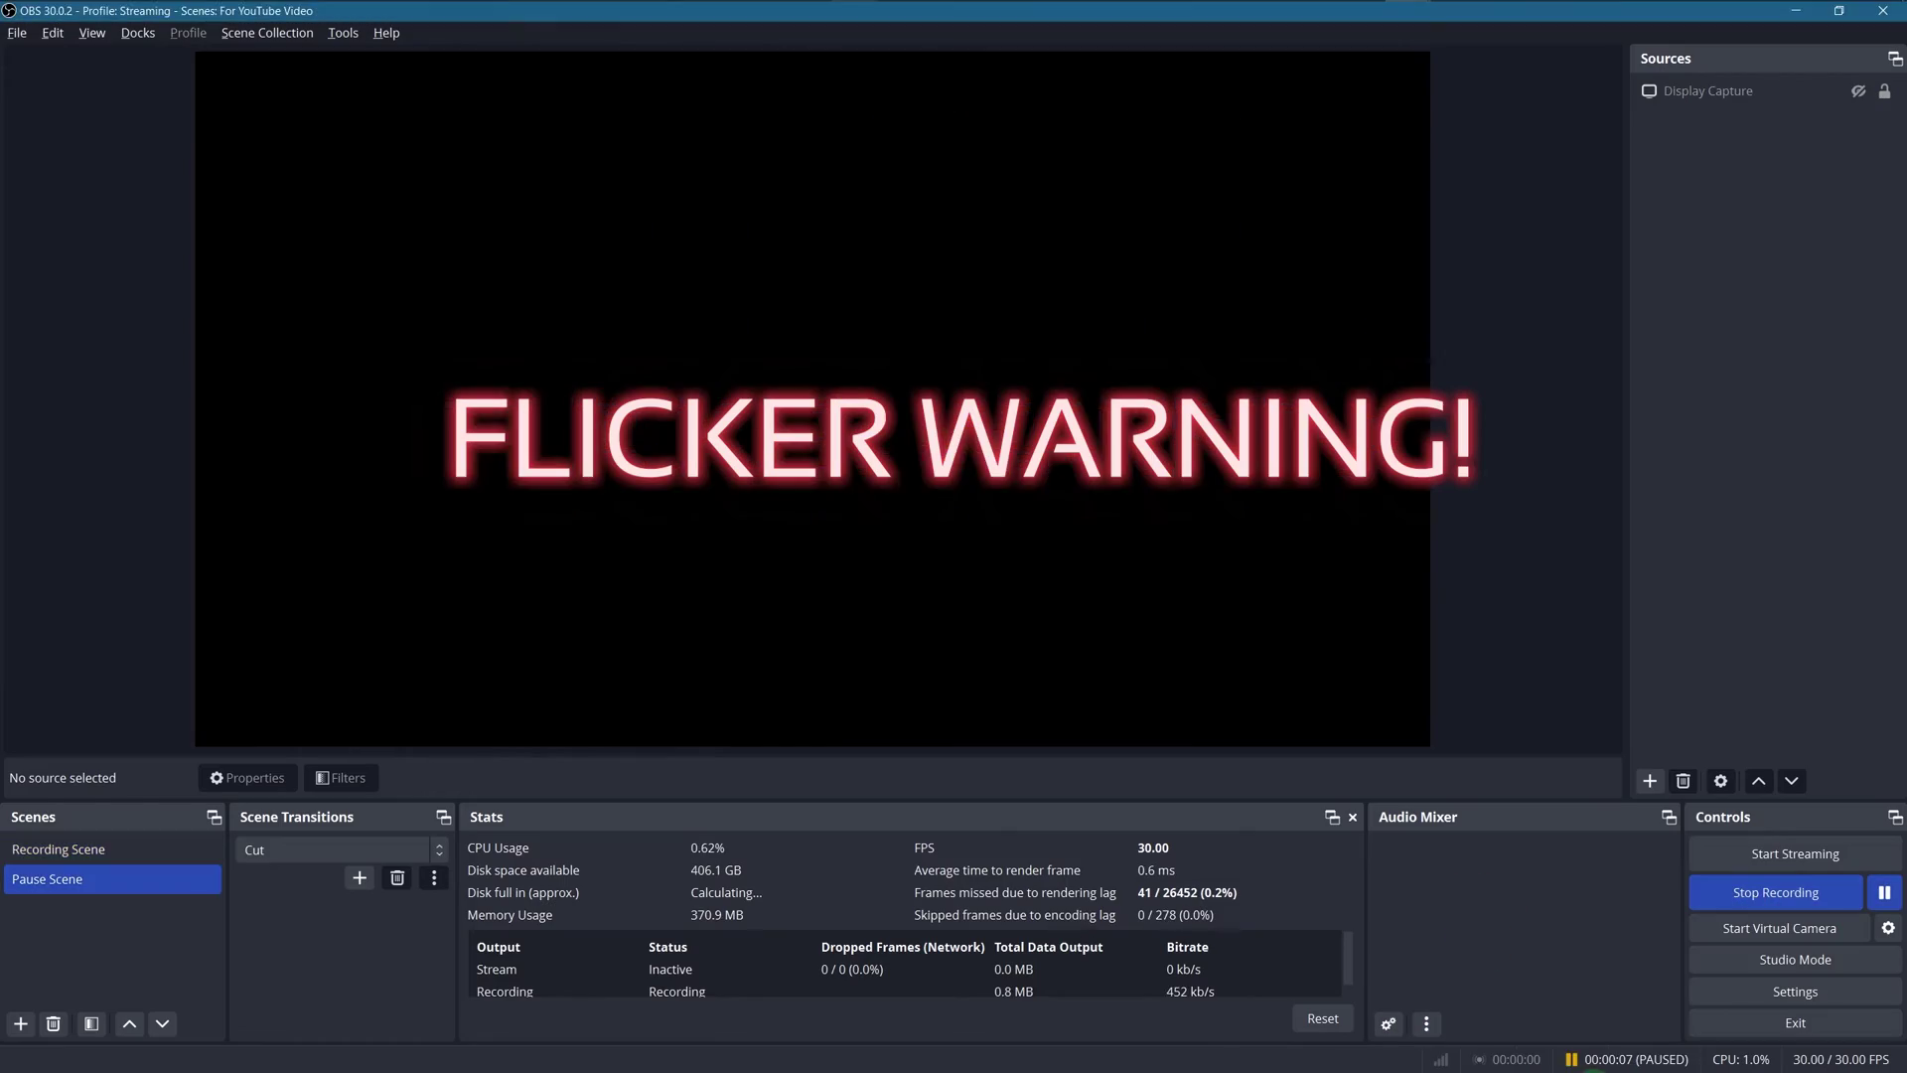
# - Press F9 to return to Recording Scene so recording resumes
pyautogui.press('F9')
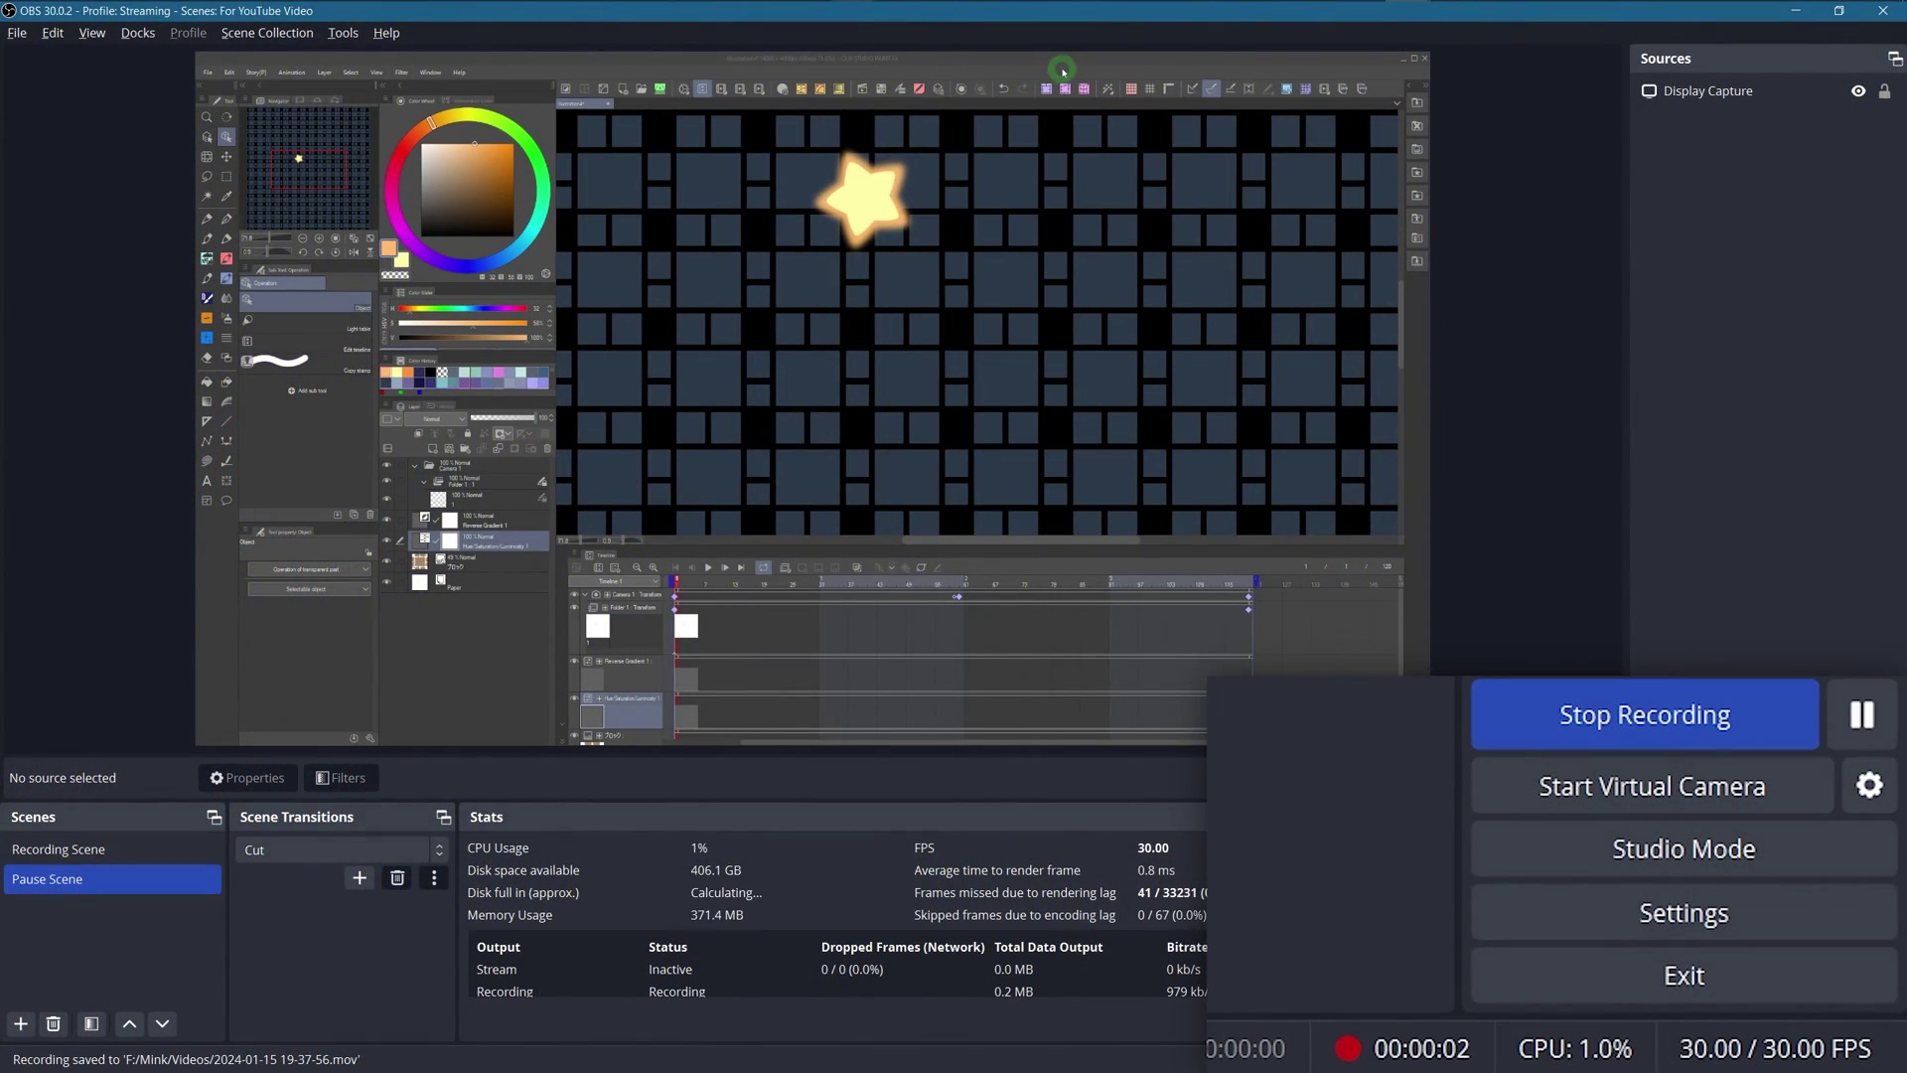
# - Bend the Tone Curve into an S-shape in Clip Studio Paint and confirm it
pyautogui.press('F1')
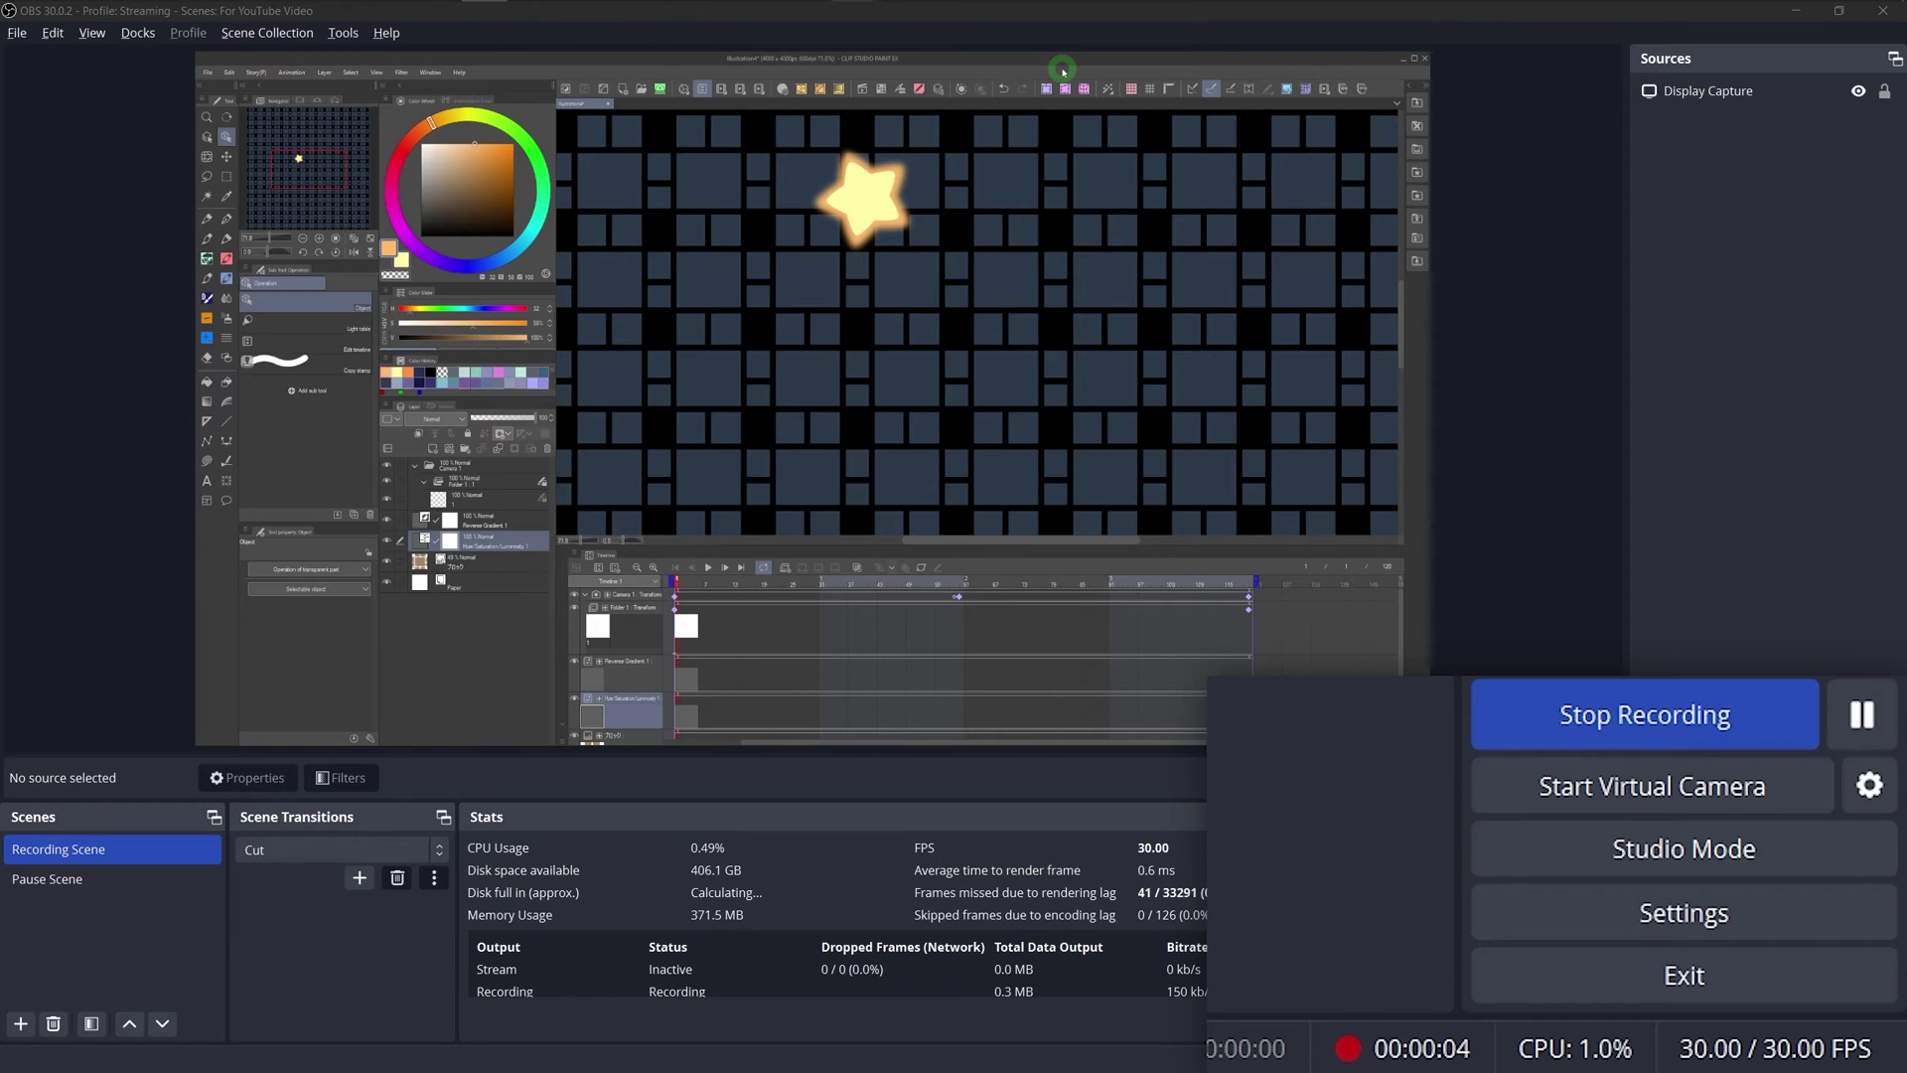
pyautogui.click(823, 94)
pyautogui.press('F2')
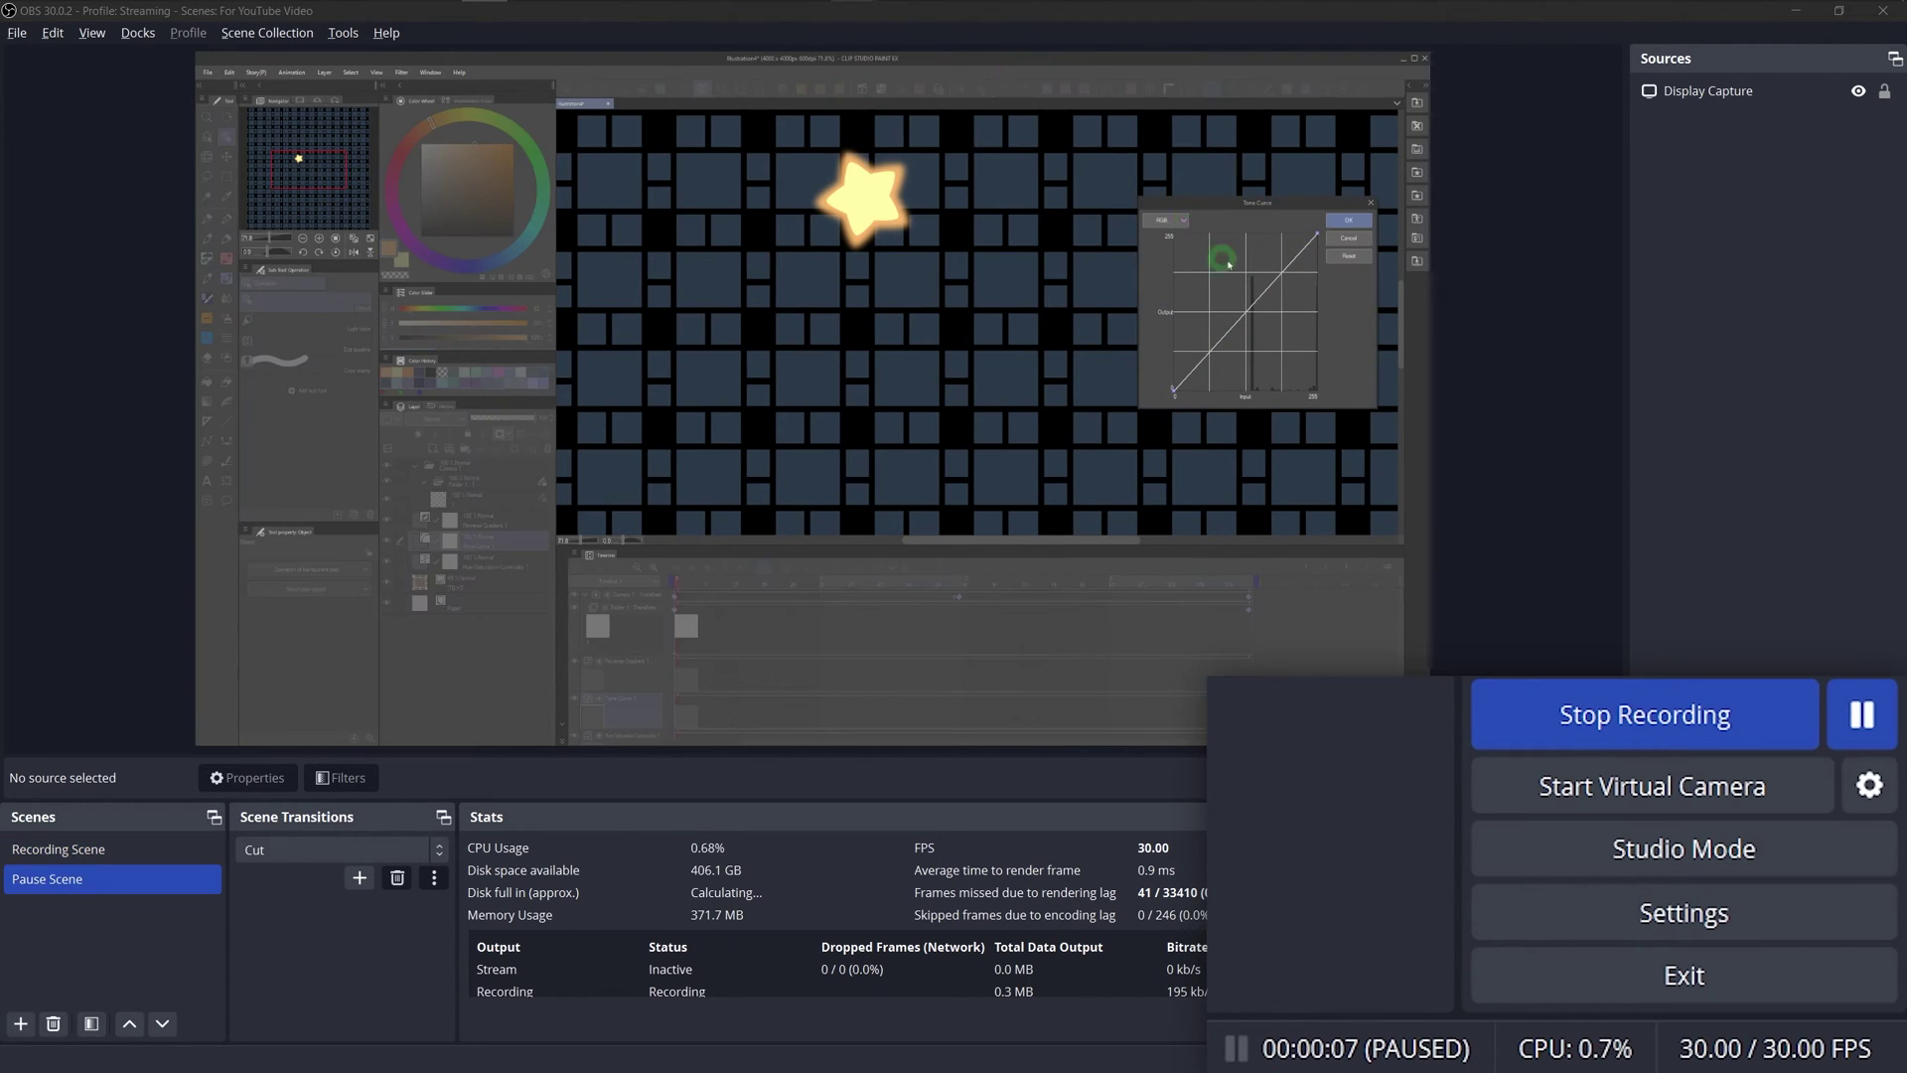
pyautogui.moveTo(1222, 308); pyautogui.dragTo(1220, 360)
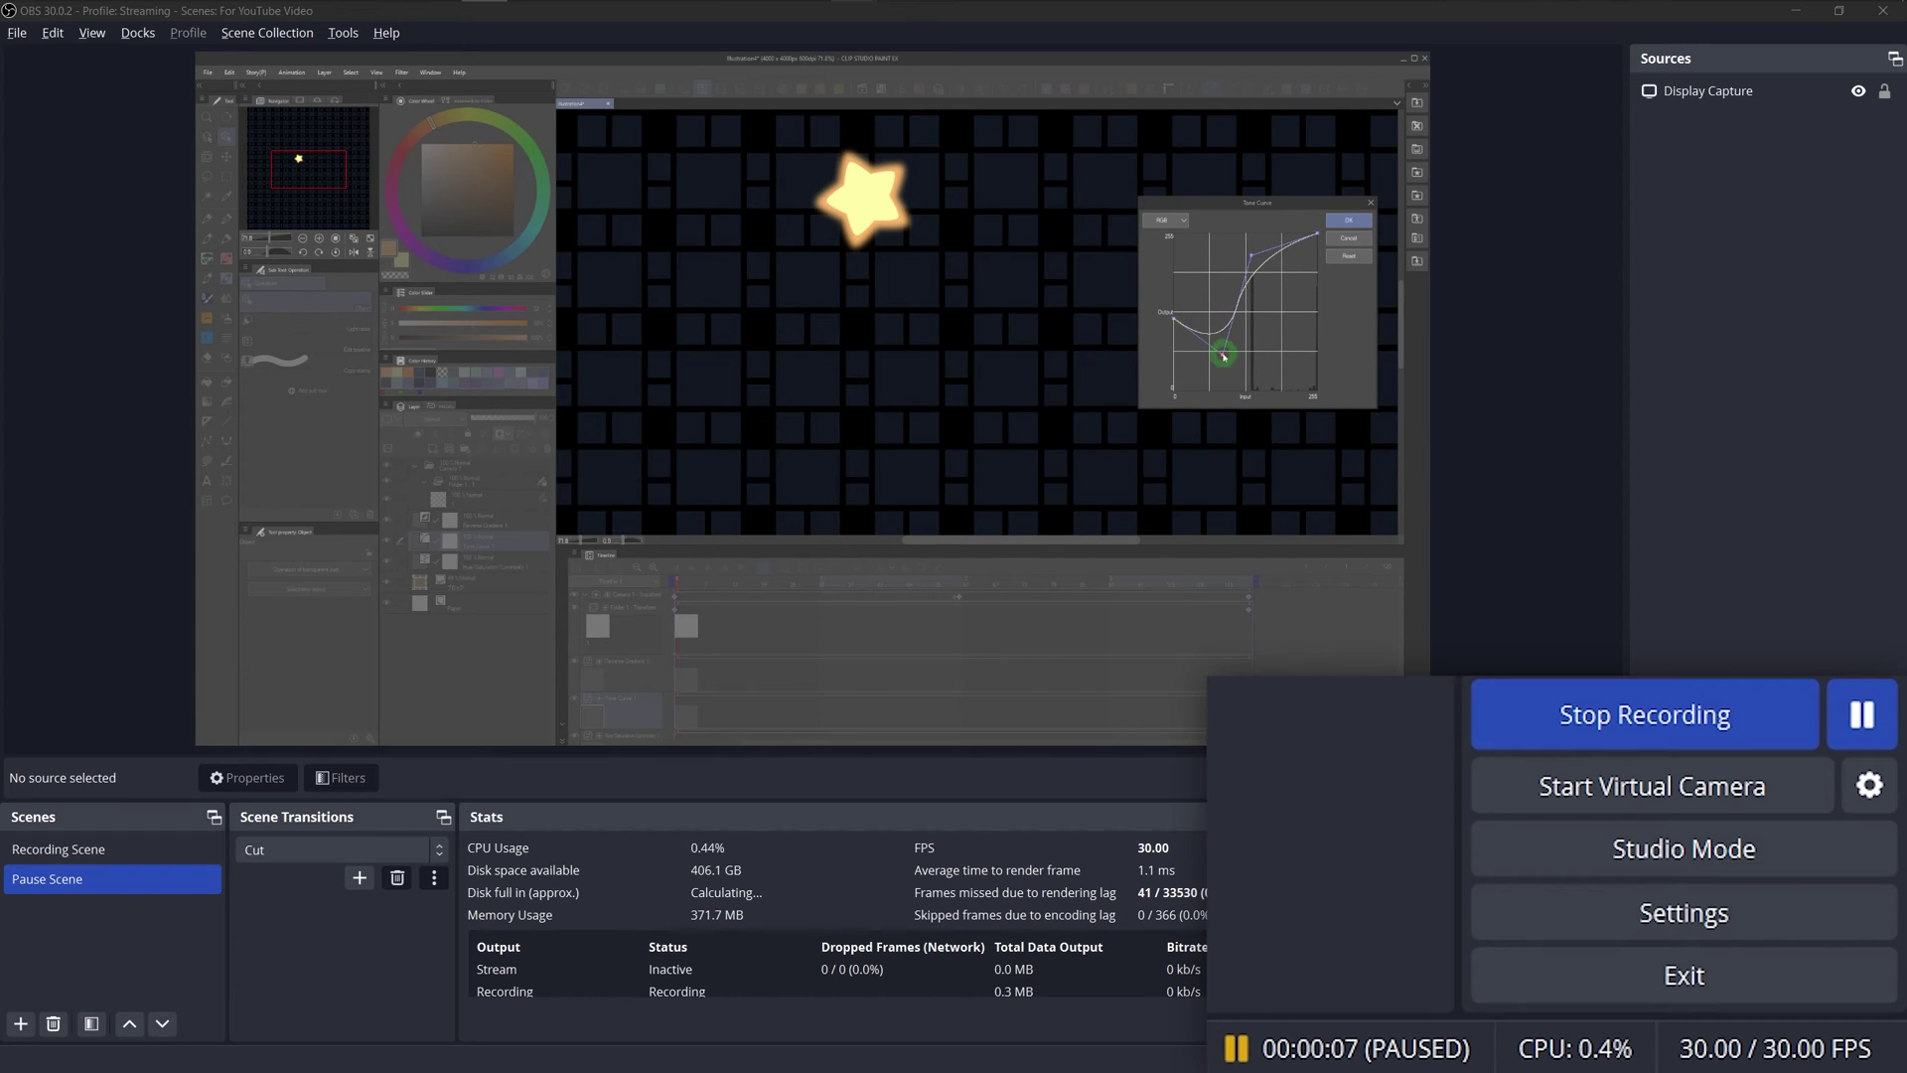
pyautogui.moveTo(1270, 270); pyautogui.dragTo(1319, 293)
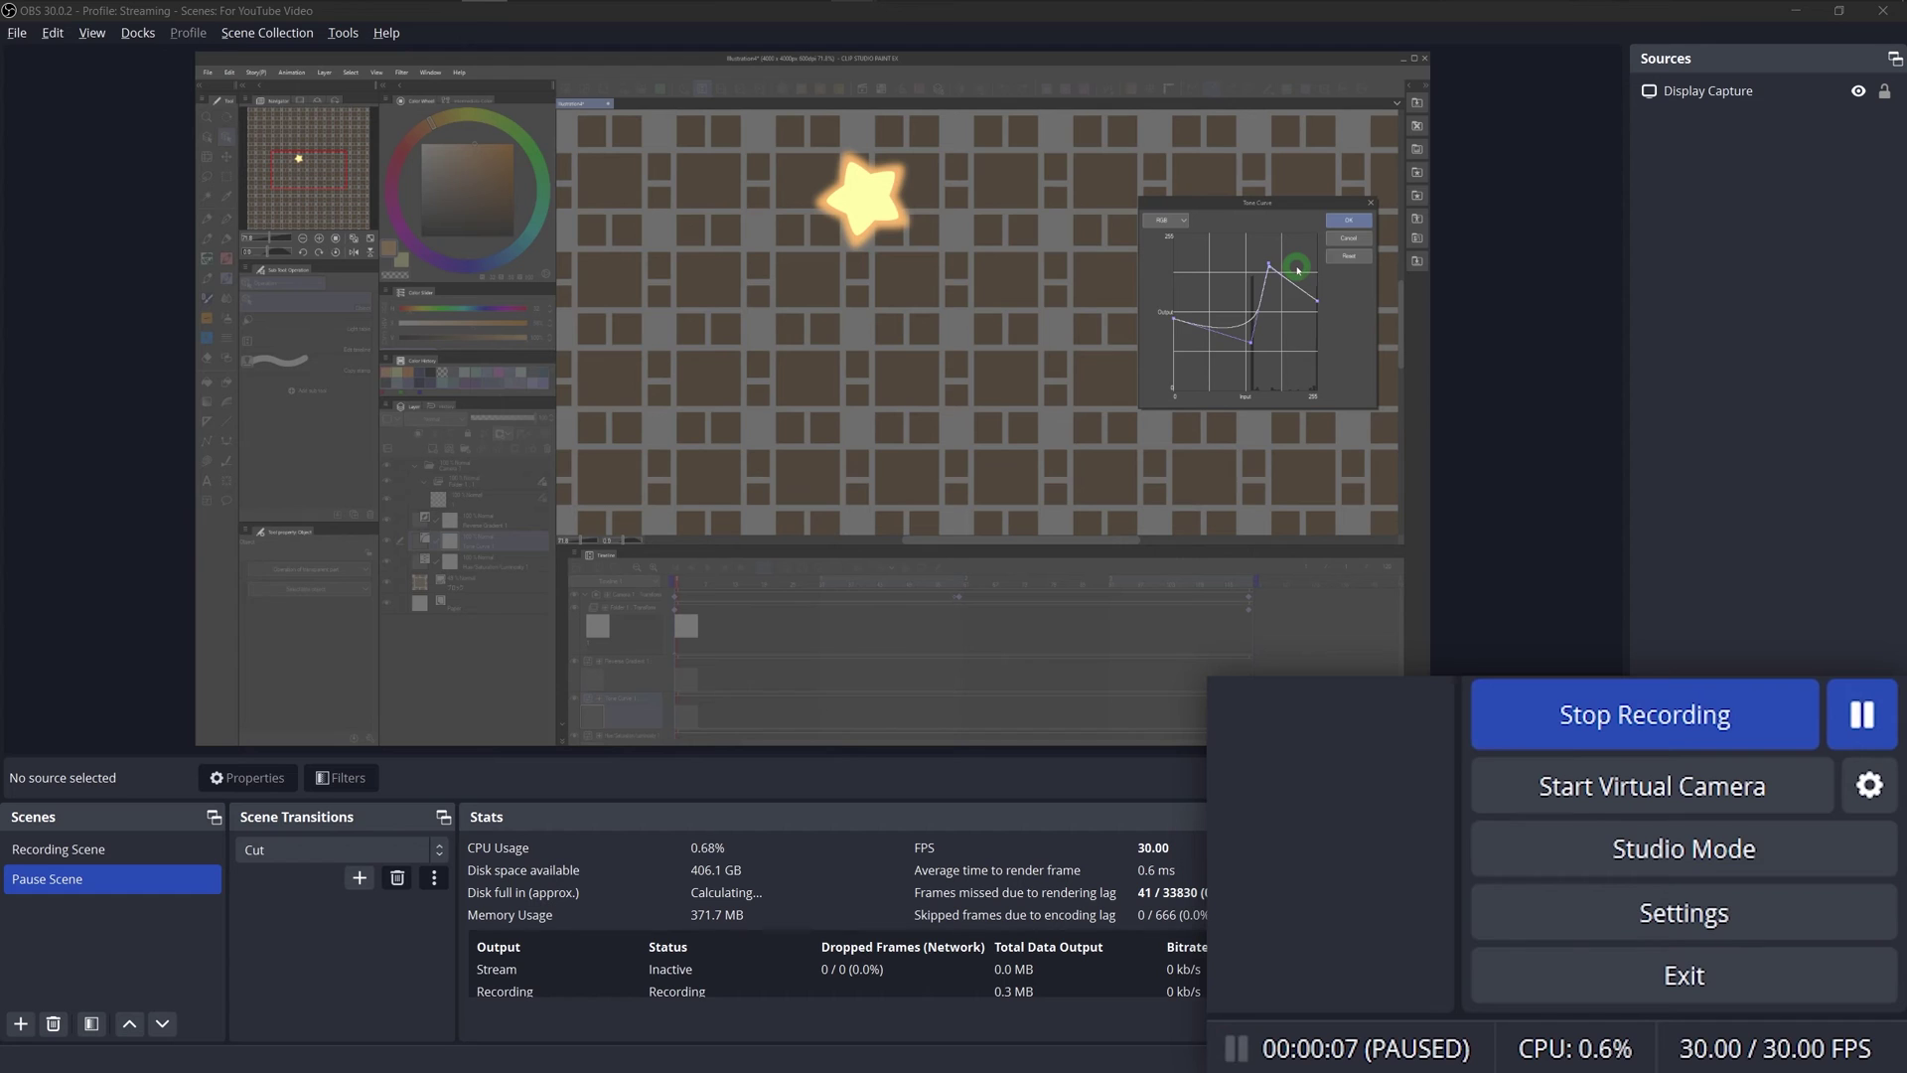
pyautogui.click(1339, 220)
pyautogui.press('F1')
# - Stop the recording, then reopen Tone Curve to show the switch to Pause Scene
pyautogui.press('F2')
pyautogui.press('F1')
pyautogui.click(825, 94)
pyautogui.press('F2')
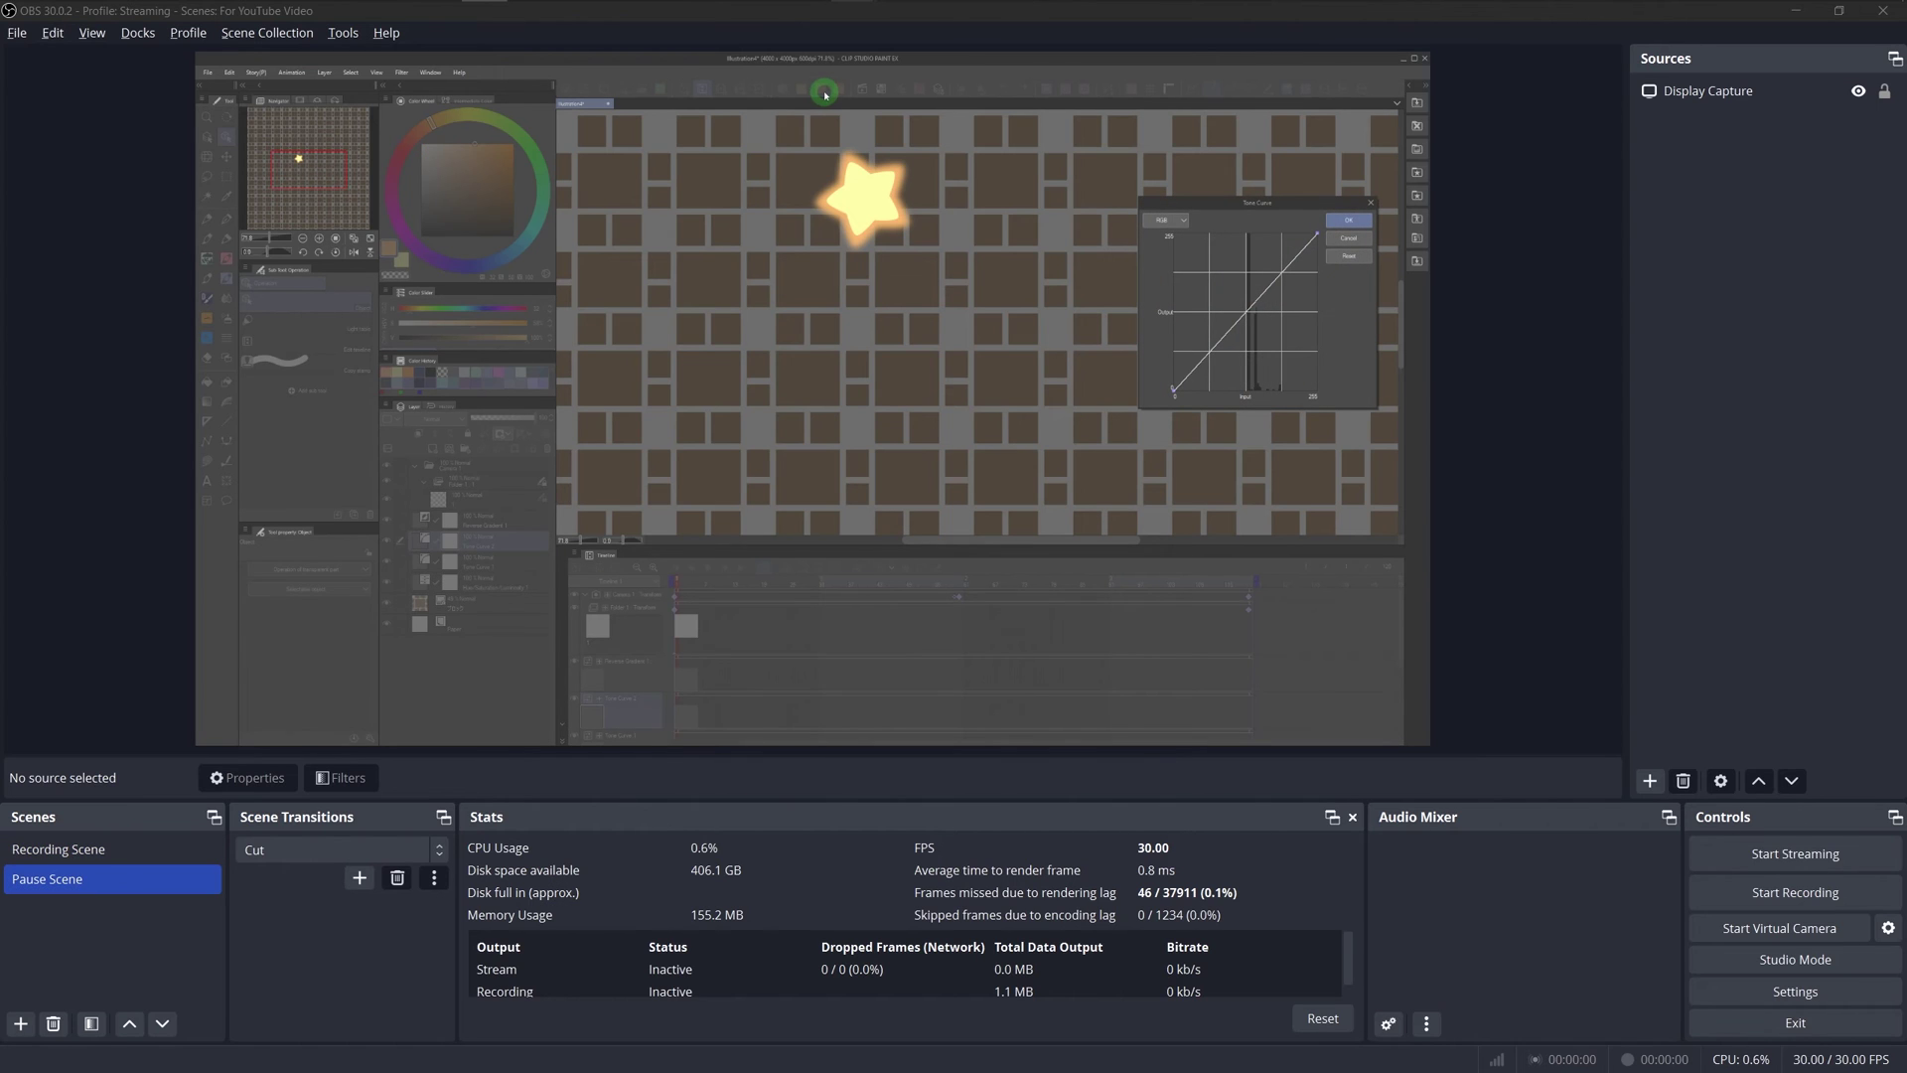
# - In OBS's Automatic Scene Switcher, select the Tone Curve window from the window list
pyautogui.click(769, 574)
pyautogui.click(342, 33)
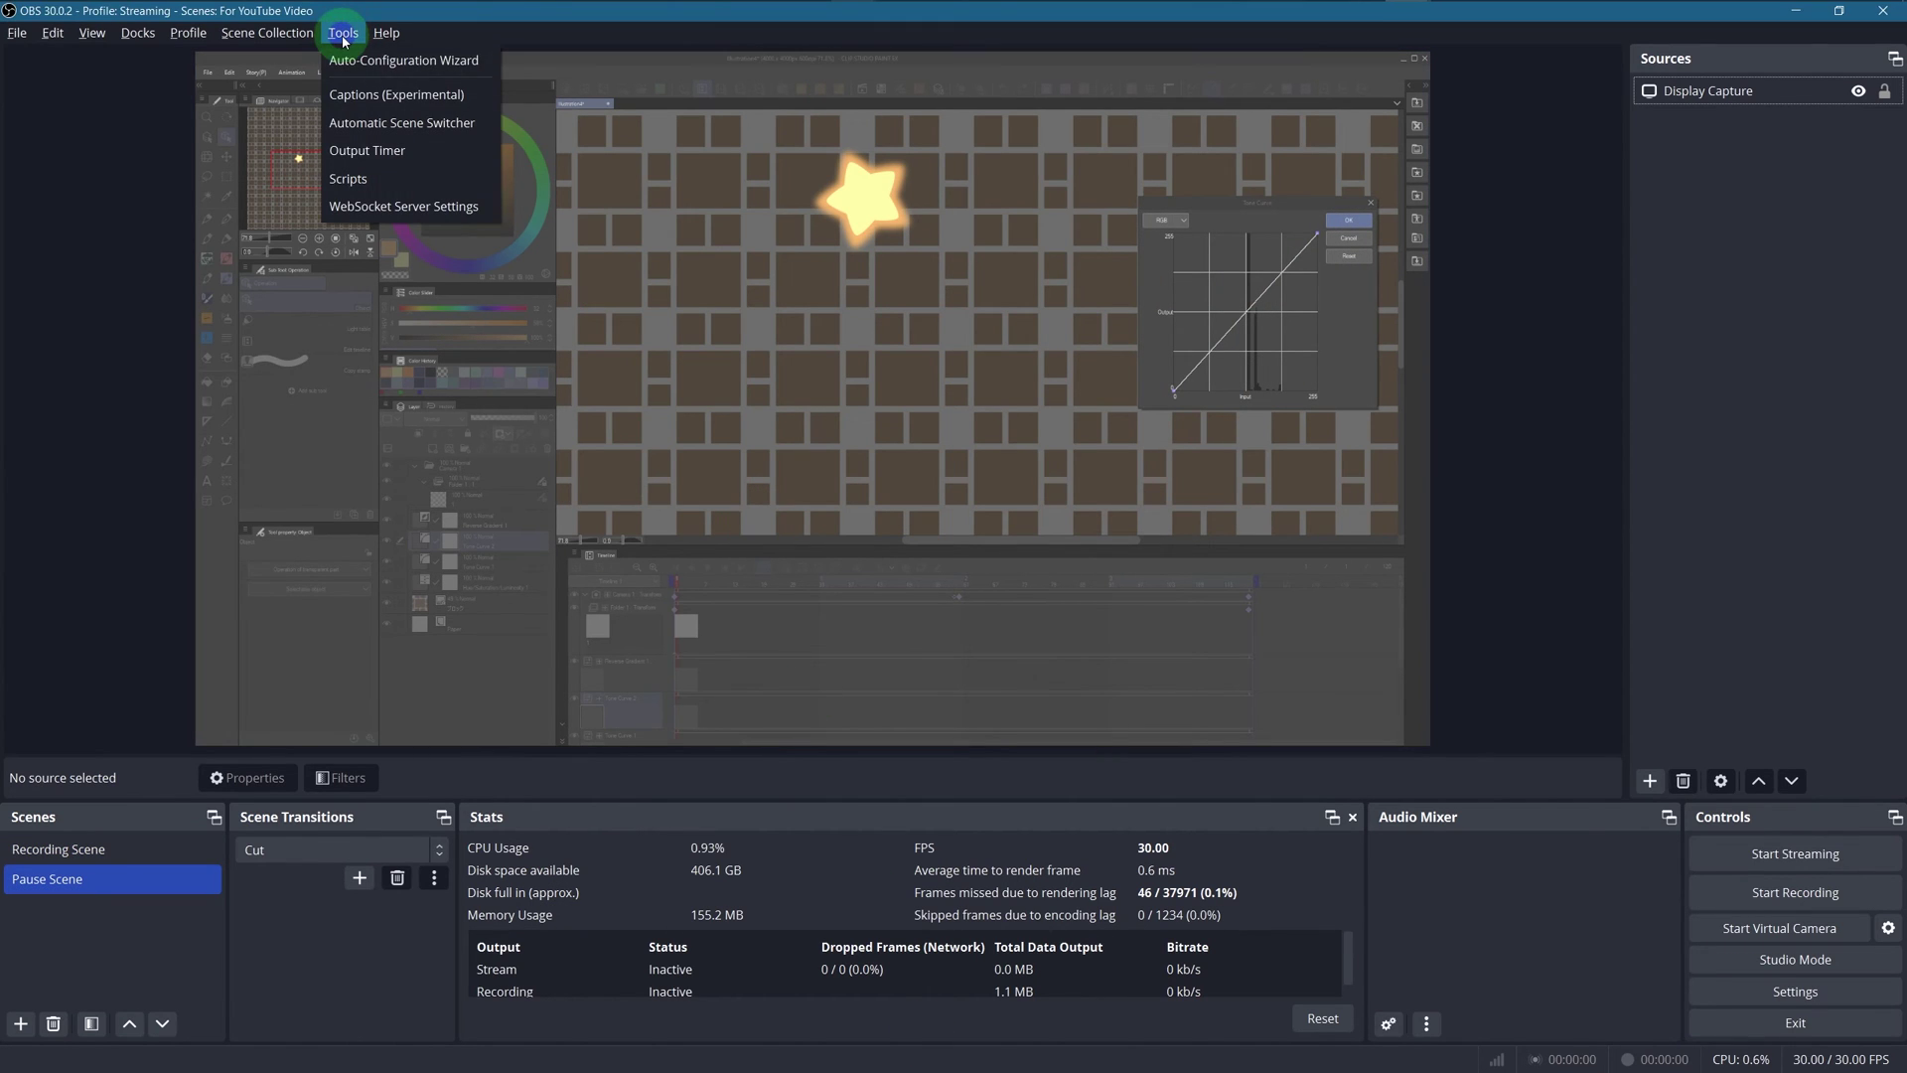
pyautogui.click(441, 126)
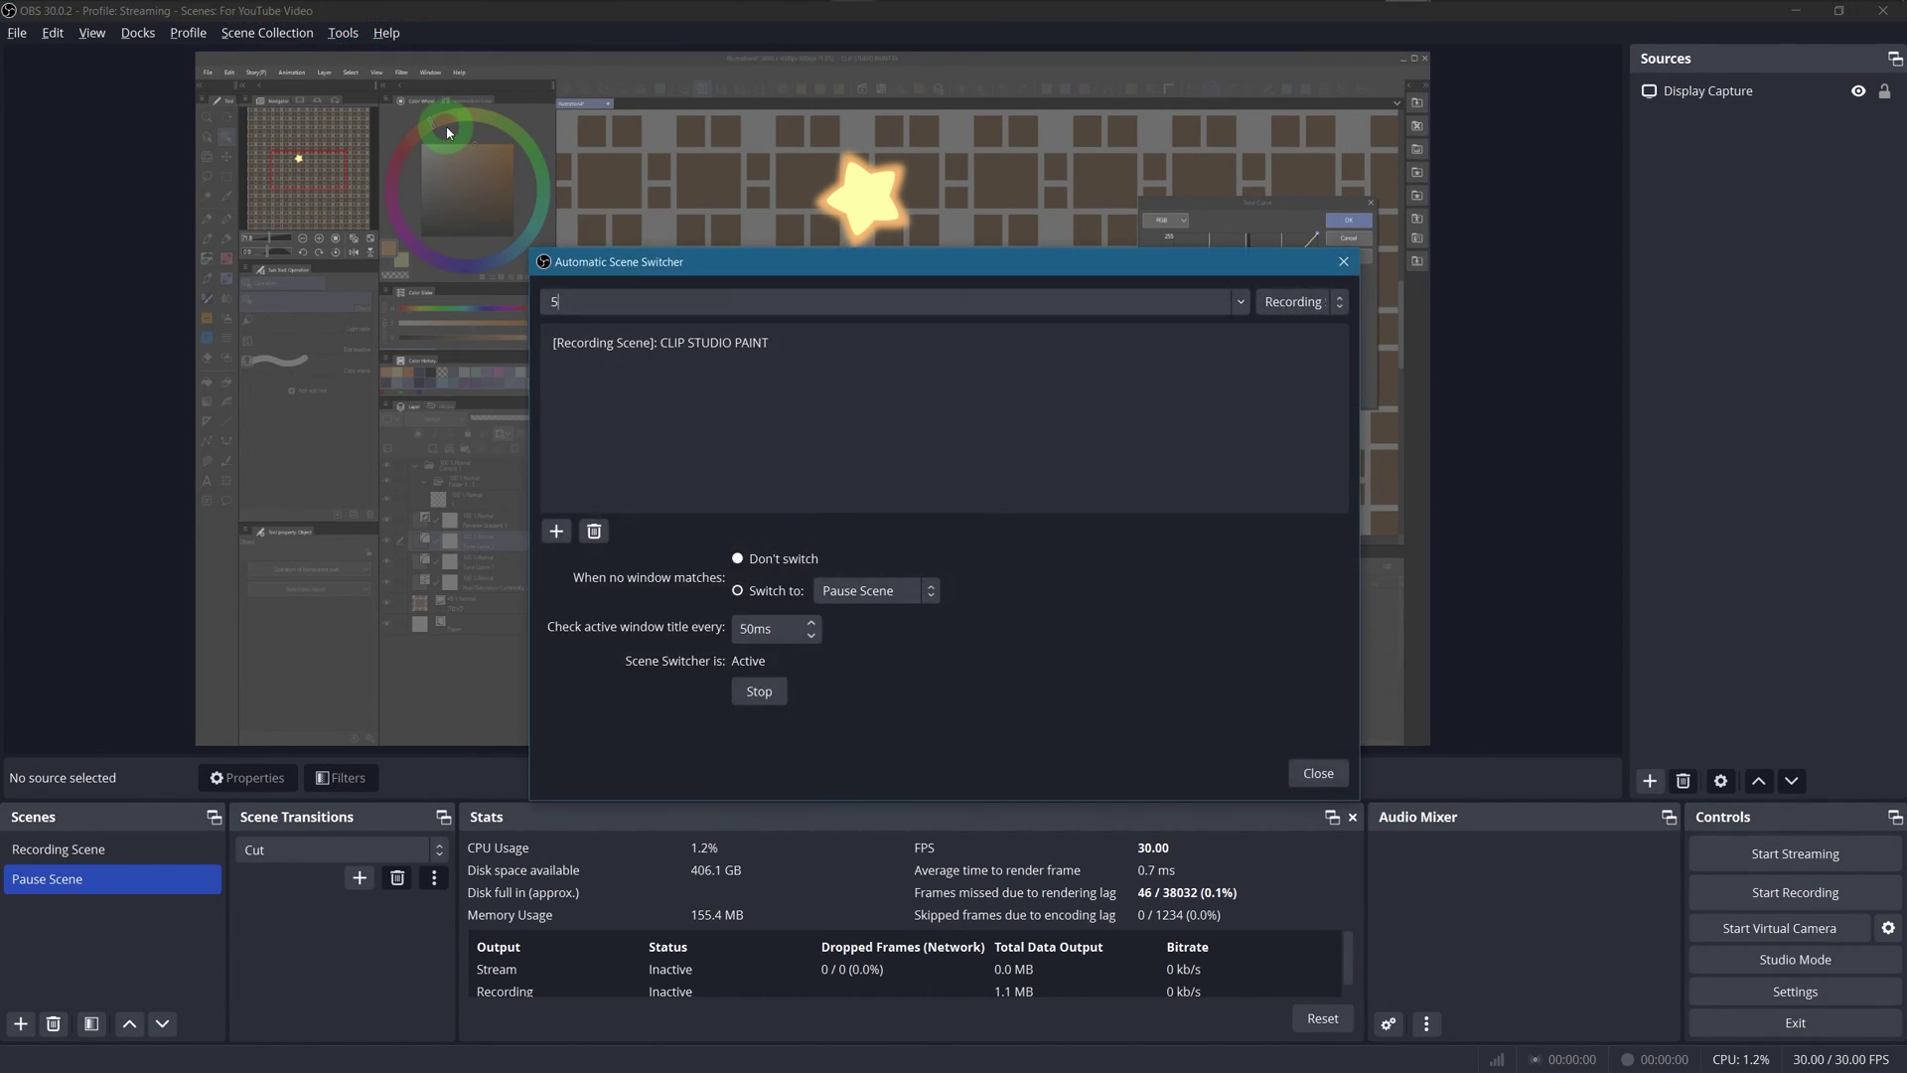
pyautogui.click(1241, 302)
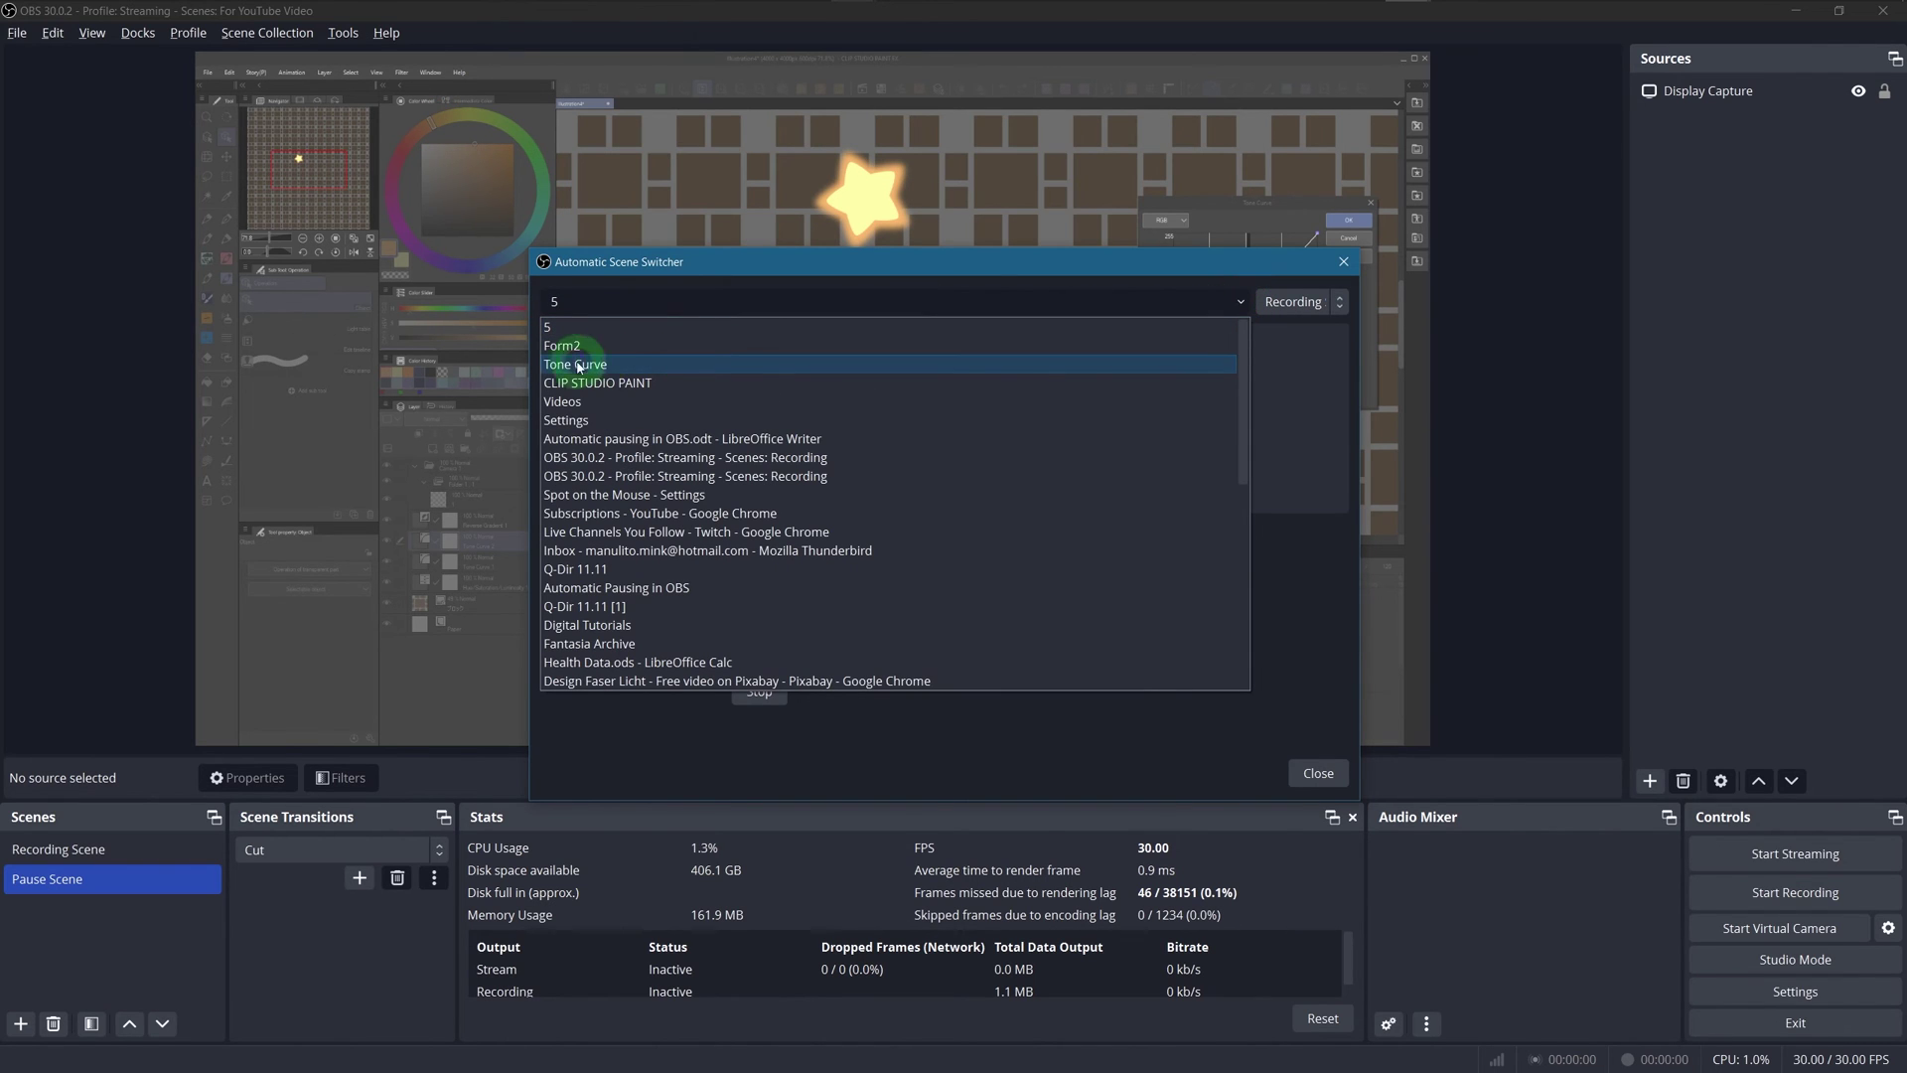
pyautogui.click(661, 365)
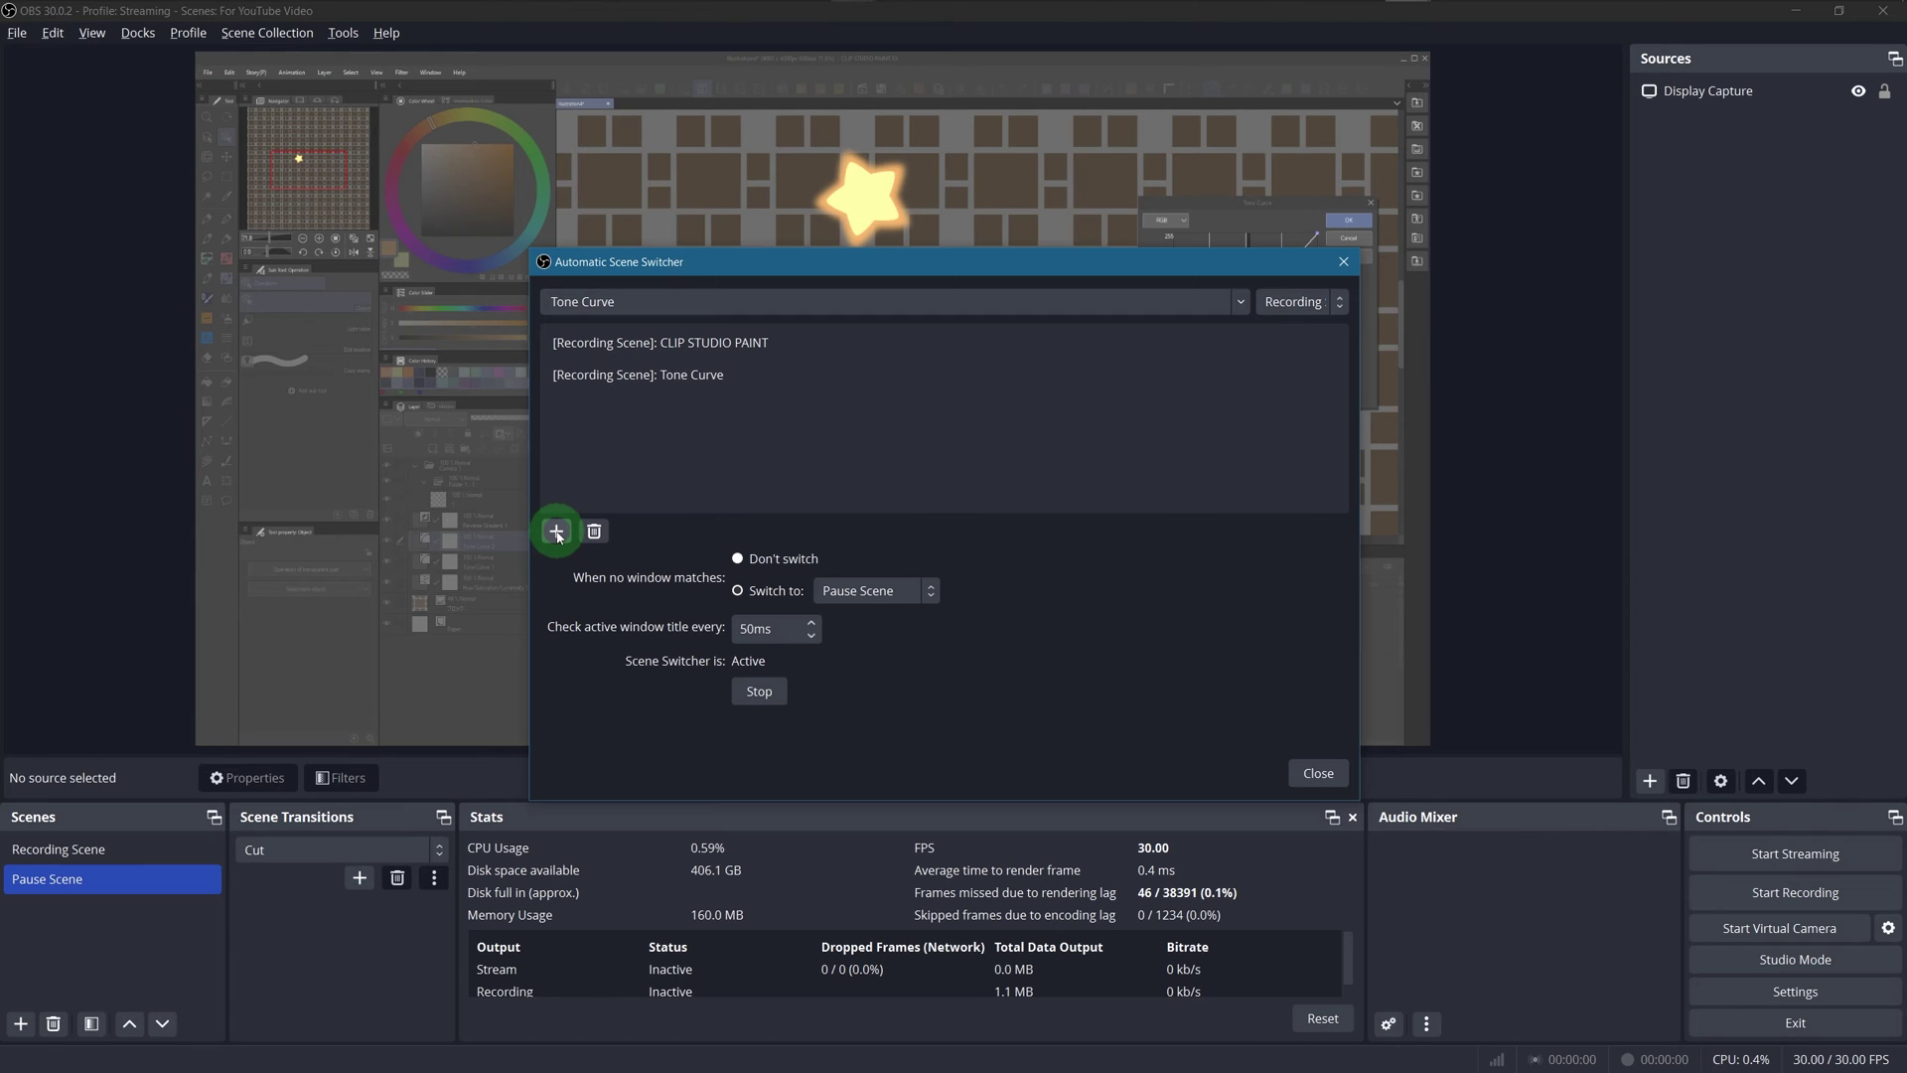
# - Start recording, then open the Tone Curve dialog in Clip Studio Paint and move it aside
pyautogui.click(1318, 773)
pyautogui.click(1795, 892)
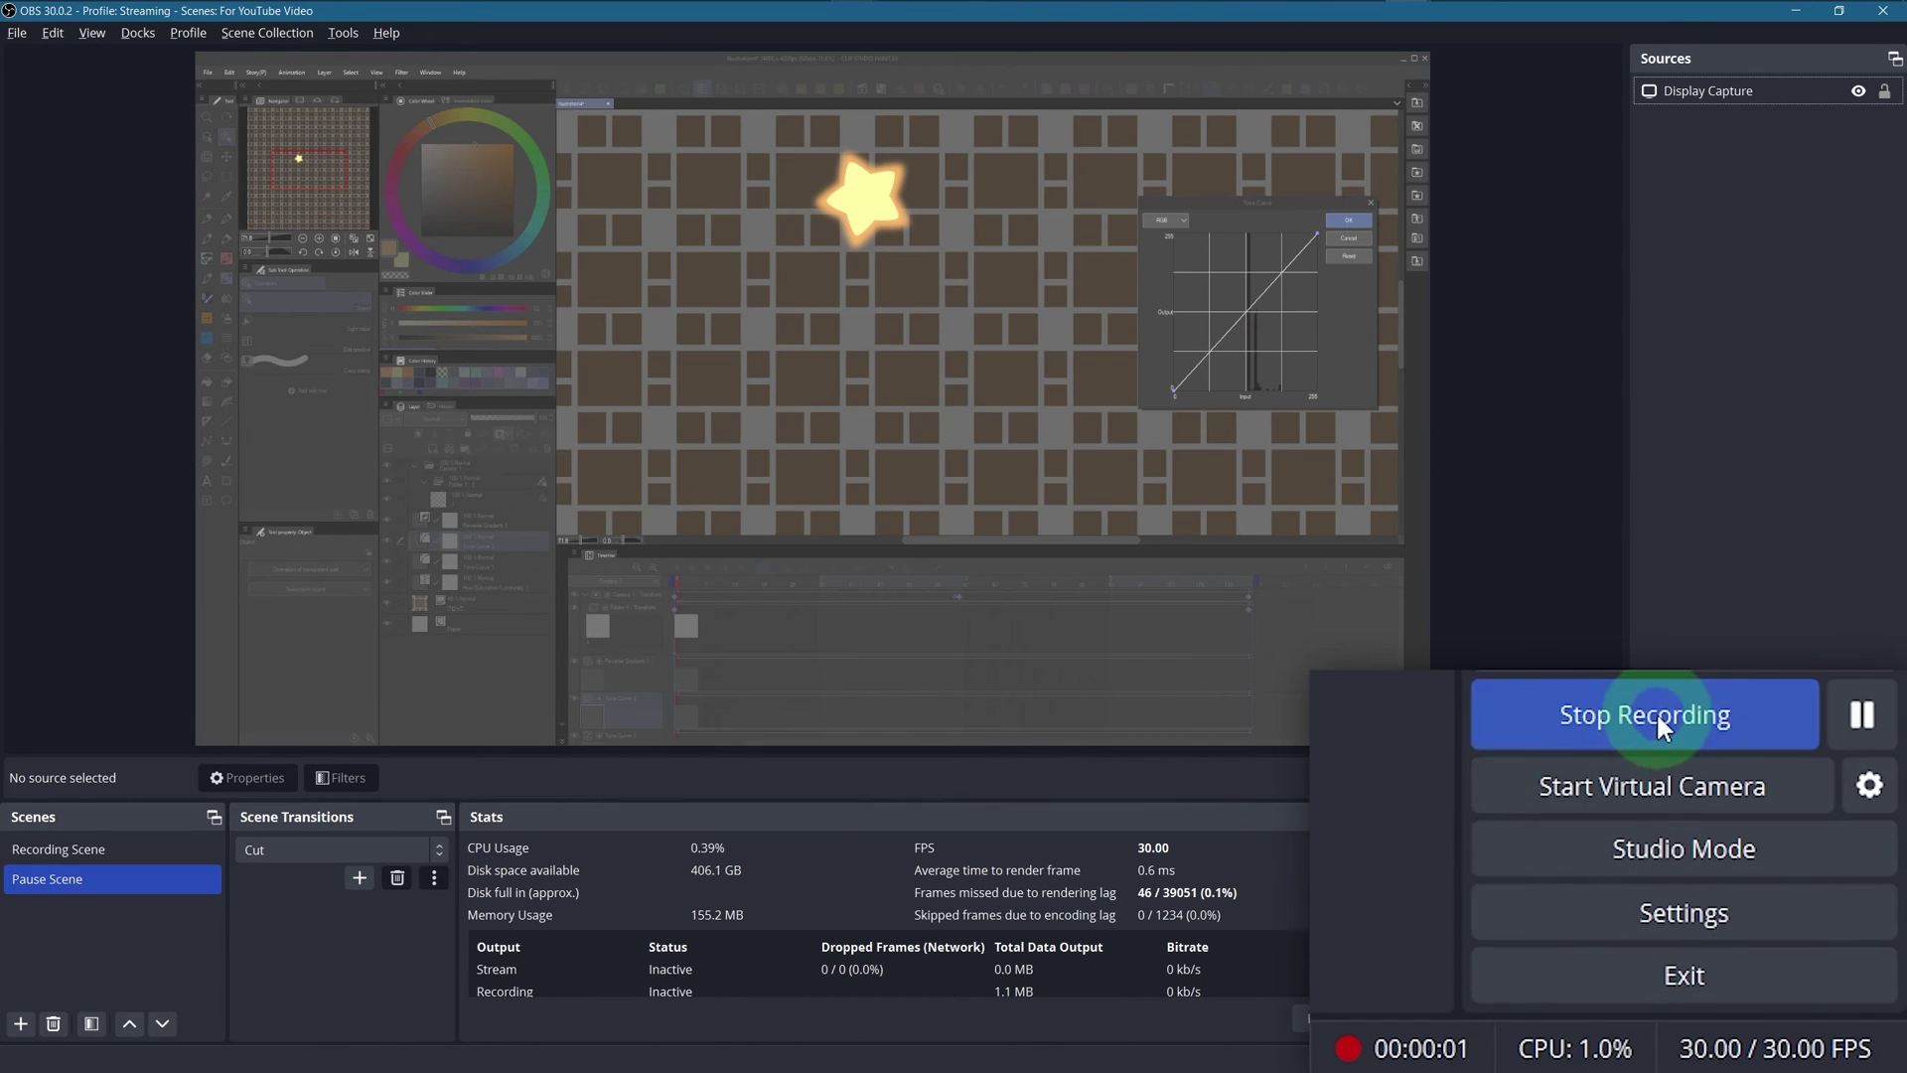
pyautogui.click(823, 89)
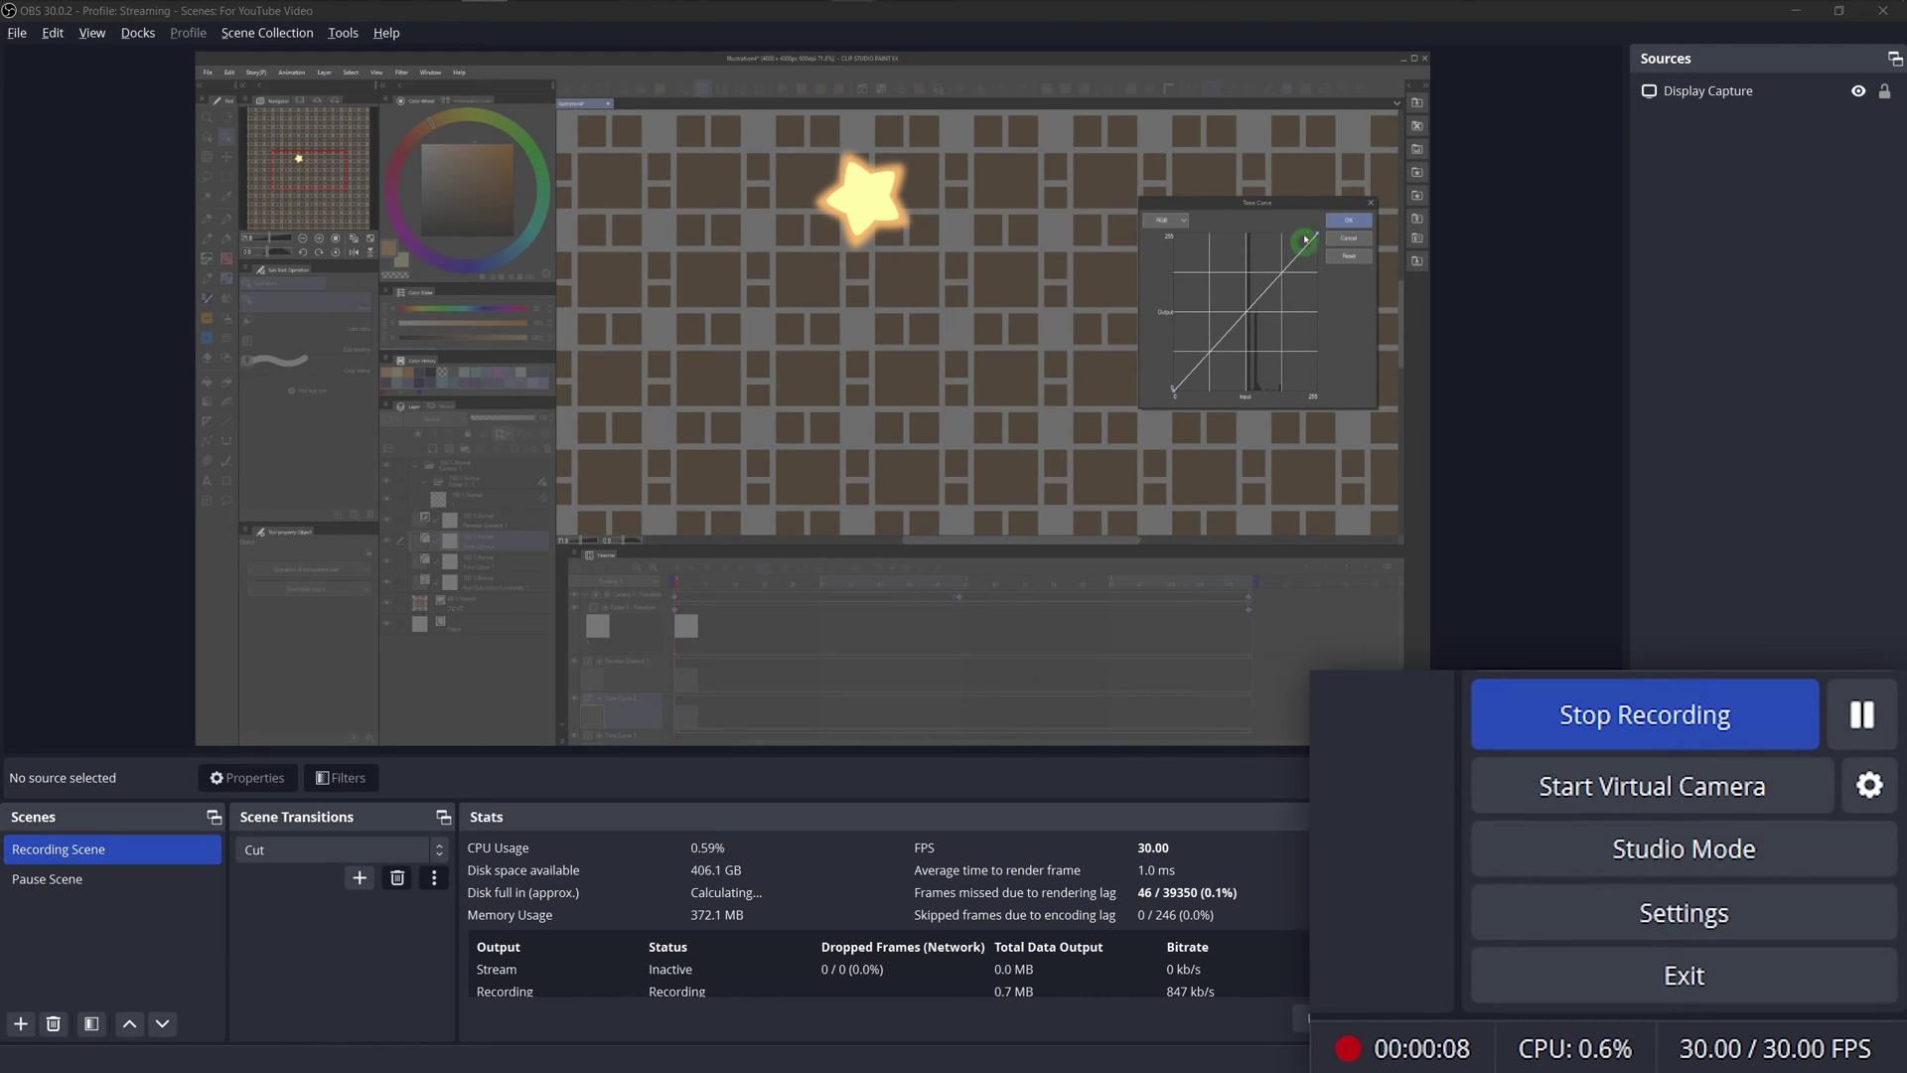
pyautogui.moveTo(1282, 206); pyautogui.dragTo(1087, 167)
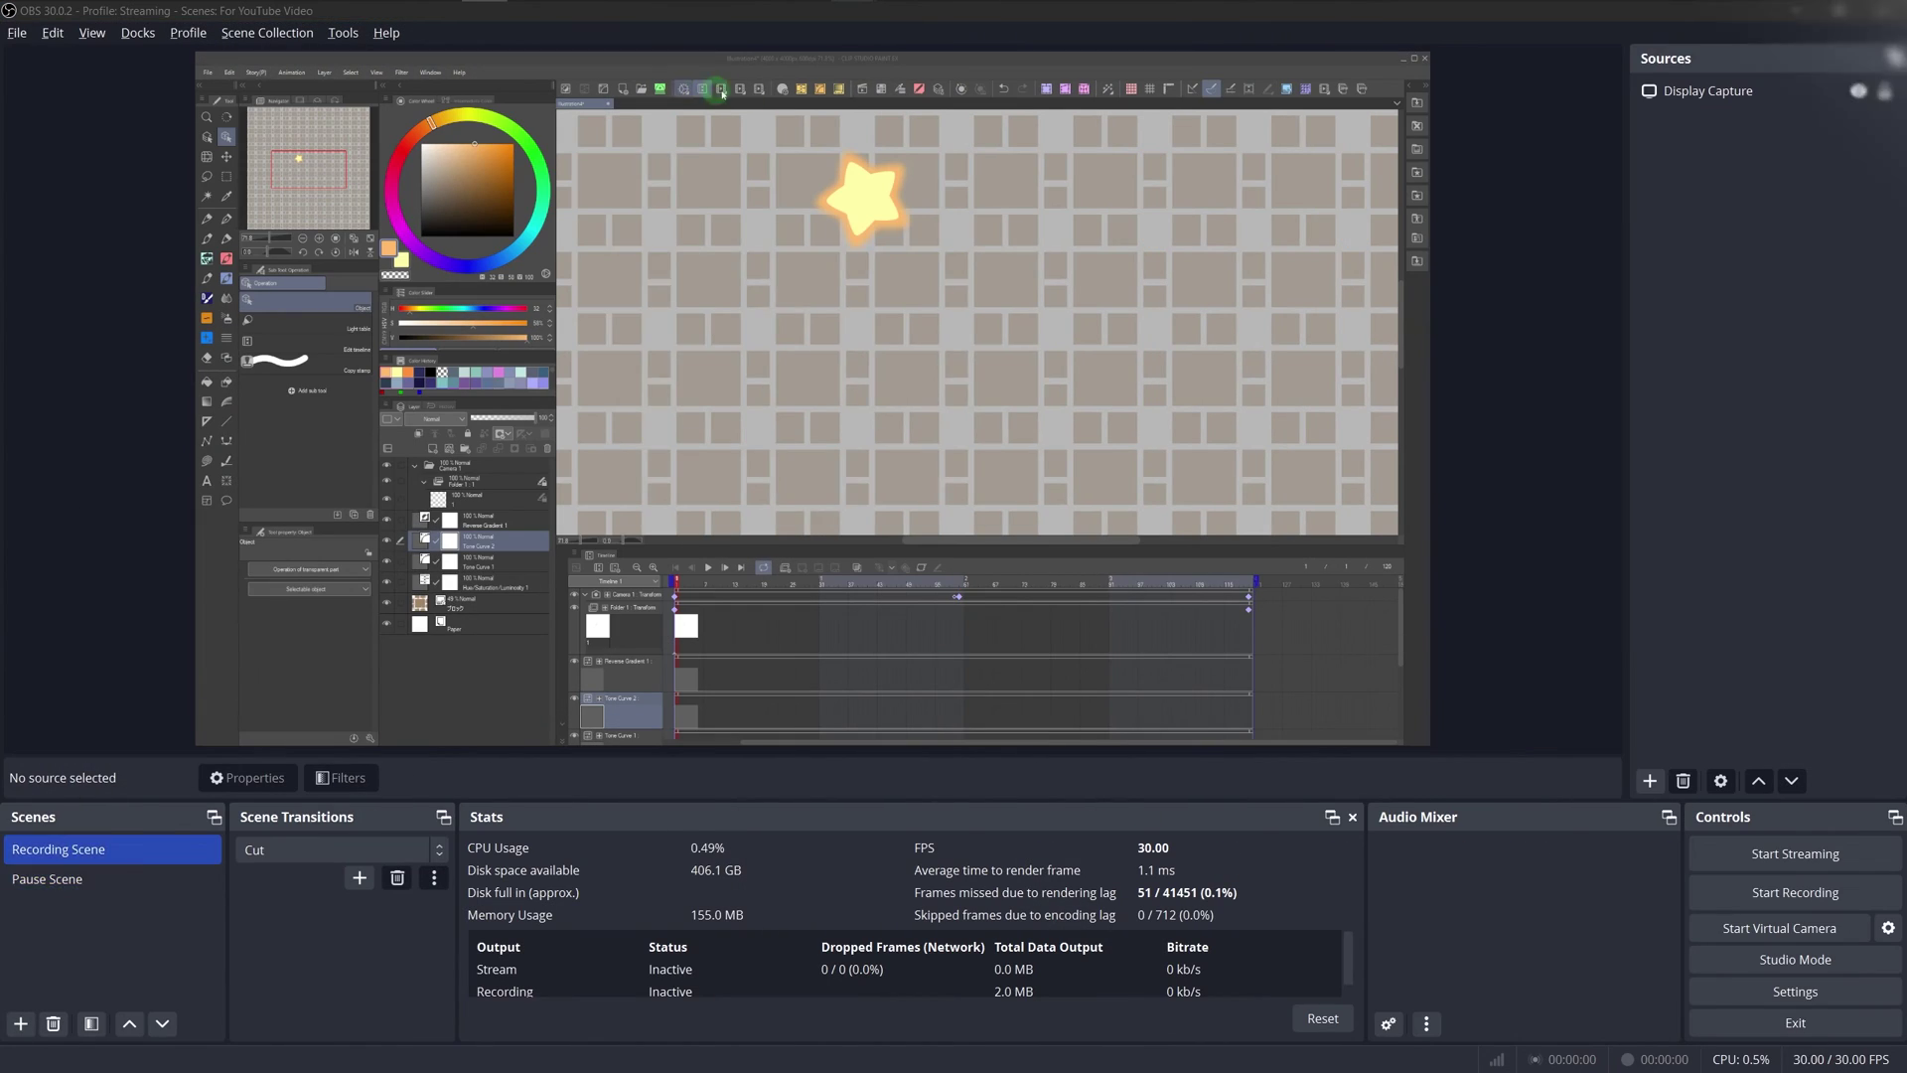
# - Add the Preferences window as a Recording Scene rule in the scene switcher
pyautogui.click(801, 90)
pyautogui.click(343, 33)
pyautogui.click(417, 109)
pyautogui.click(1239, 302)
pyautogui.click(945, 388)
pyautogui.click(556, 530)
pyautogui.click(1319, 773)
# - Add the Hue popup window as a fourth scene switcher rule
pyautogui.click(342, 33)
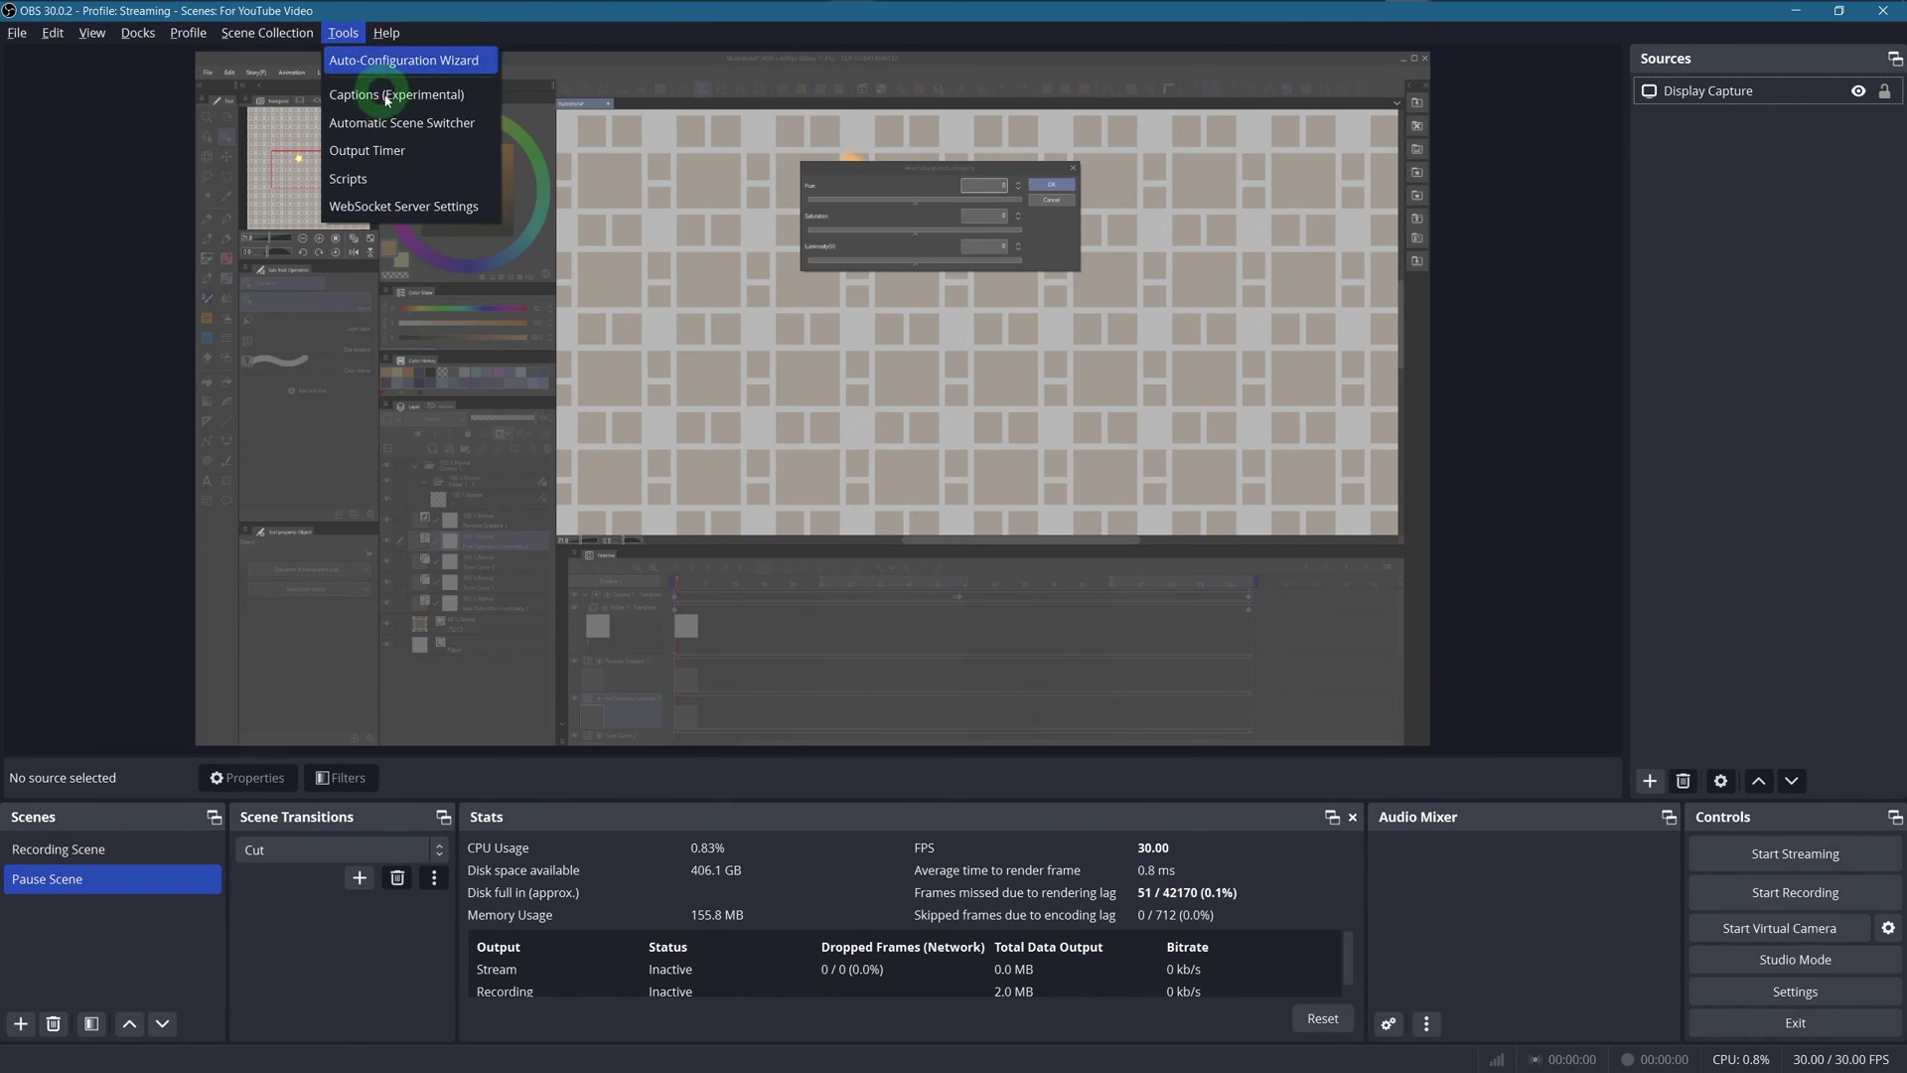
pyautogui.click(407, 56)
pyautogui.click(1061, 302)
pyautogui.click(669, 370)
pyautogui.click(557, 531)
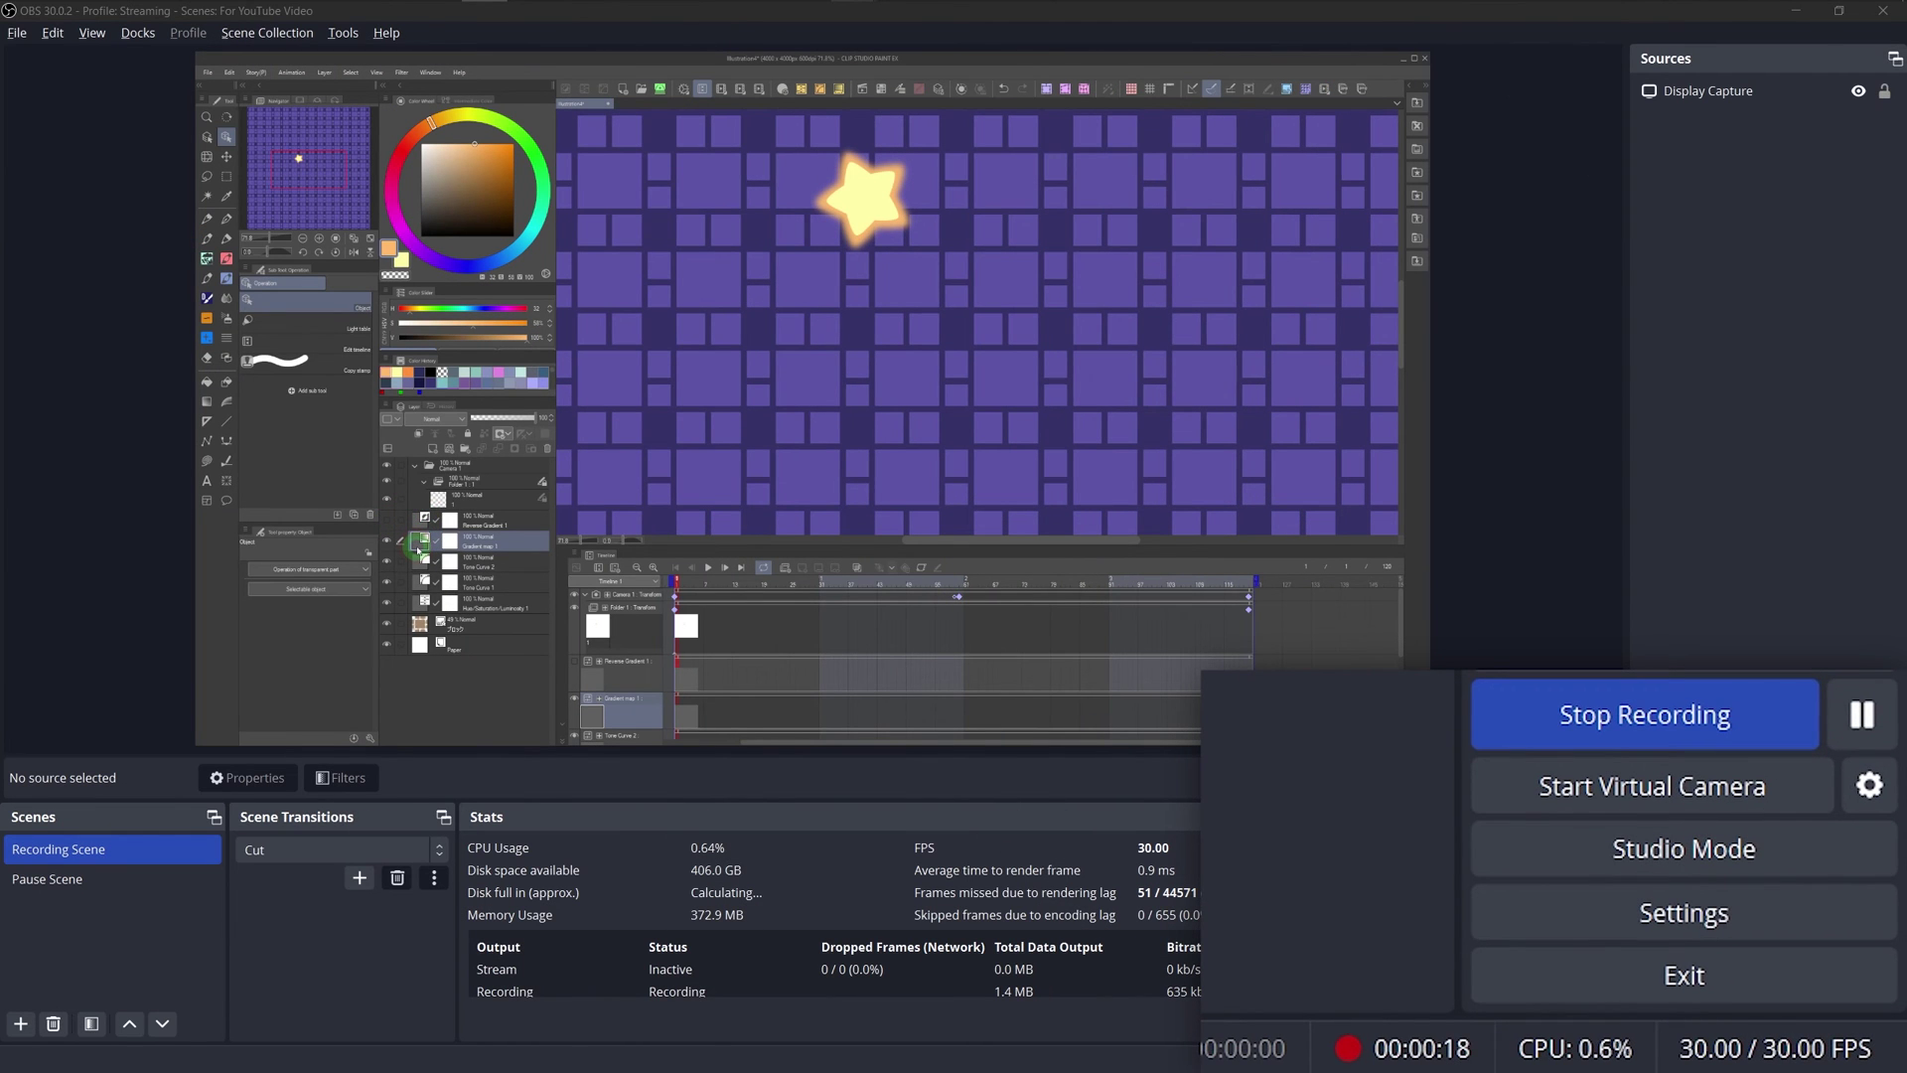
# - Resume recording and apply a gradient map, trying green and purple before settling on Somber Shade
pyautogui.doubleClick(424, 543)
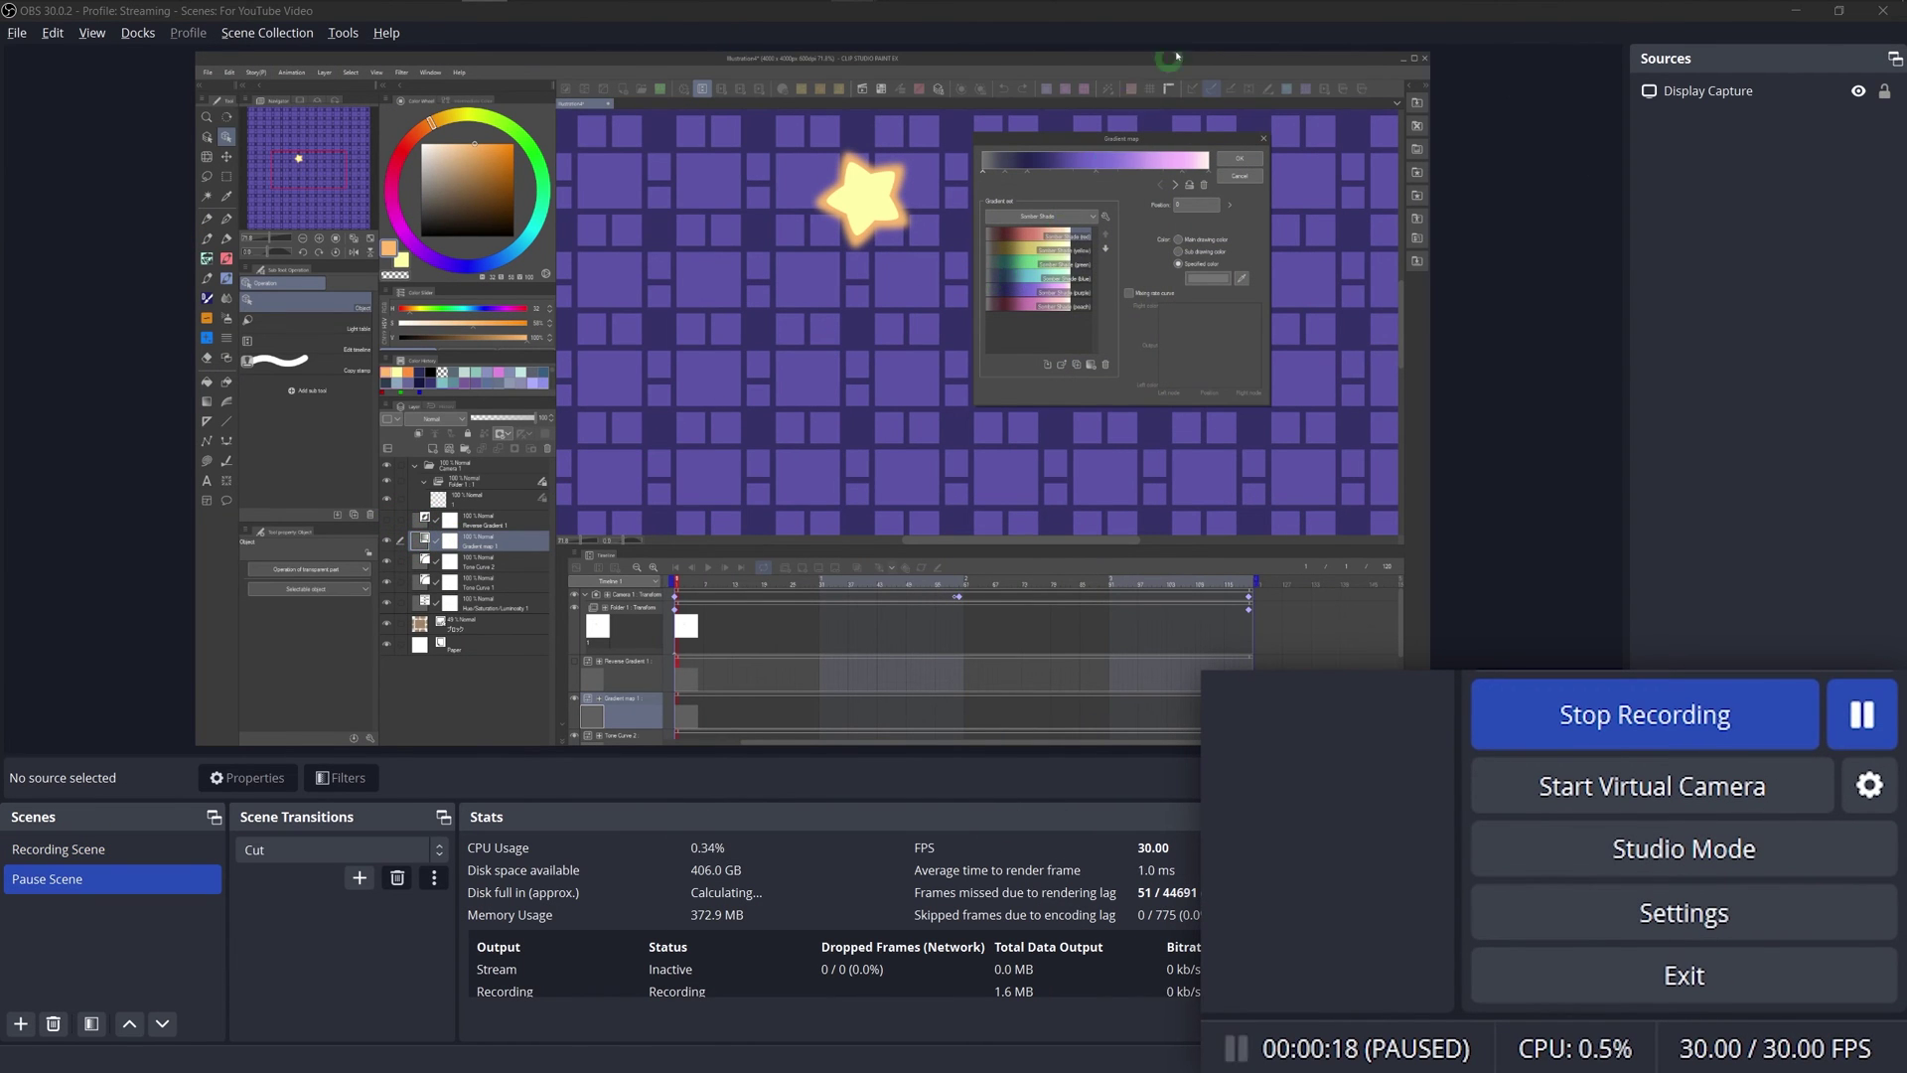
pyautogui.click(1866, 720)
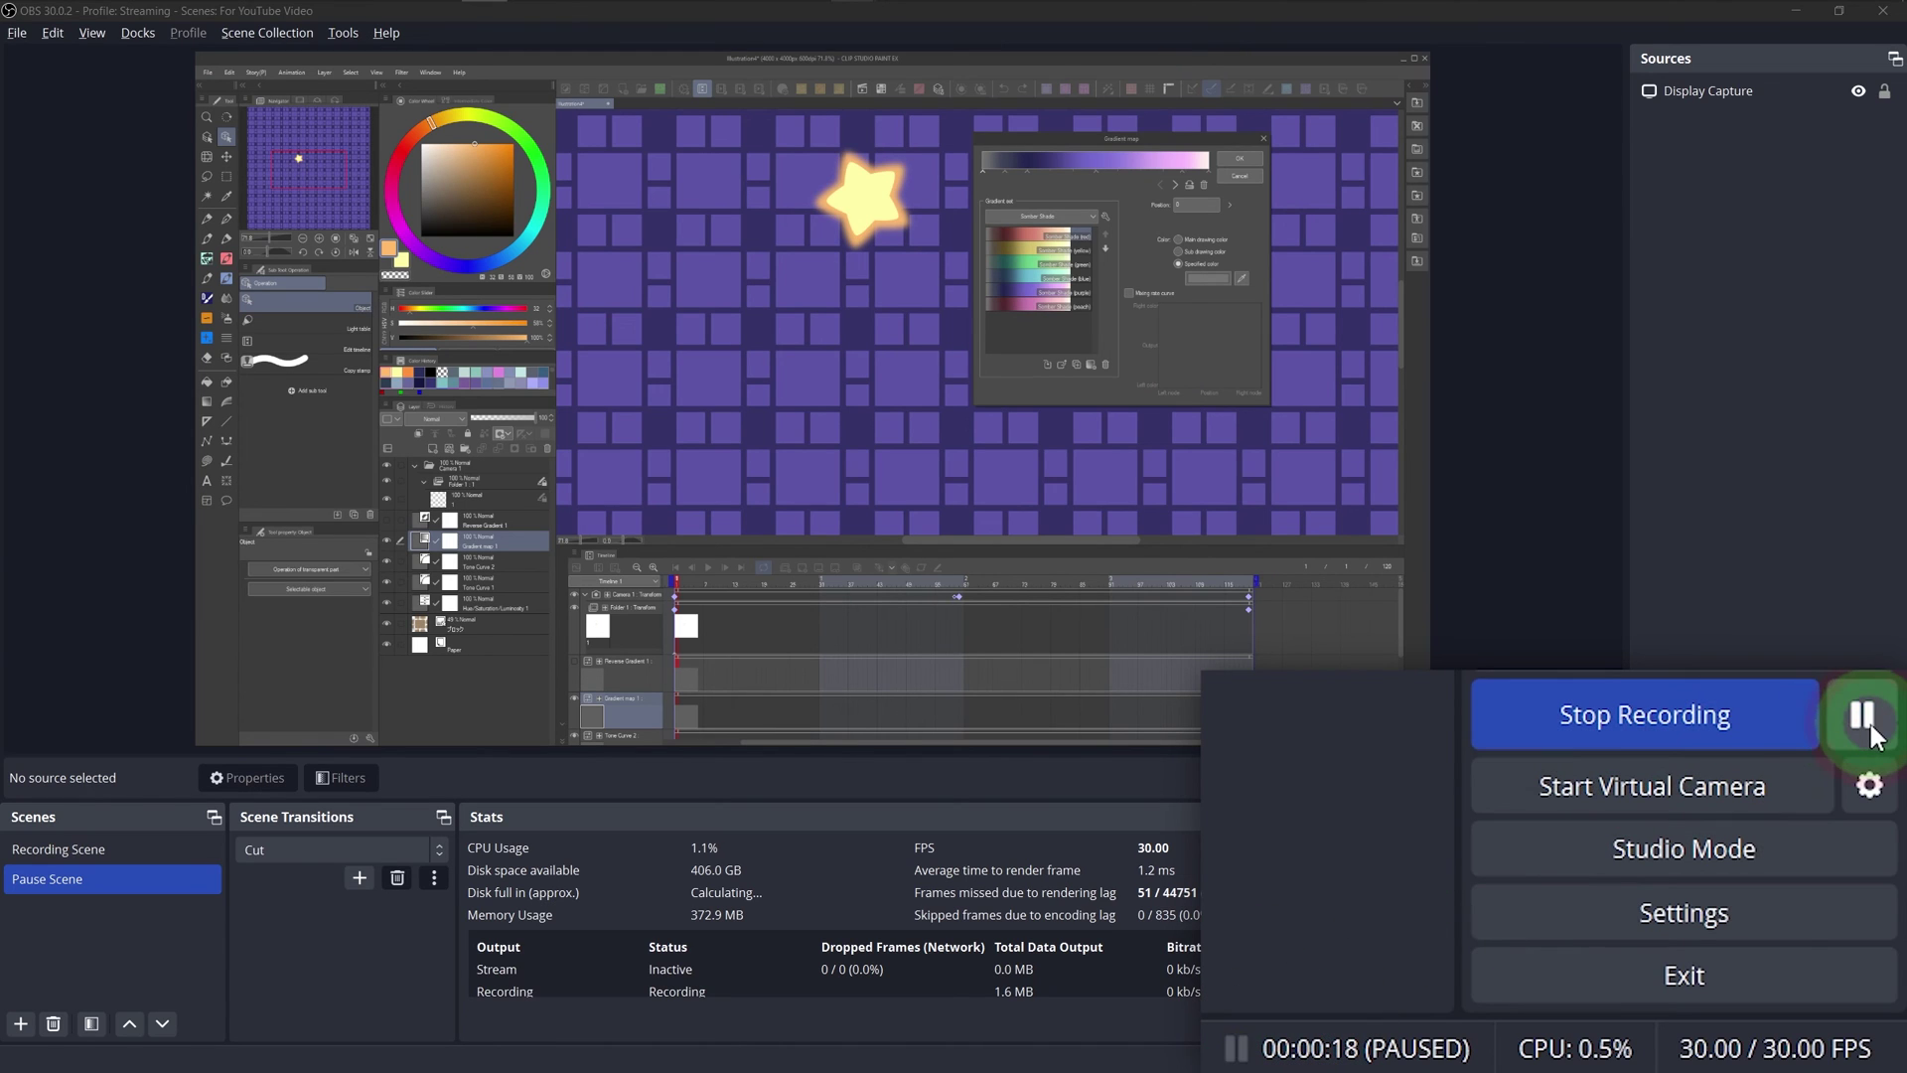
pyautogui.click(1034, 261)
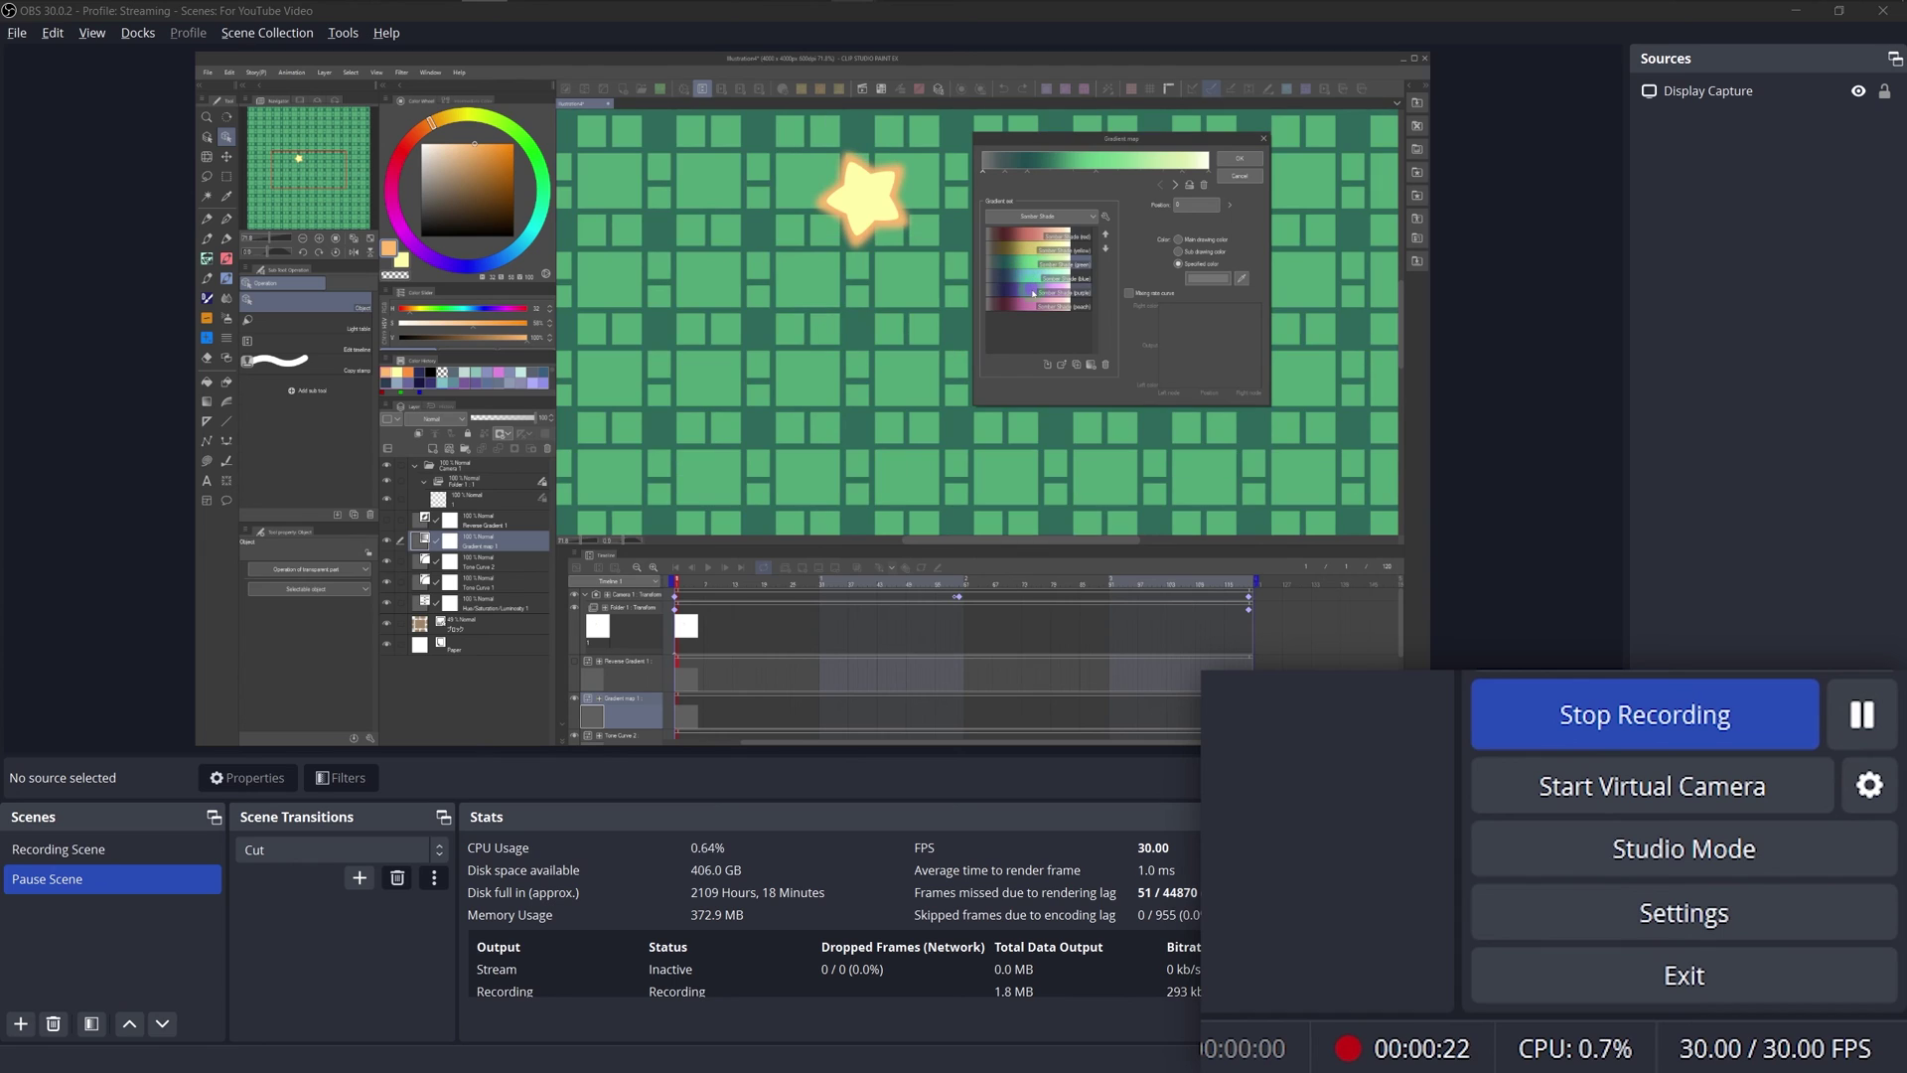
pyautogui.click(1034, 294)
pyautogui.click(1034, 307)
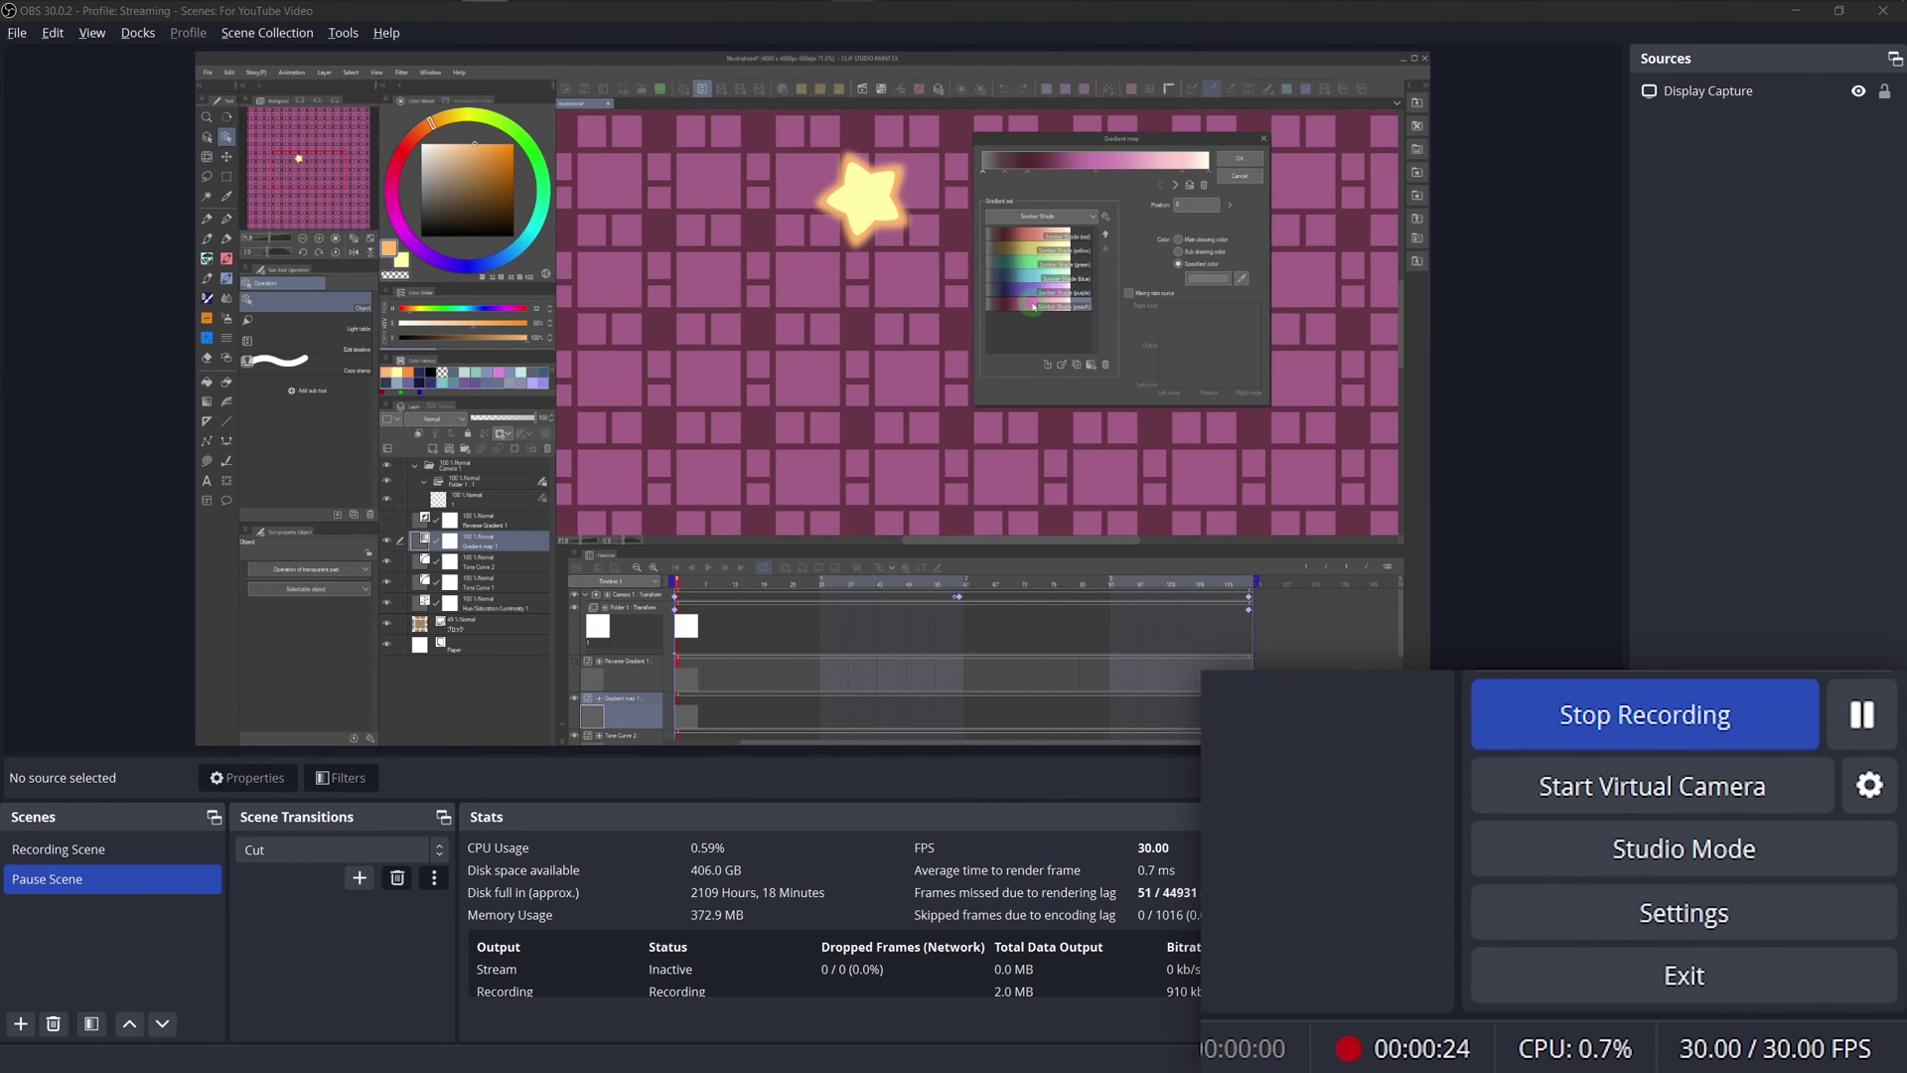
pyautogui.click(1239, 161)
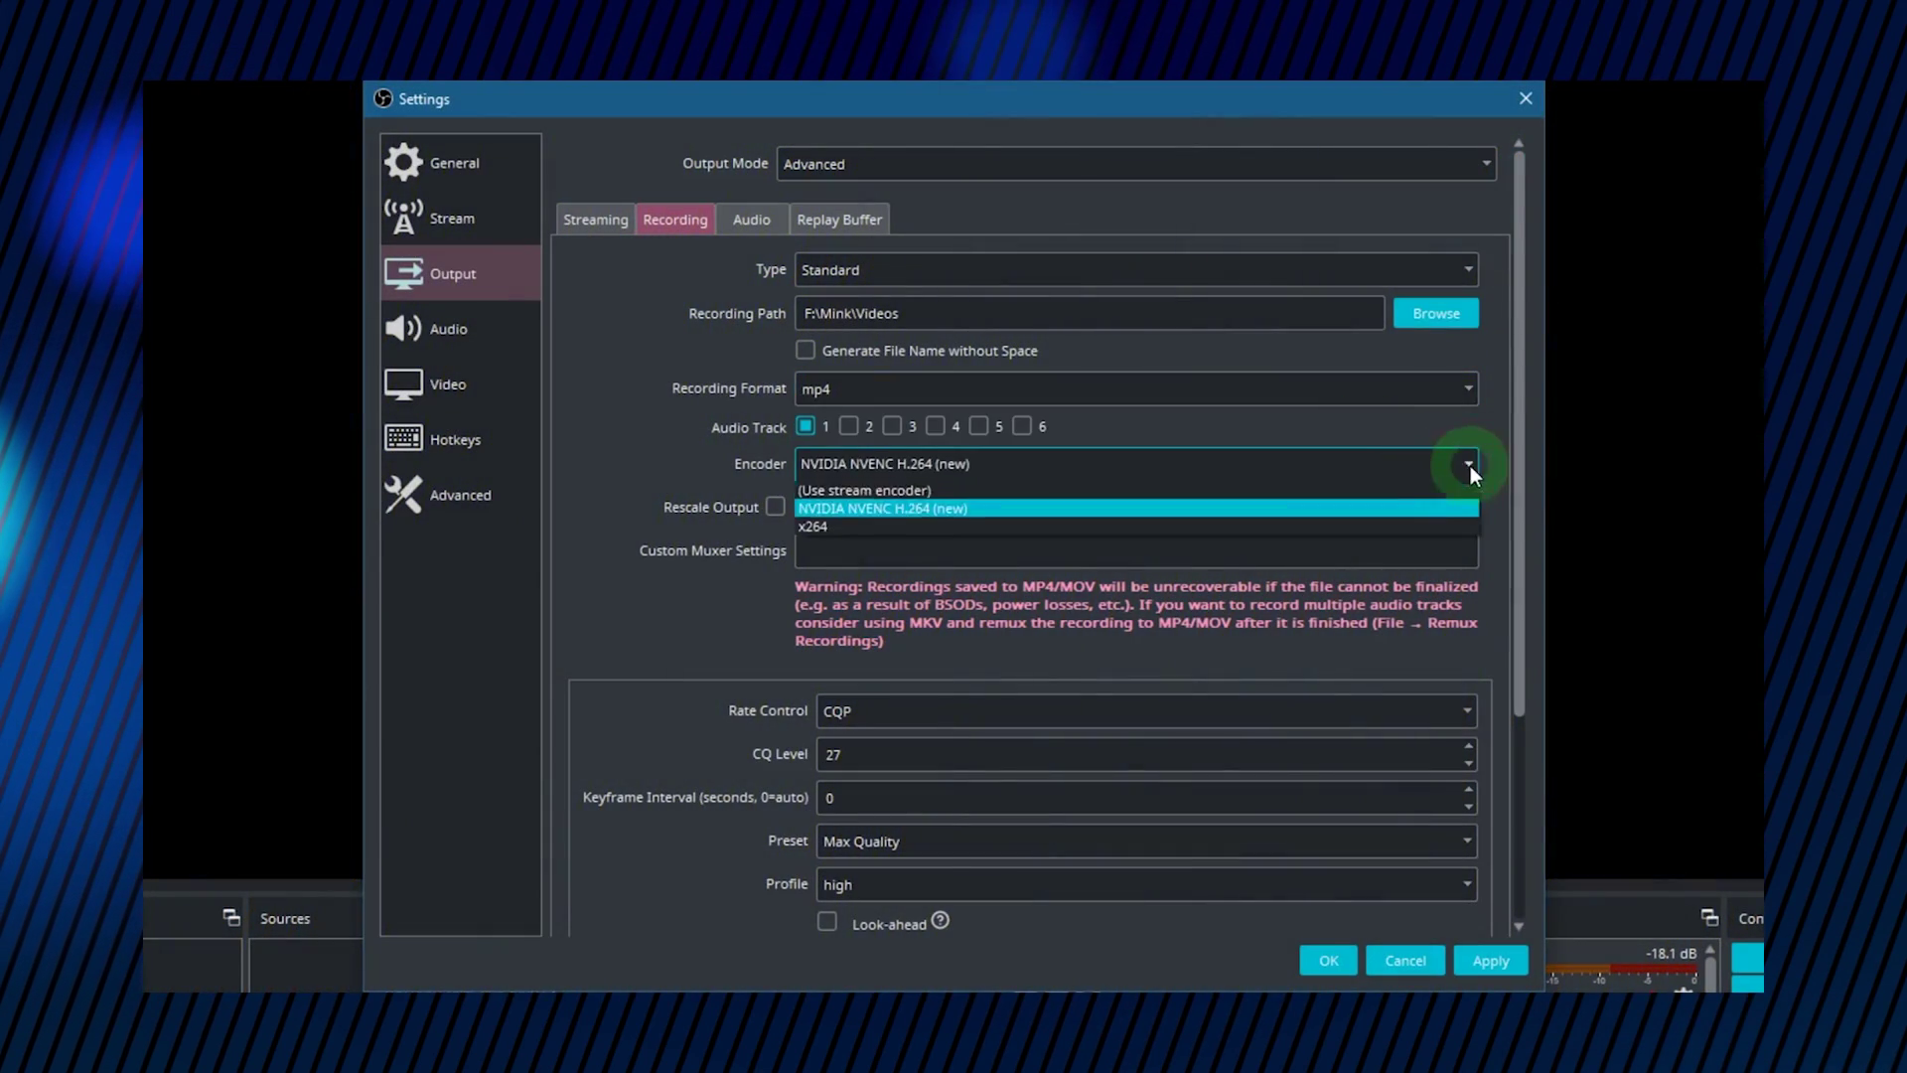
# - Set the recording encoder to NVIDIA NVENC H.264 (new), with rescaling off and CQP rate control
pyautogui.click(1369, 502)
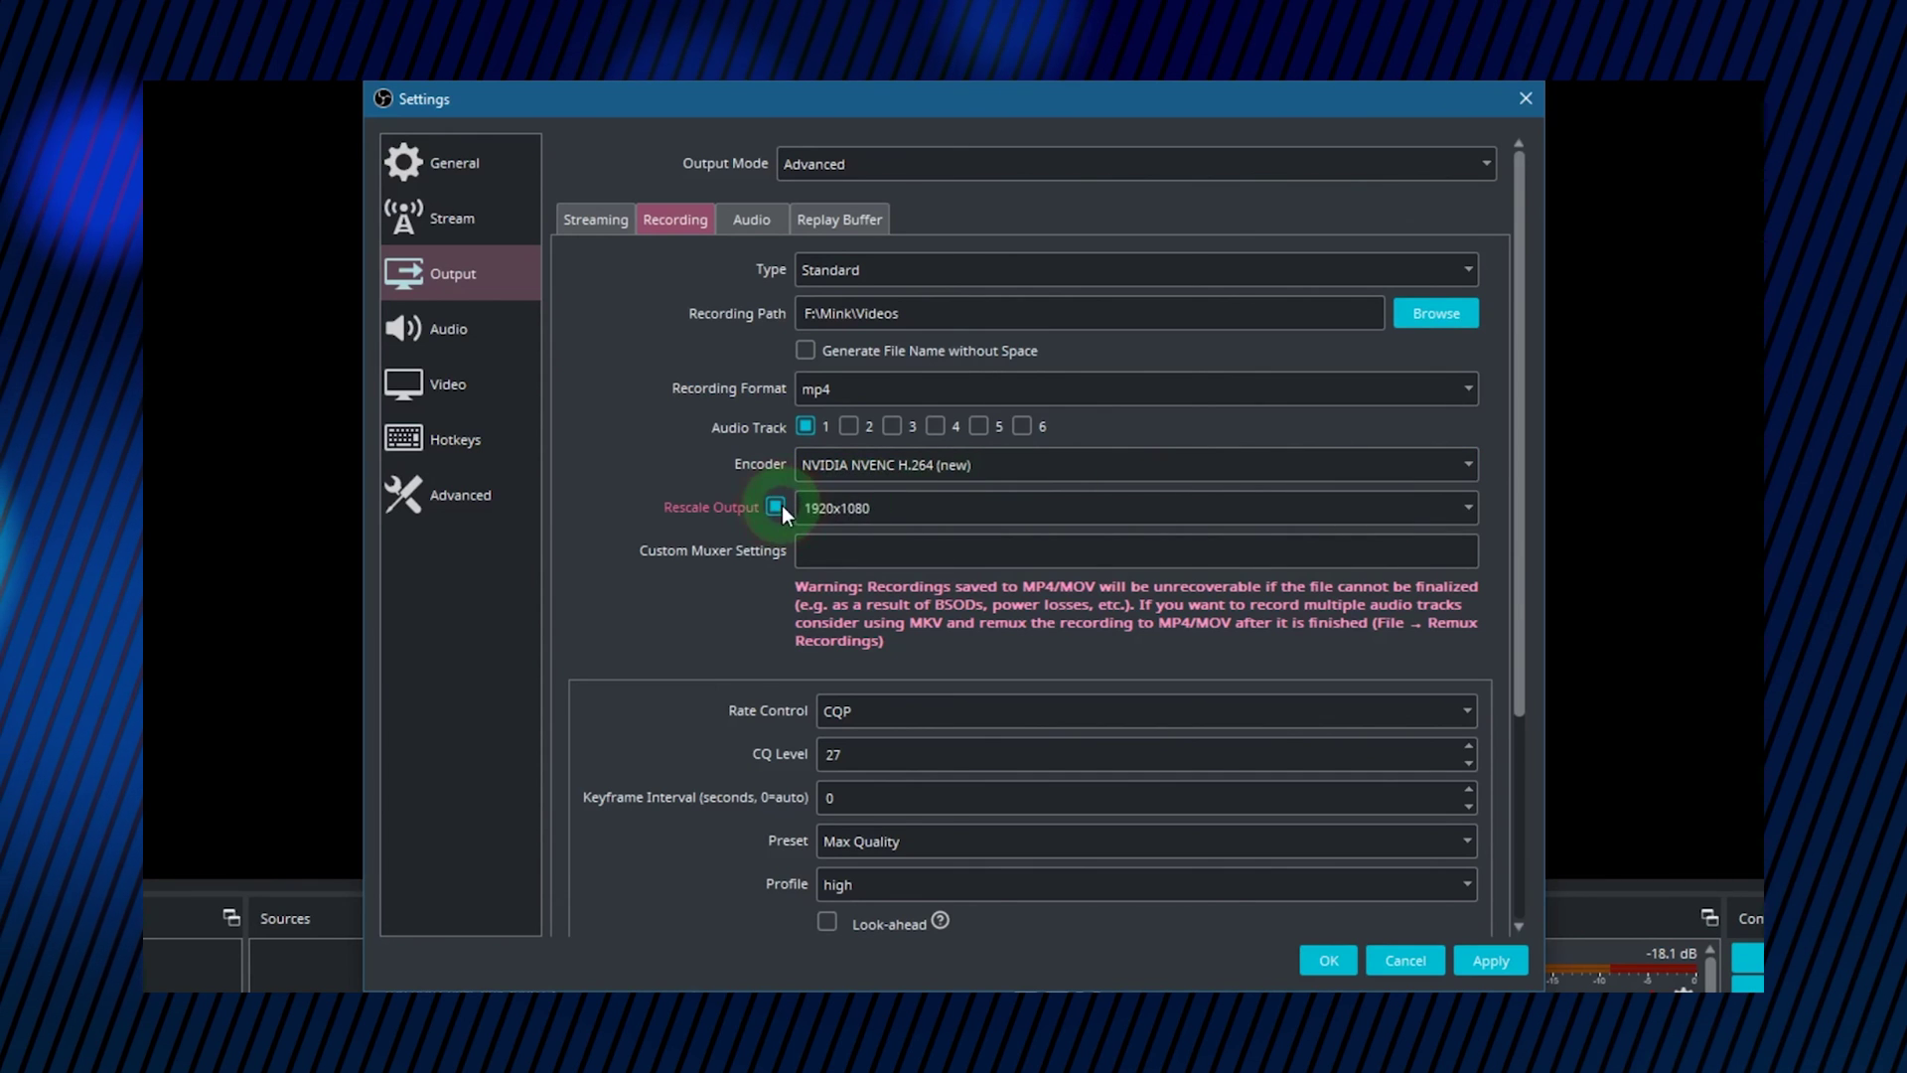
pyautogui.click(993, 507)
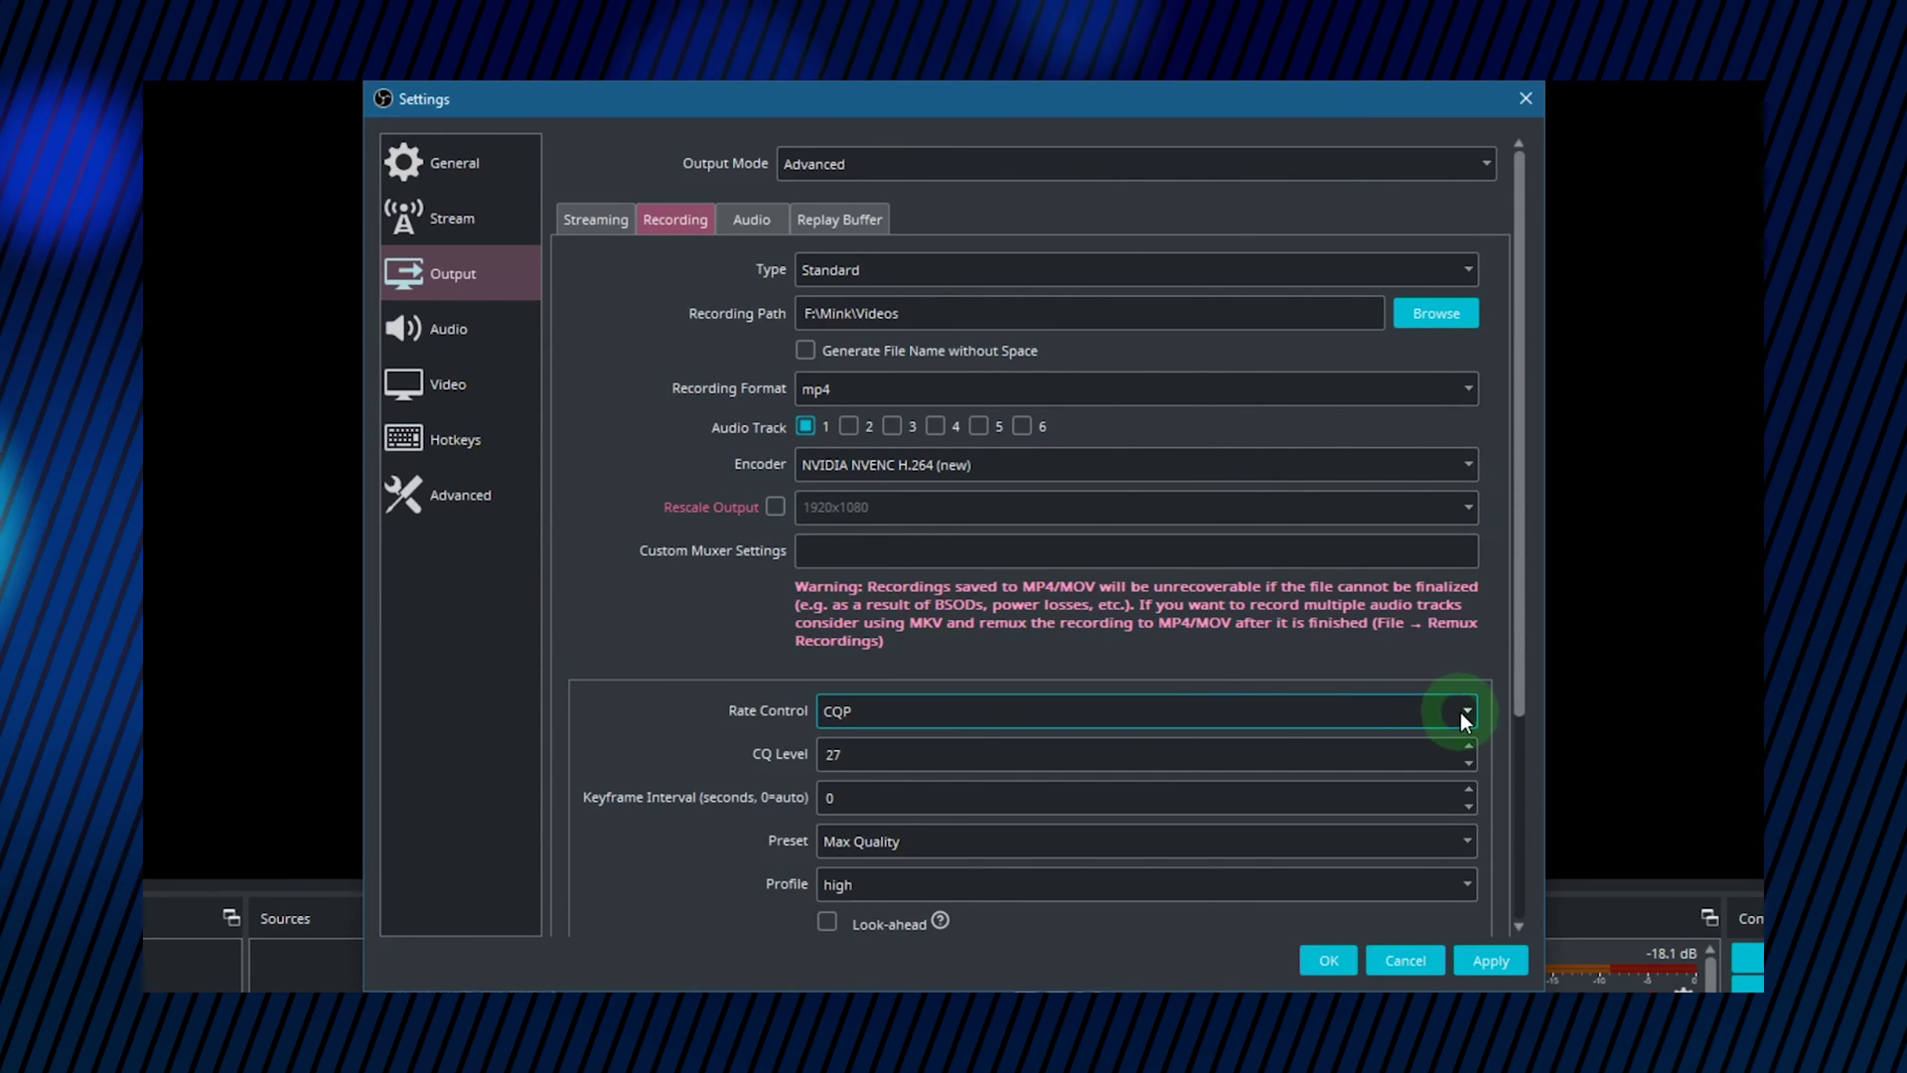
pyautogui.click(1460, 712)
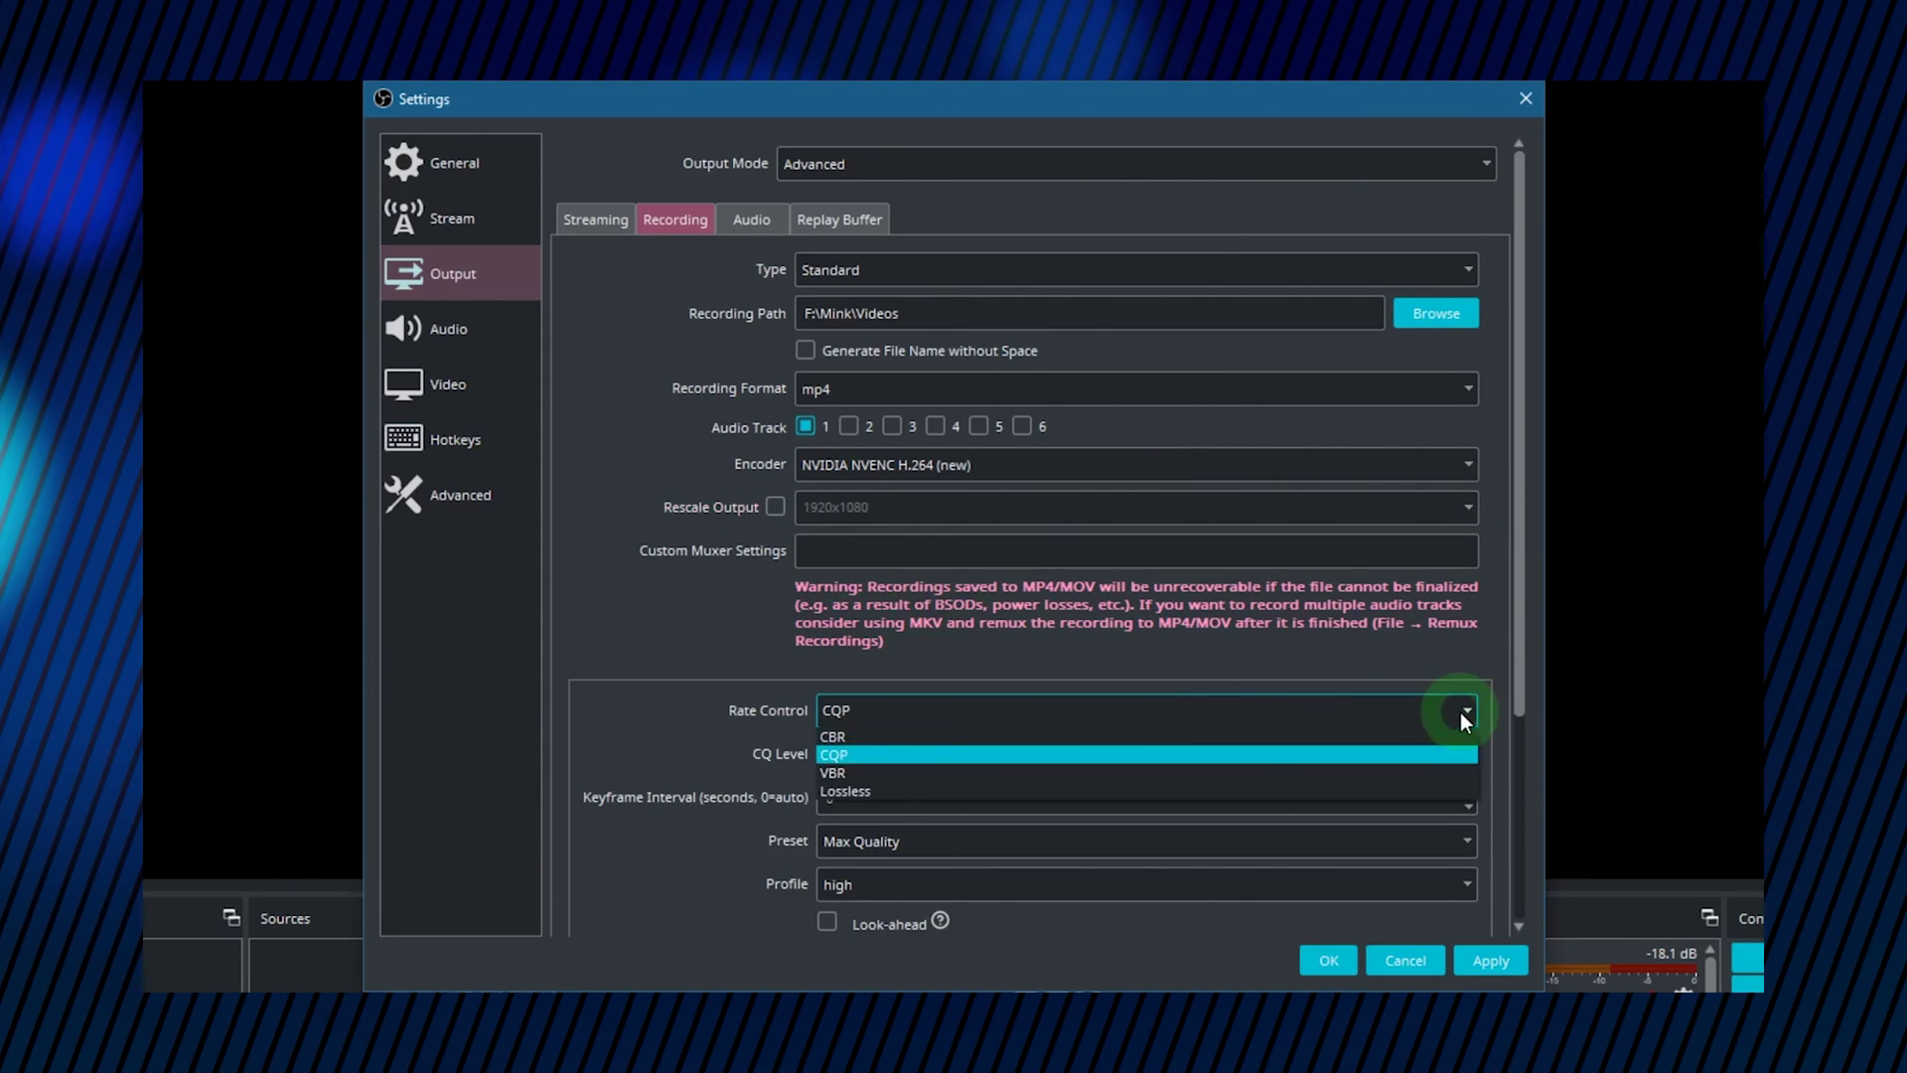
pyautogui.click(1302, 755)
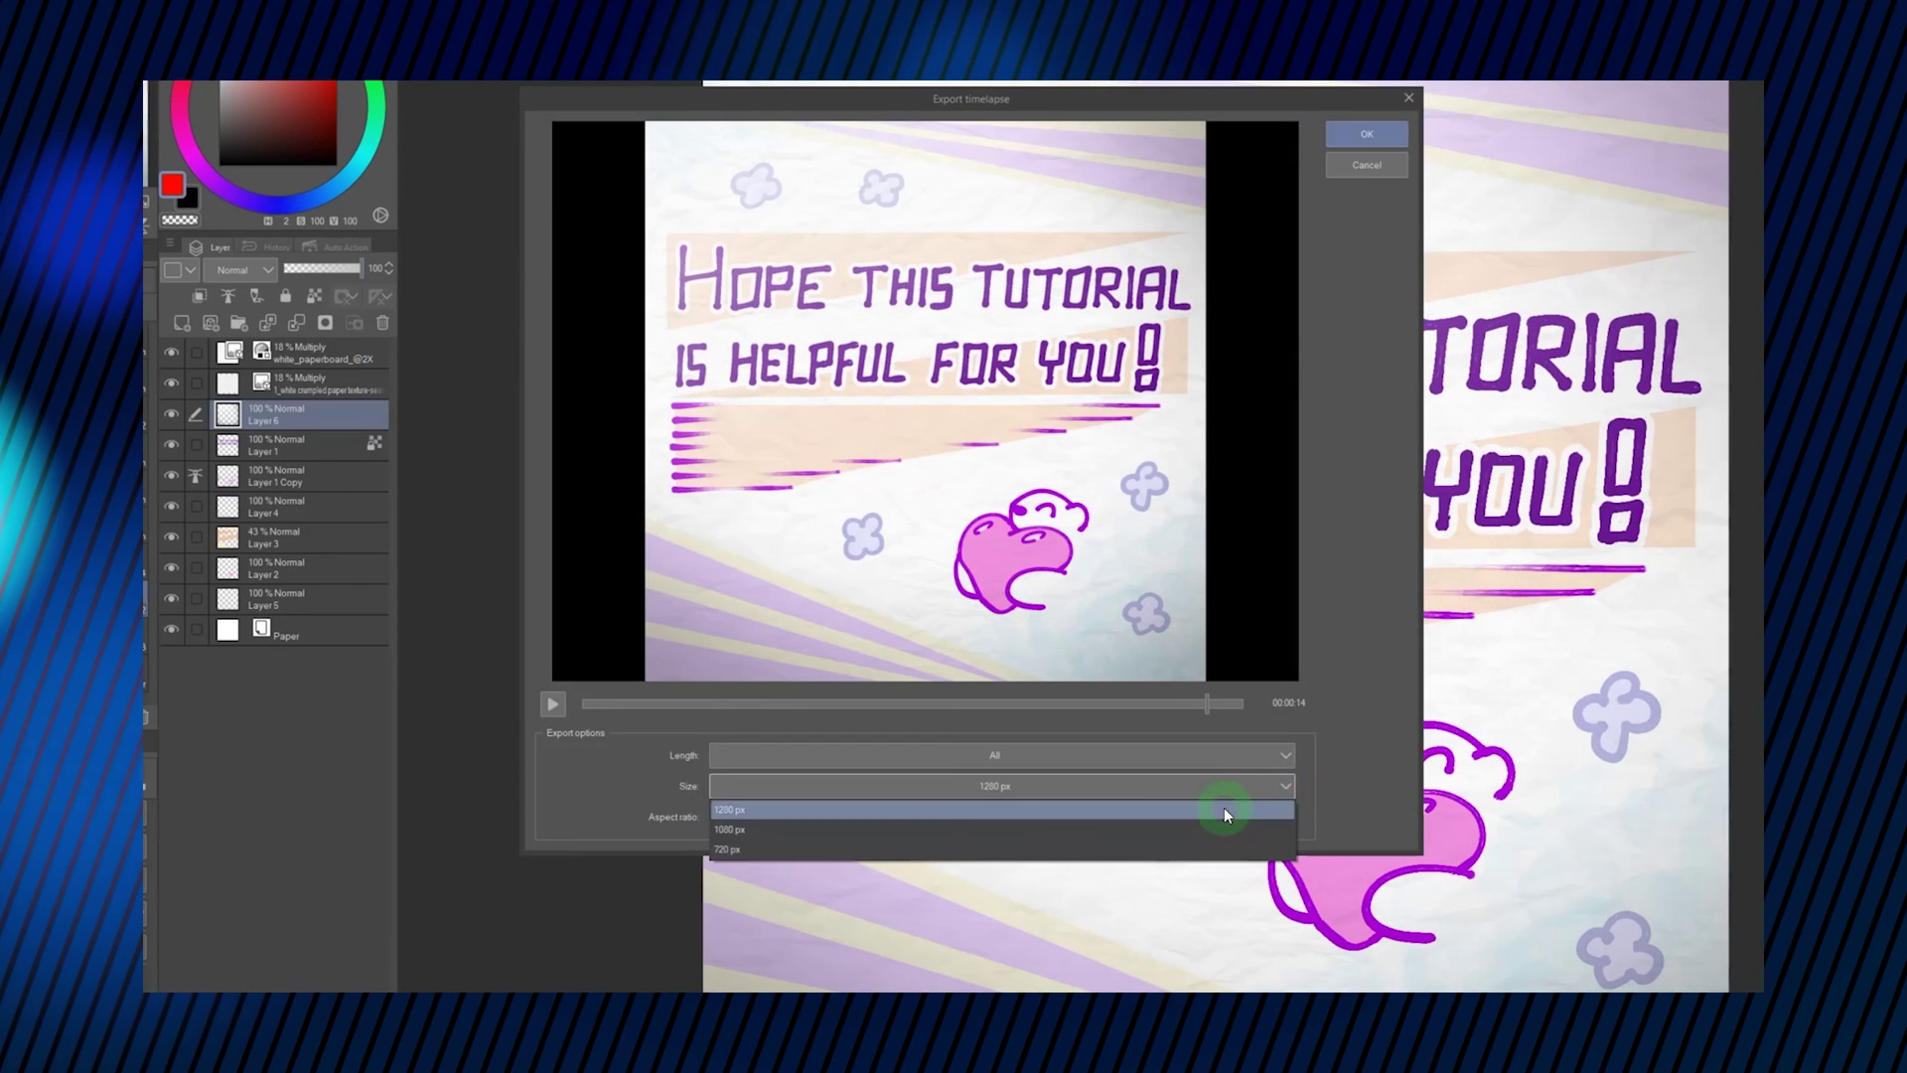
# - Set the timelapse export aspect ratio to 16:9
pyautogui.click(1224, 808)
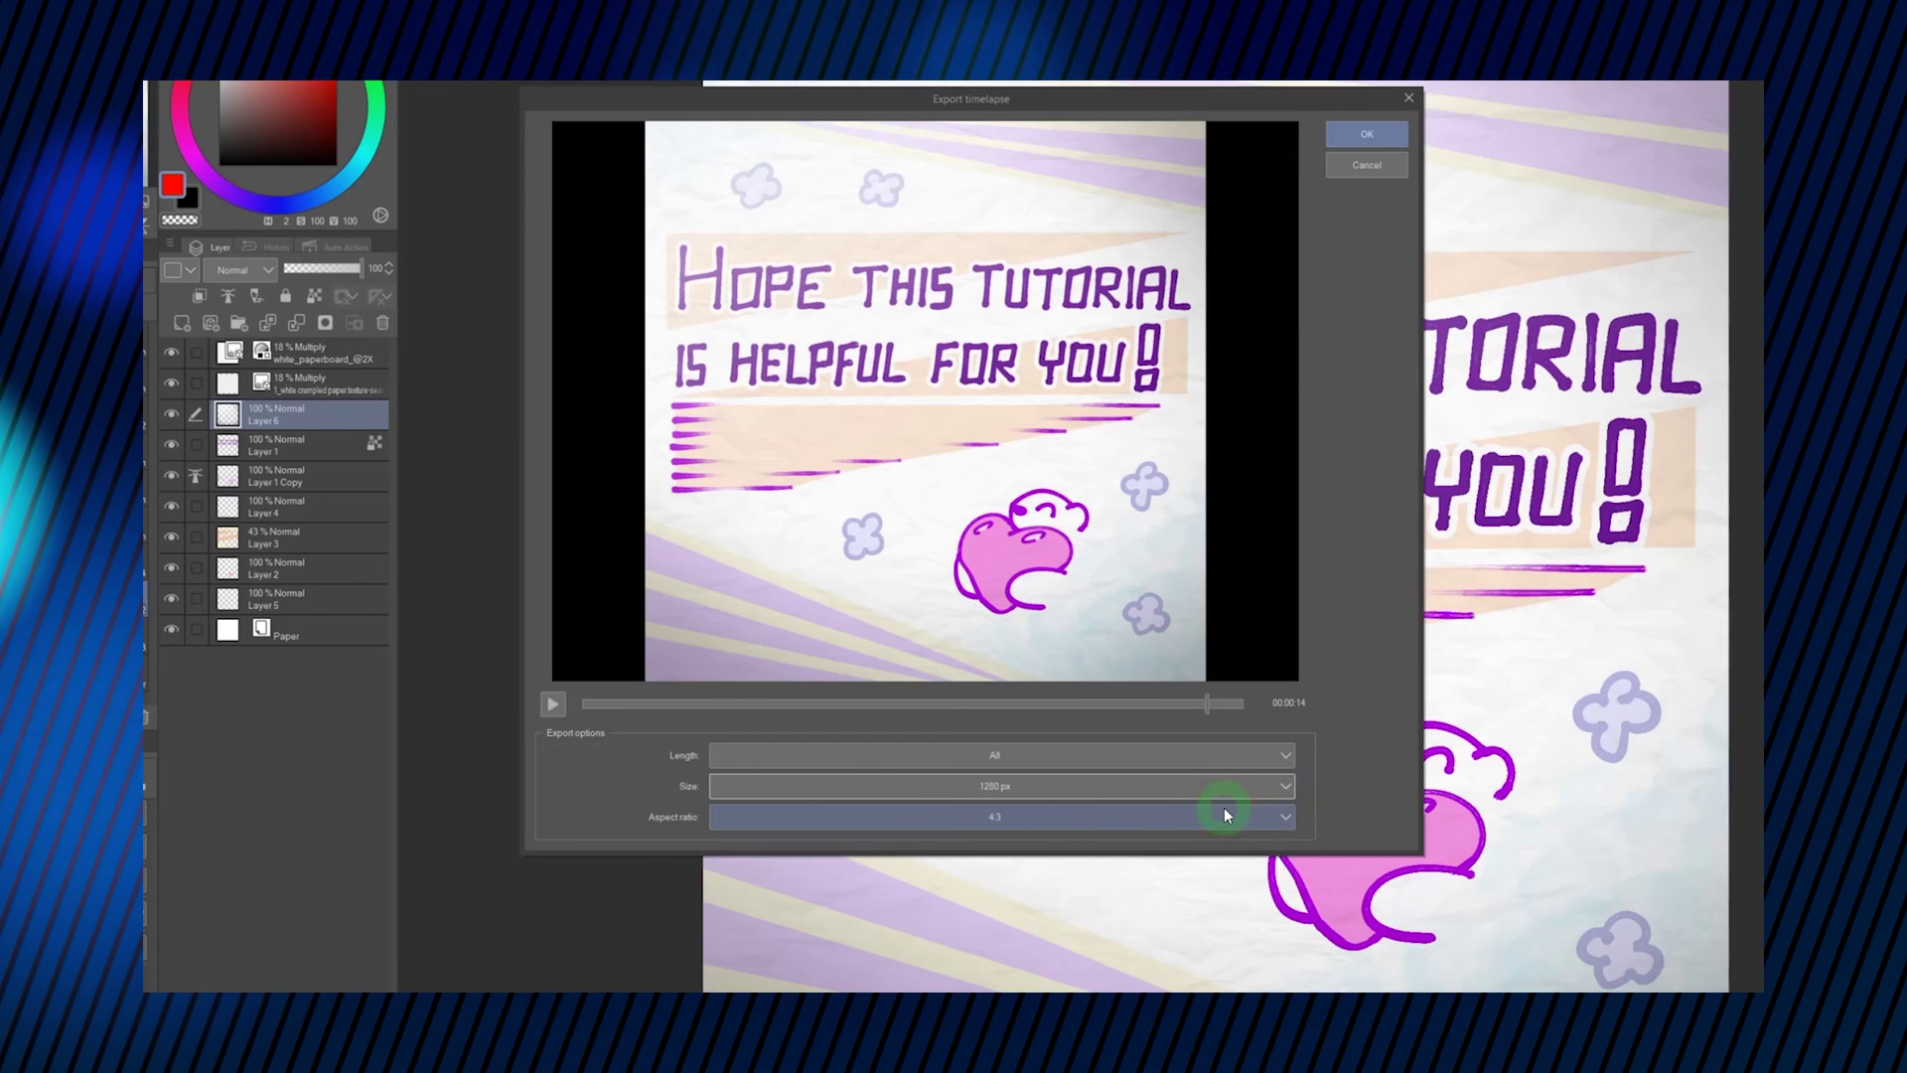
pyautogui.scroll(-4, 1225, 808)
pyautogui.click(1235, 817)
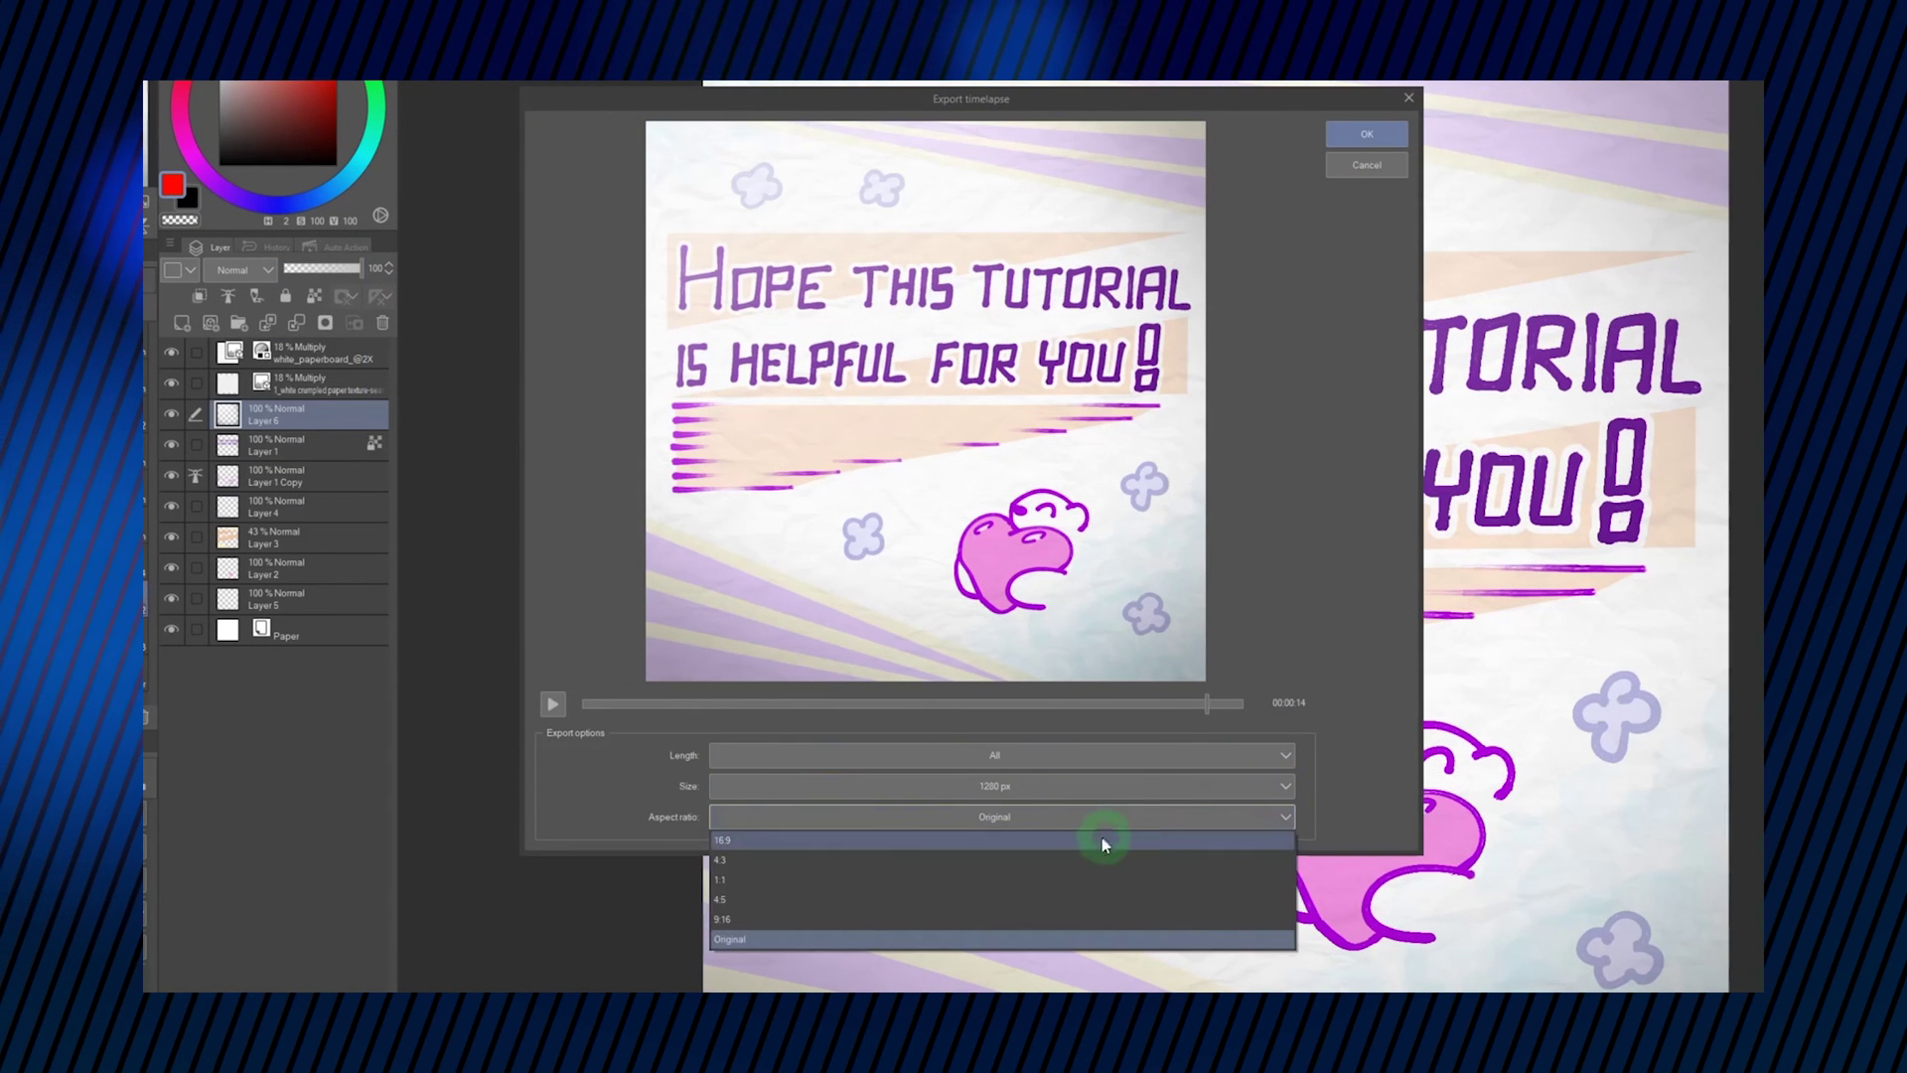
pyautogui.click(1023, 845)
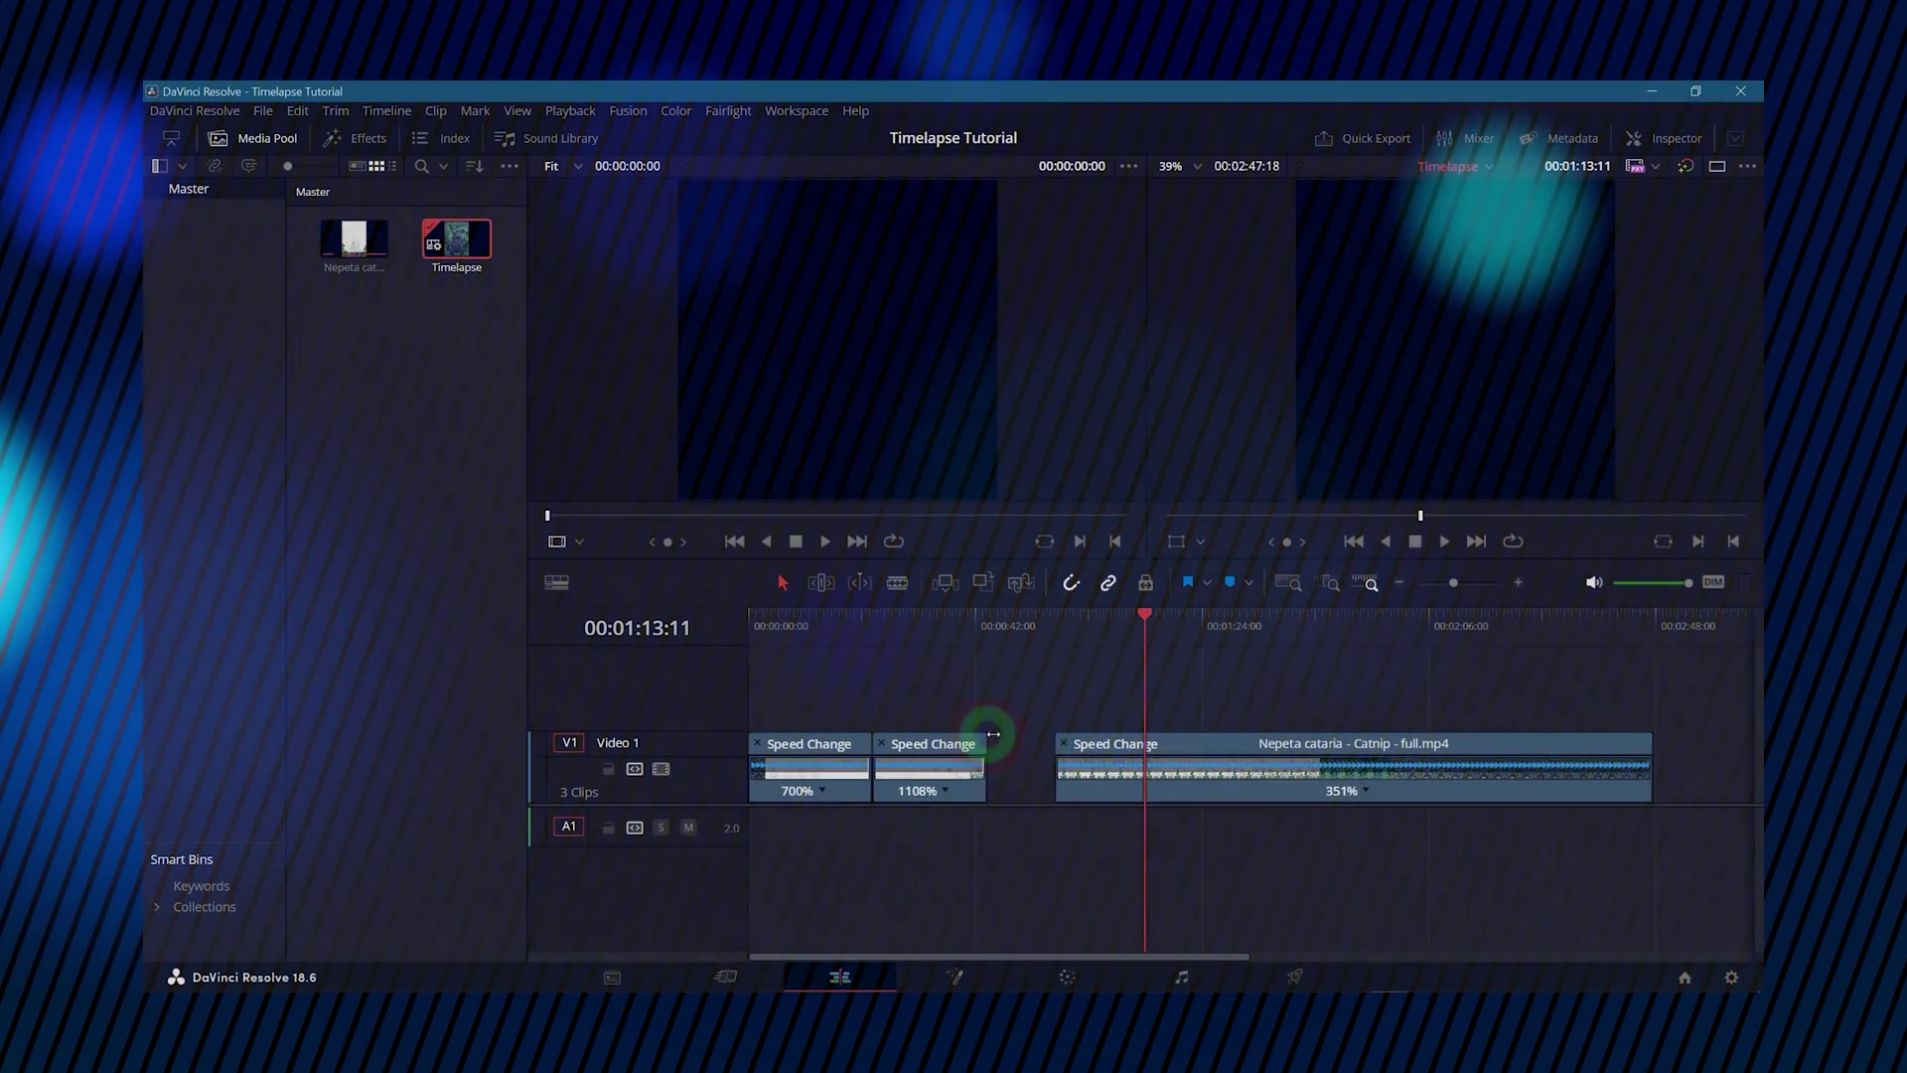
# - Trim the sped-up clips and close gaps, reposition the title, and lower the music to about -13 dB
pyautogui.moveTo(997, 733); pyautogui.dragTo(1045, 742)
pyautogui.moveTo(1648, 735); pyautogui.dragTo(1472, 744)
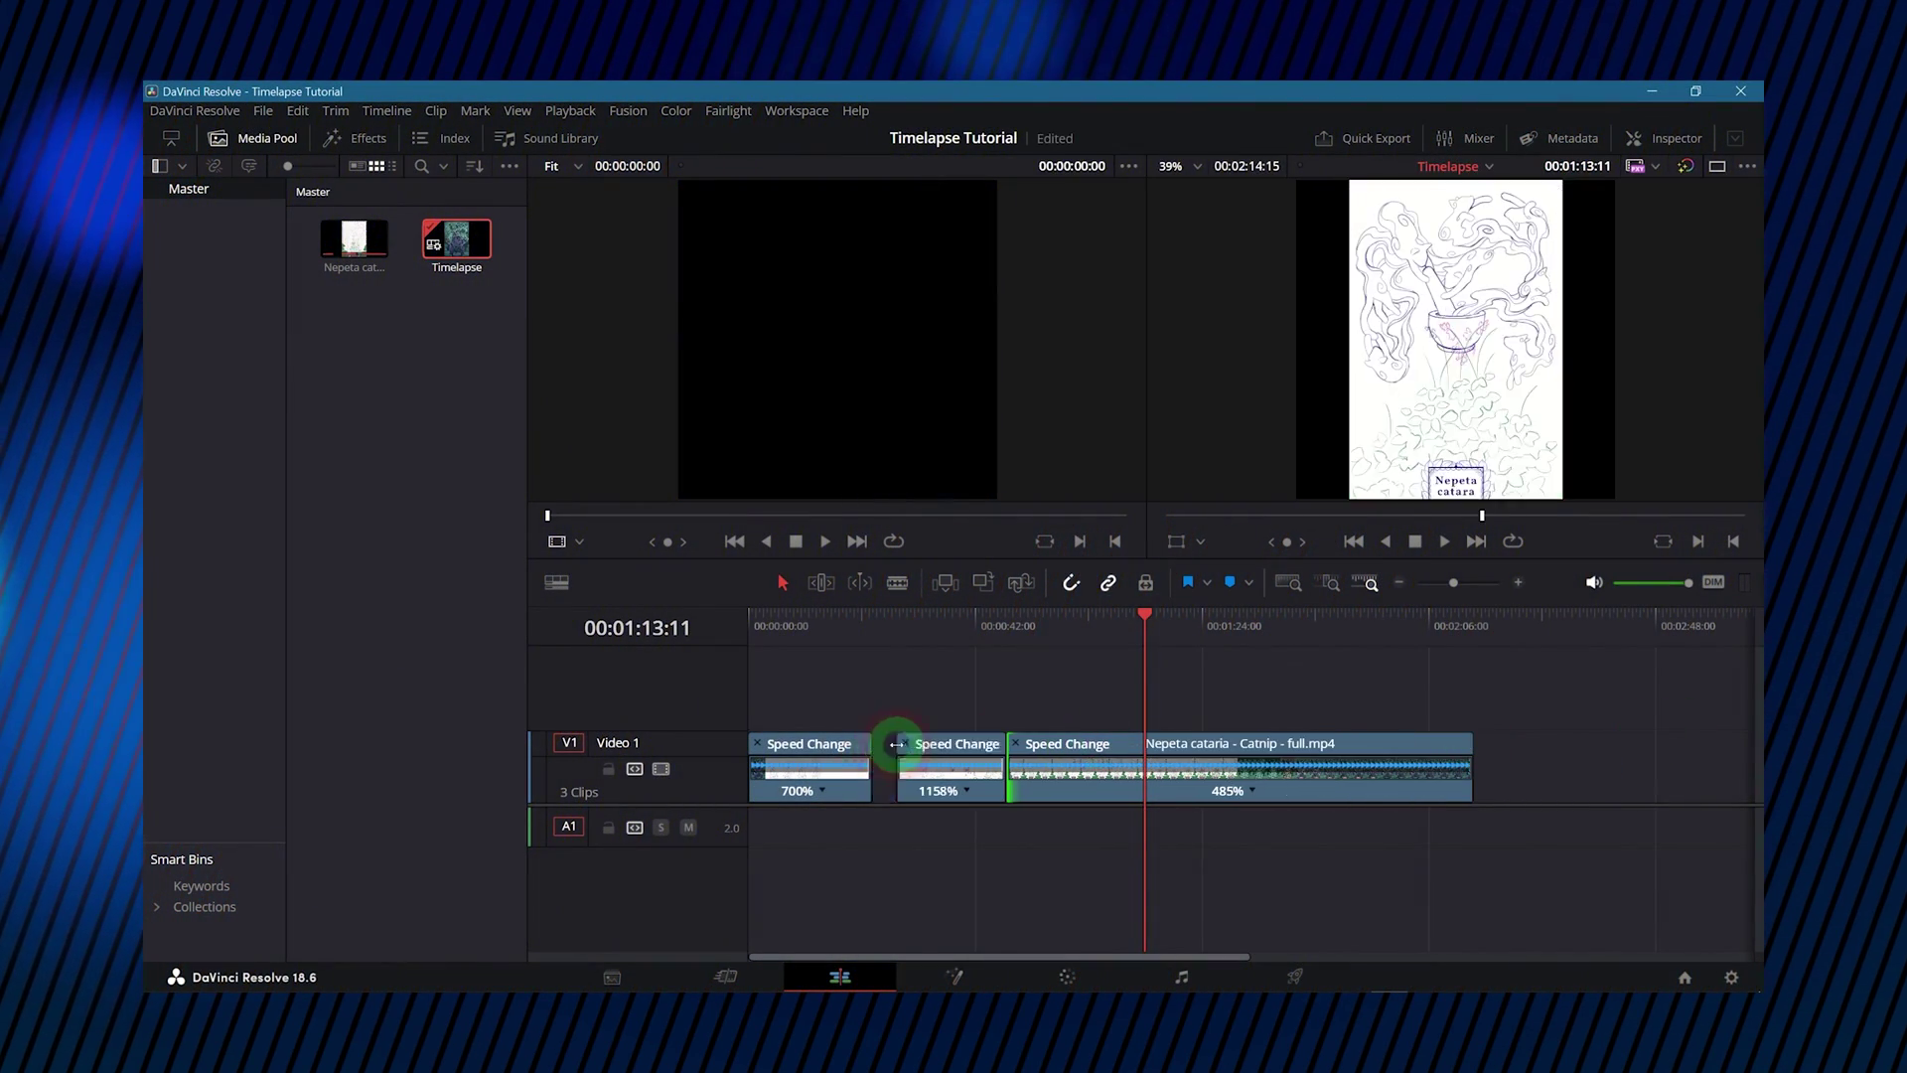
pyautogui.moveTo(897, 745); pyautogui.dragTo(872, 746)
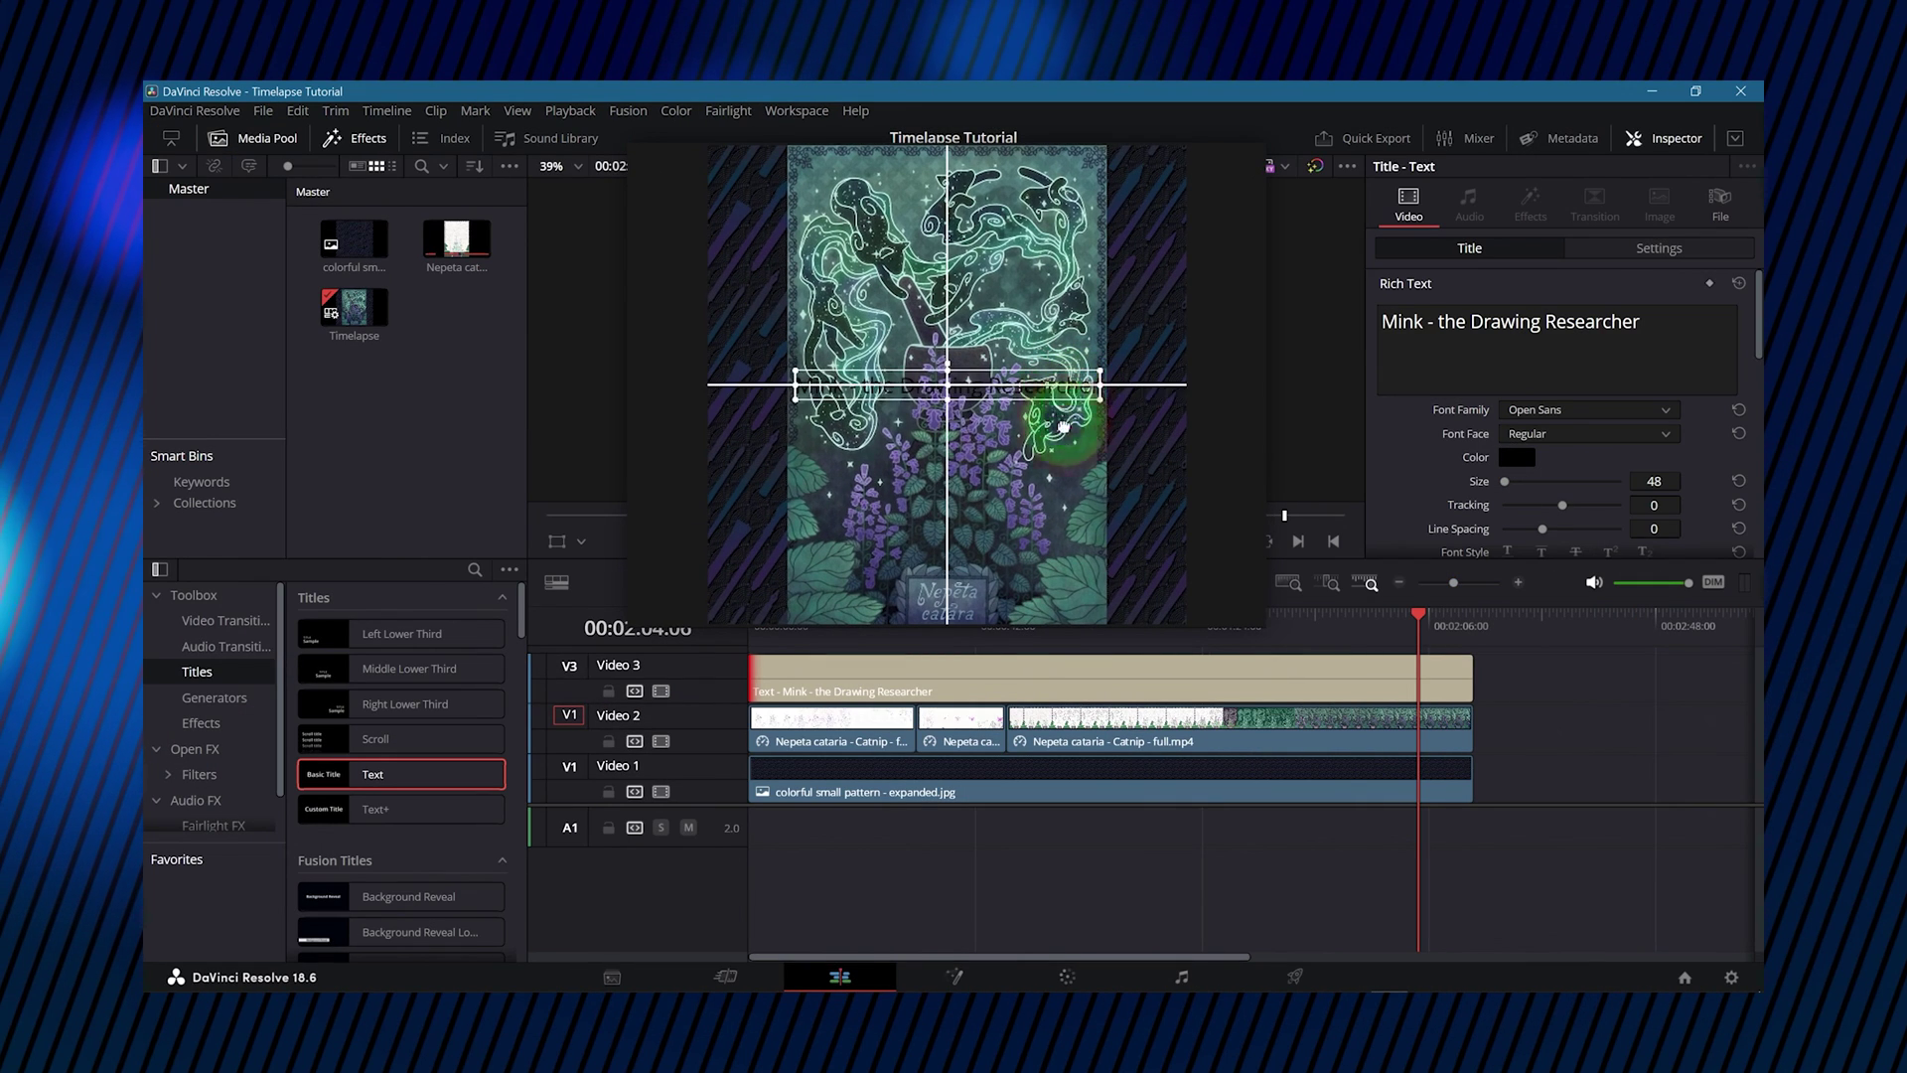
pyautogui.moveTo(1064, 484); pyautogui.dragTo(988, 487)
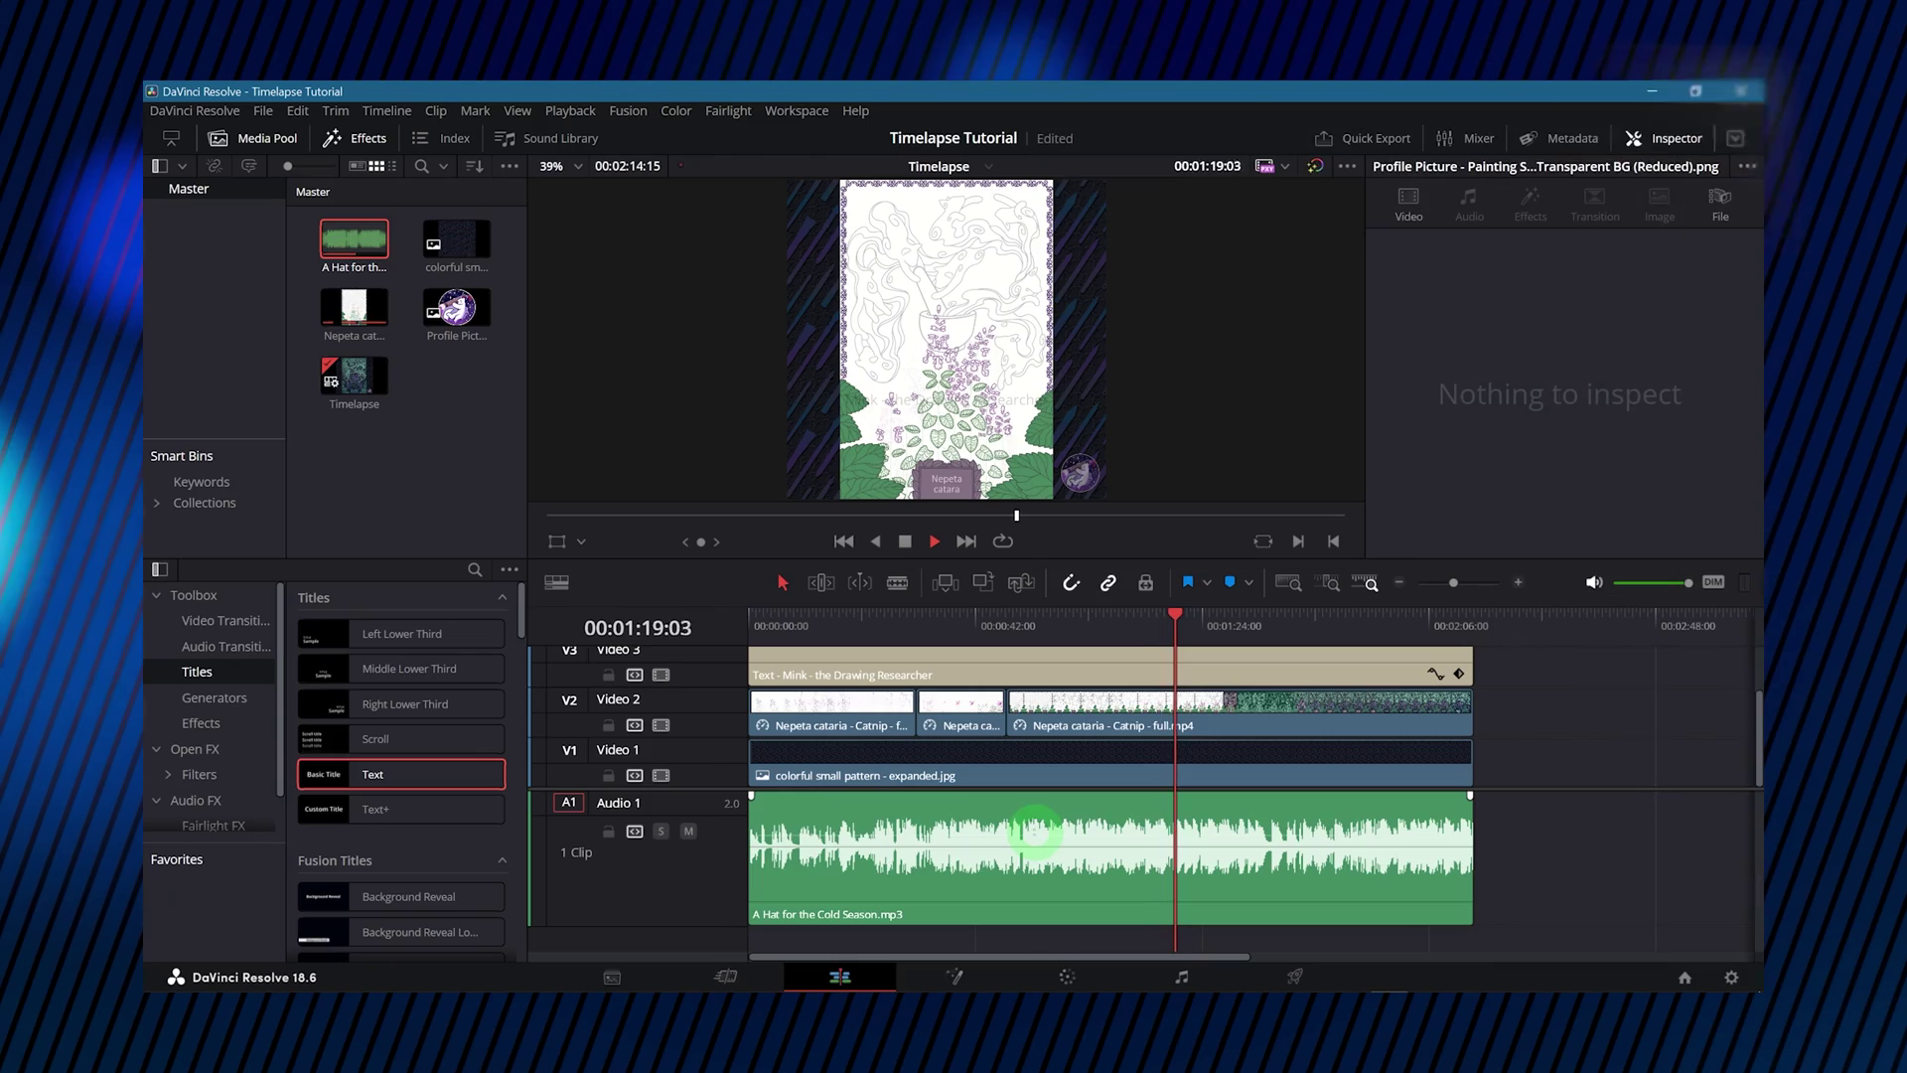
pyautogui.moveTo(1033, 842); pyautogui.dragTo(1031, 849)
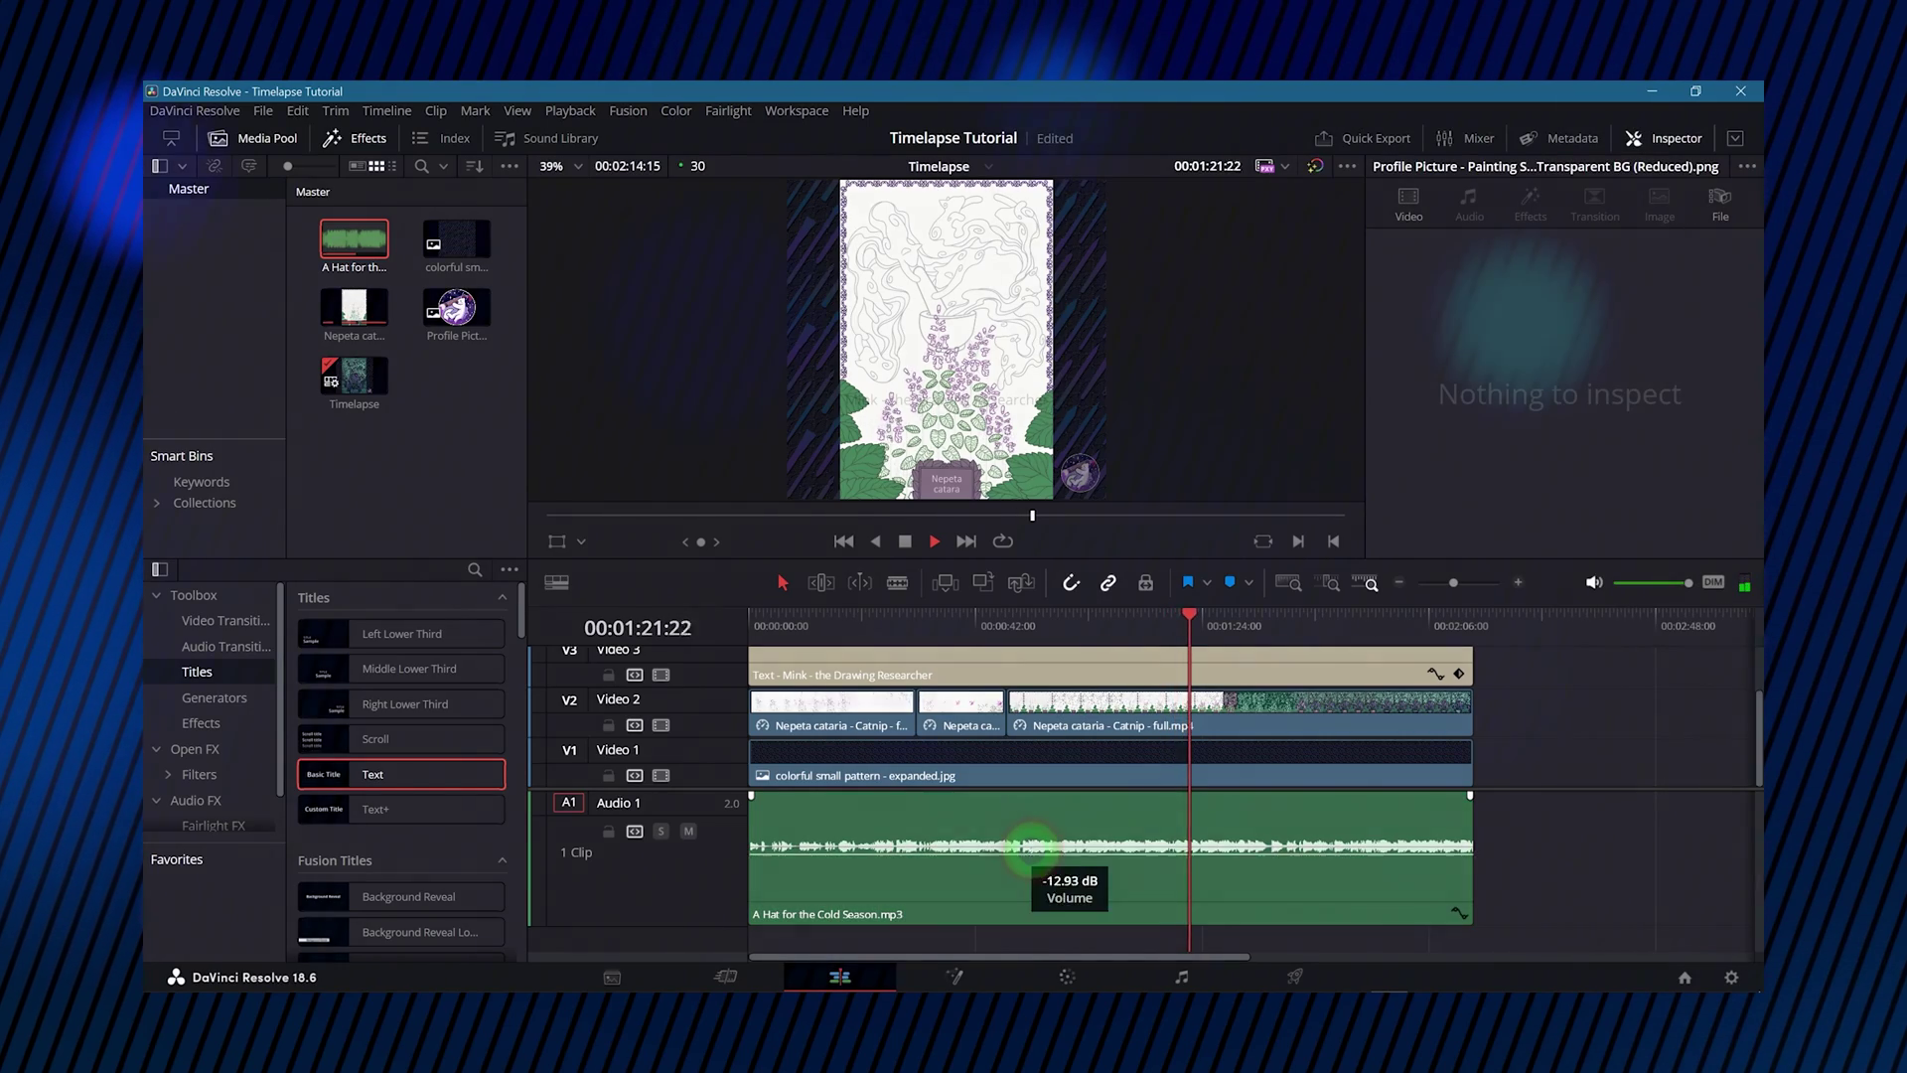